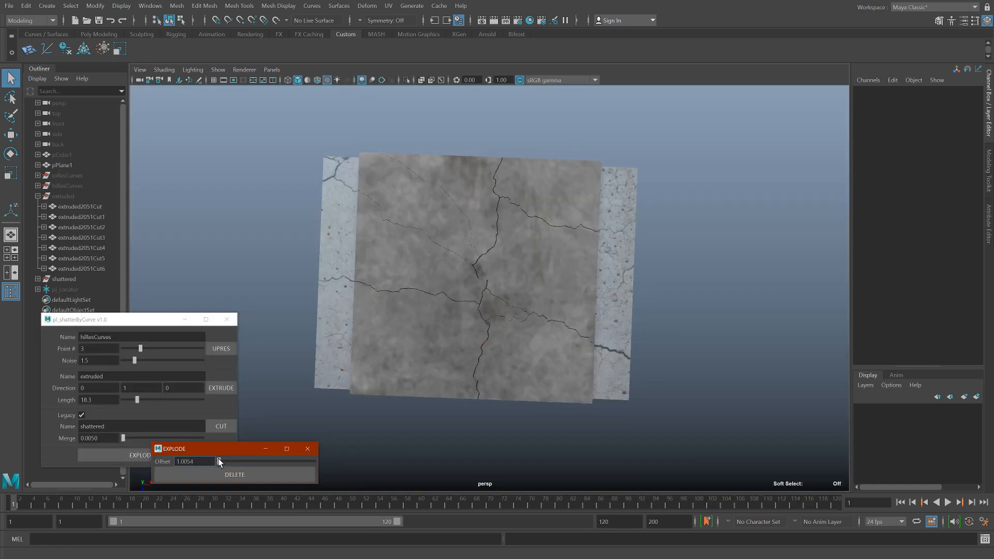
Adjust the explode offset of the concrete slab pieces to separate them slightly along the cracks.
mouse_move(217, 461)
mouse_down()
mouse_move(285, 461)
mouse_move(216, 469)
mouse_up()
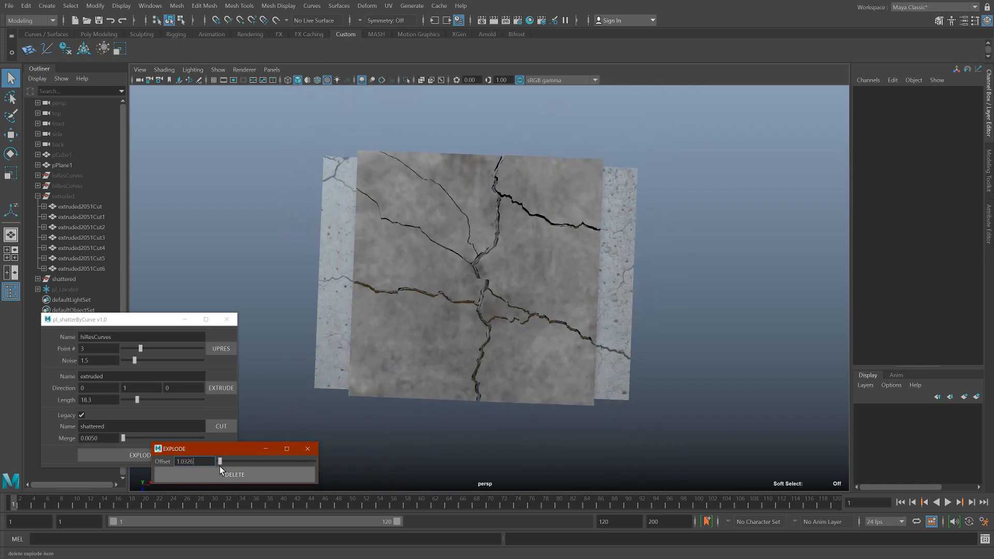
mouse_move(475, 417)
alt+mouse_down()
mouse_move(485, 418)
mouse_move(476, 426)
alt+mouse_up()
mouse_move(219, 461)
mouse_down()
mouse_move(253, 461)
mouse_move(220, 462)
mouse_up()
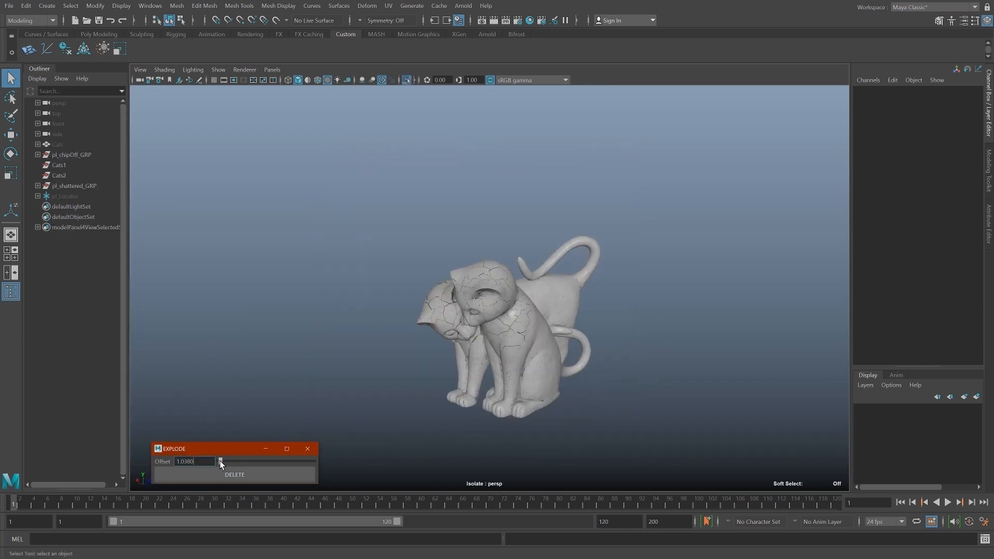
Set the shattered cat statue's explode offset to about 1.027, inspect the cracks and delete the explode item.
mouse_move(219, 462)
mouse_down()
mouse_move(343, 464)
mouse_move(221, 463)
mouse_up()
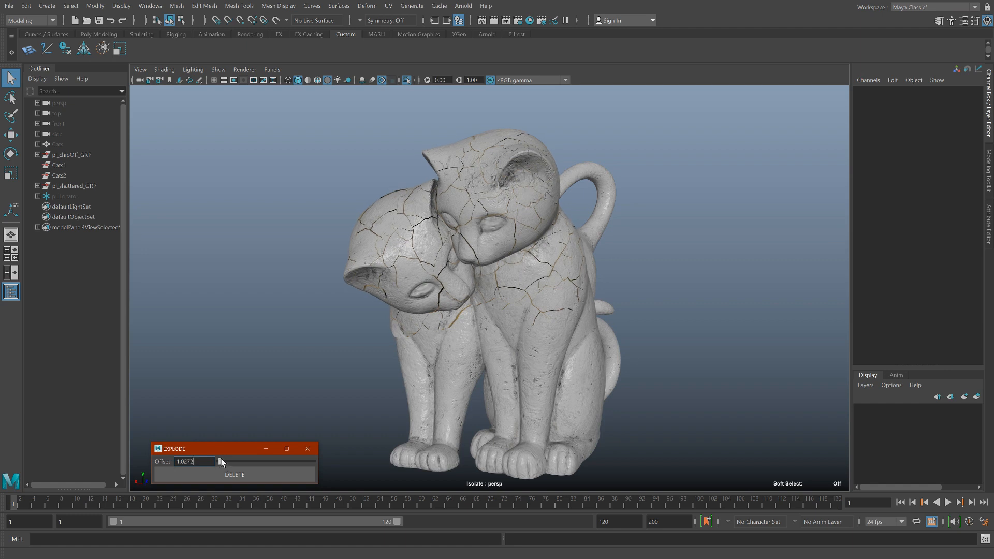
alt+drag(612, 333, 585, 331)
alt+right_drag(585, 331, 488, 313)
alt+drag(488, 313, 613, 321)
alt+right_drag(613, 321, 646, 325)
alt+drag(646, 325, 568, 327)
alt+right_drag(577, 327, 568, 329)
alt+drag(573, 327, 568, 325)
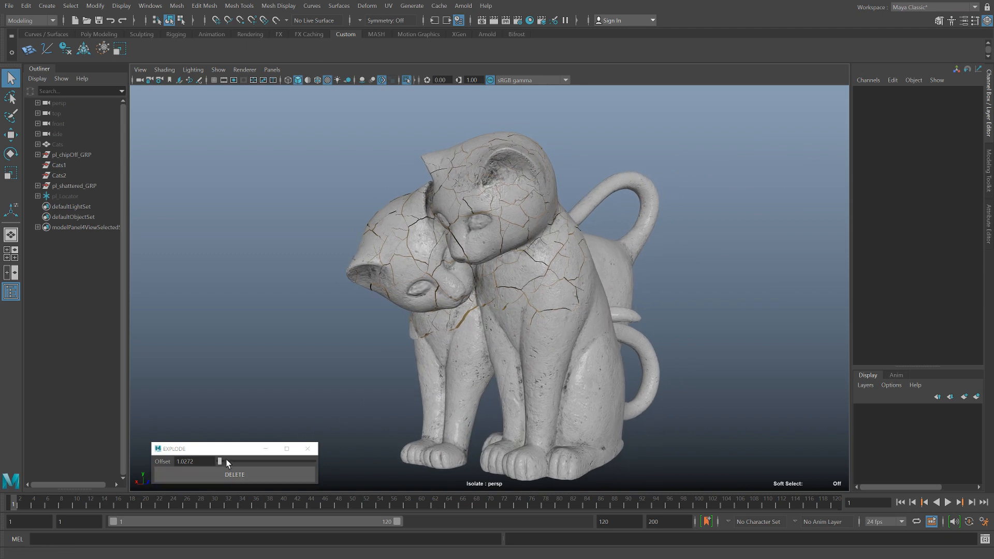
click(235, 474)
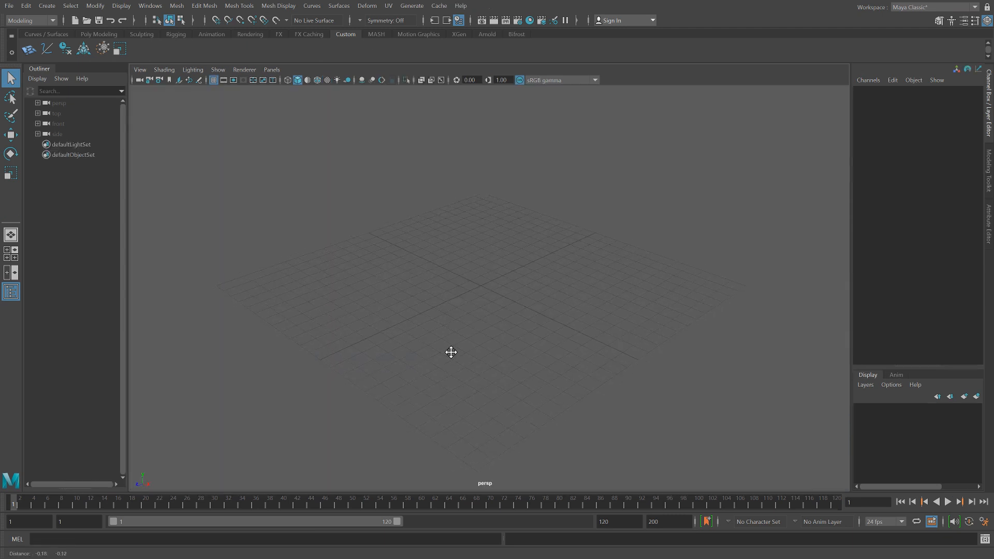
Create a polygon cube, scale it to 10 on X, Y and Z, and hide the viewport grid.
shift+right_click(495, 333)
shift+right_drag(495, 333, 498, 363)
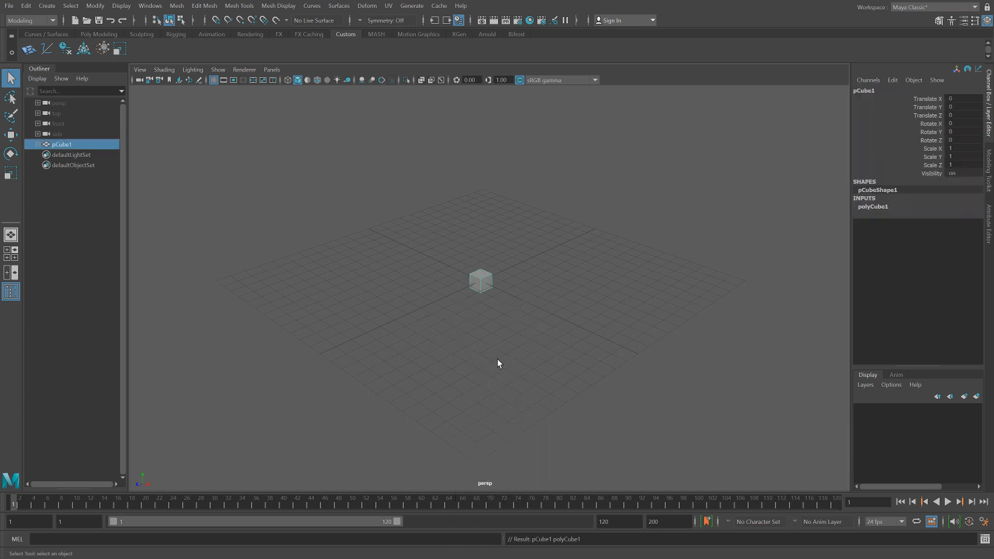
drag(958, 148, 958, 164)
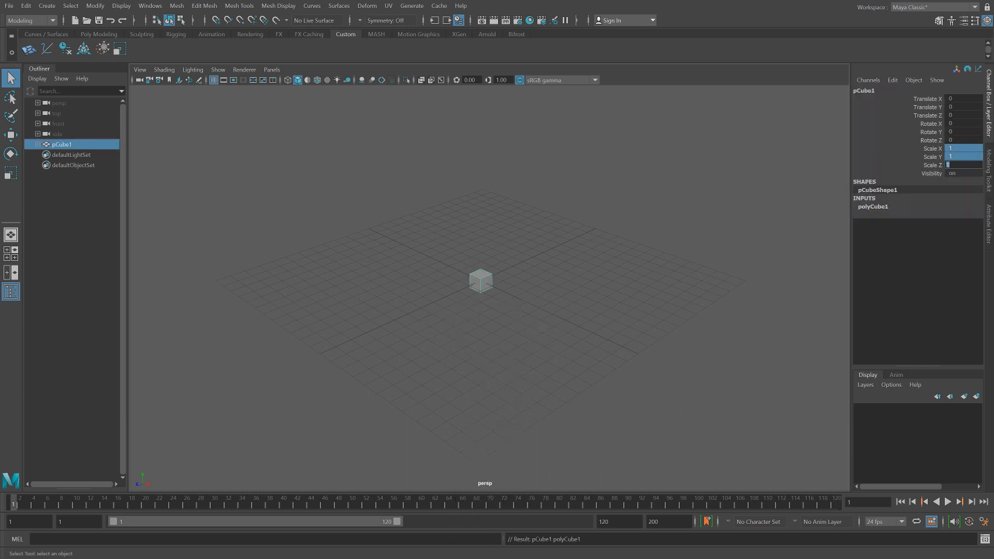
text(10)
key(Return)
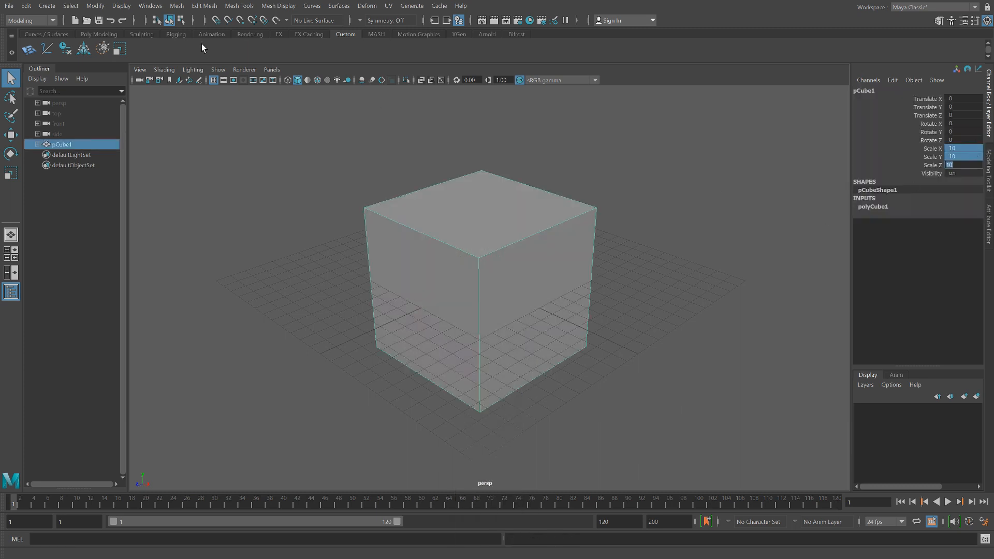
click(213, 80)
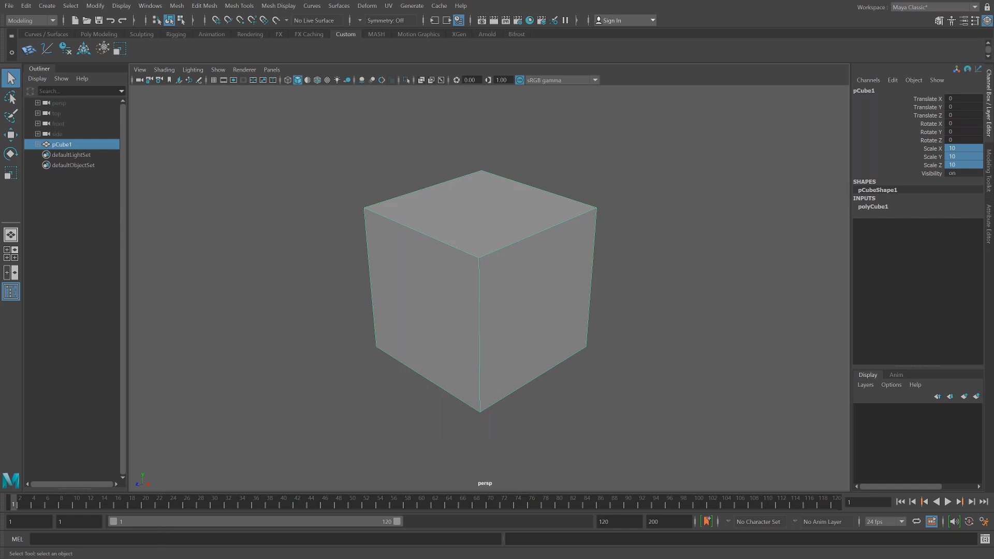
Run the MEL command pl_chipOff to launch the chip-off tool.
click(160, 539)
text(pl)
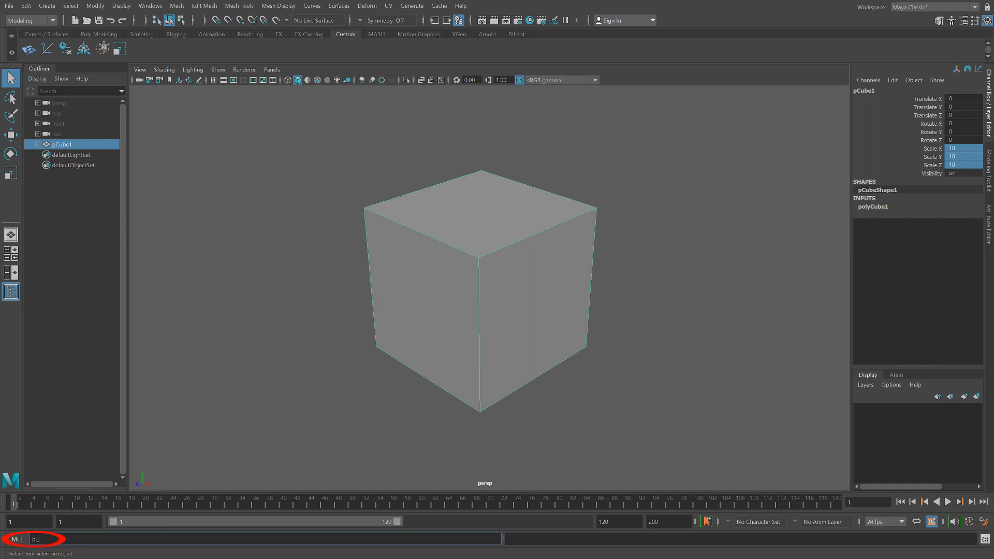
text(_chipOff)
key(Return)
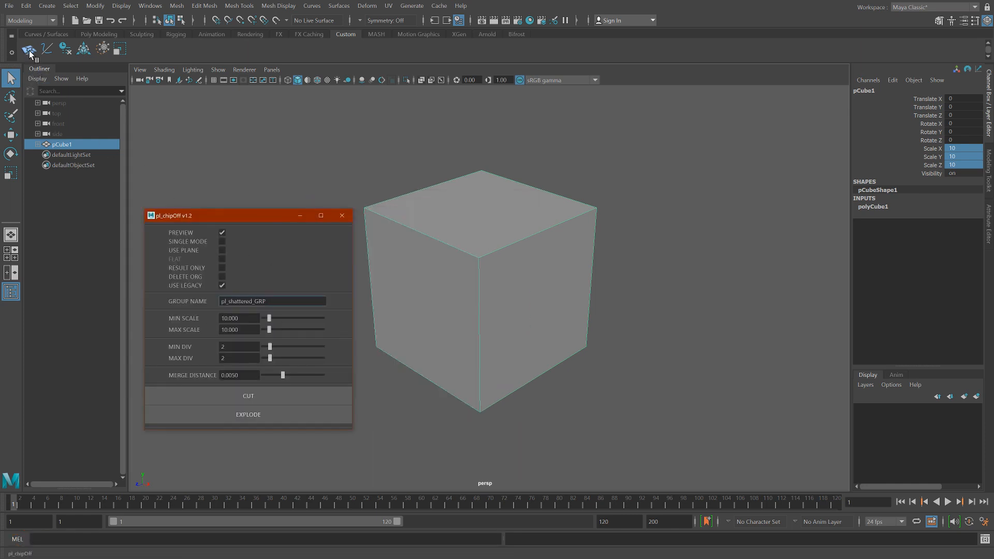
Select the cube's four top corner vertices.
alt+drag(489, 244, 510, 268)
drag(378, 165, 641, 250)
Try a preview chip cut on the four top vertices with min and max scale at 10 and both divisions at 2.
click(227, 395)
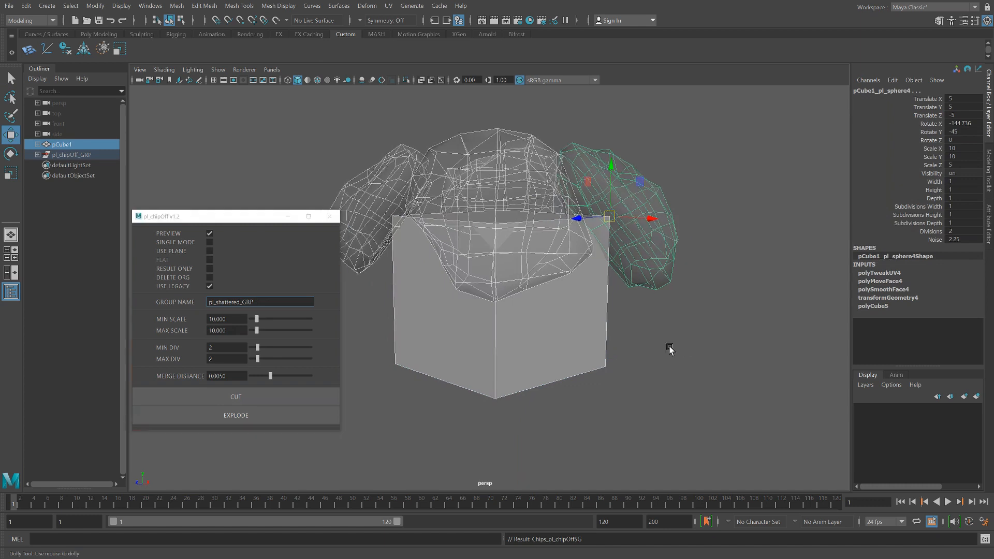
alt+drag(669, 349, 536, 326)
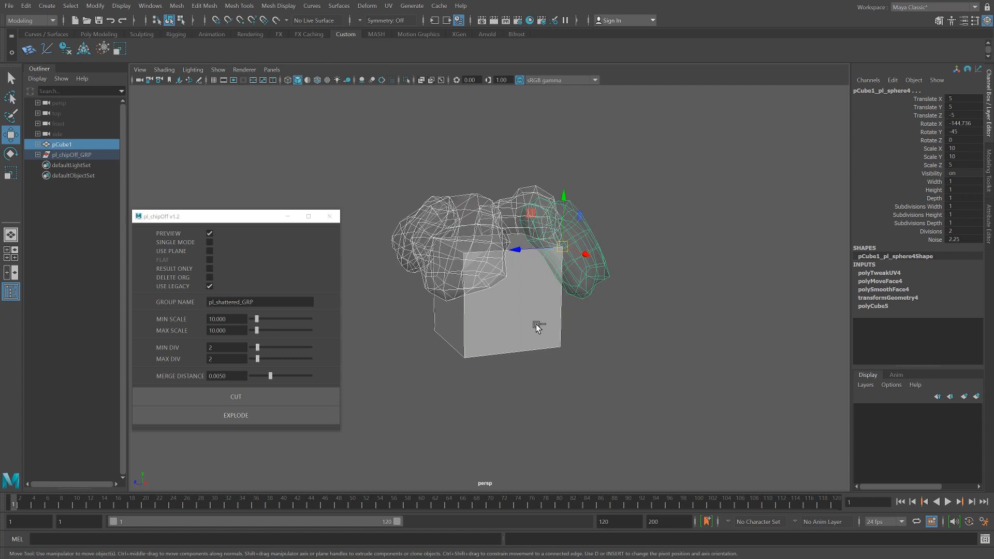
key(ctrl+z)
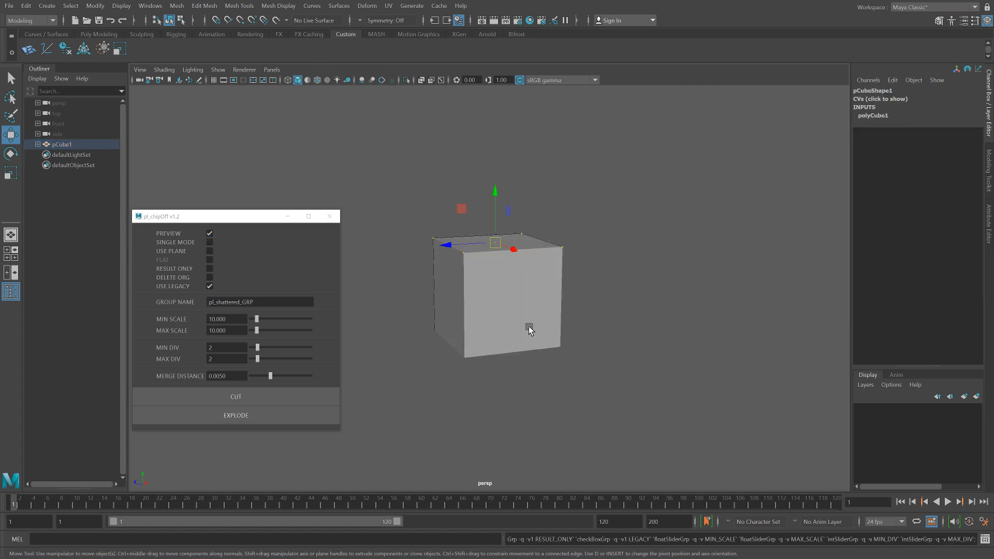
Set the chip-off min scale to 5 and max div to 4, and generate preview cutters on the top vertices.
double_click(218, 319)
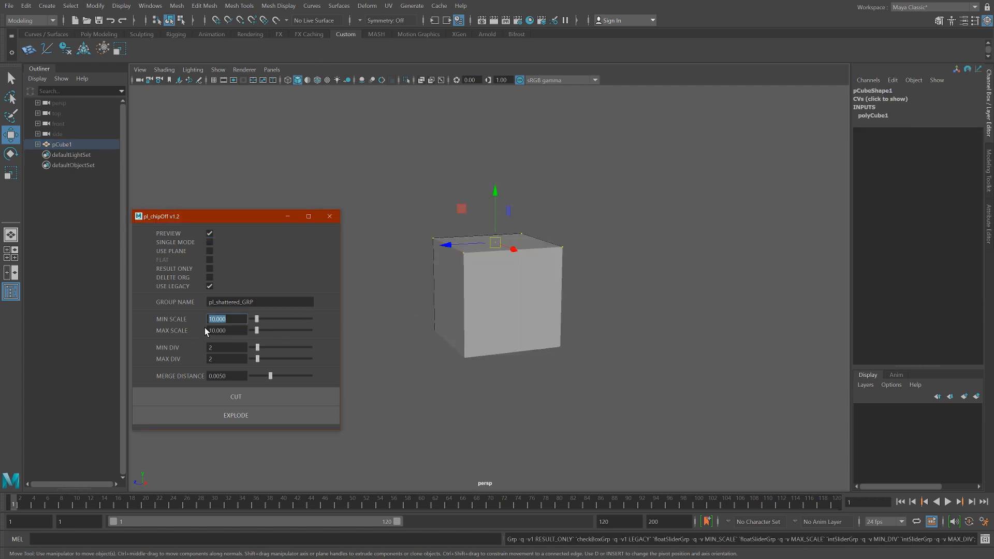
key(Tab)
key(Tab)
key(Tab)
text(4)
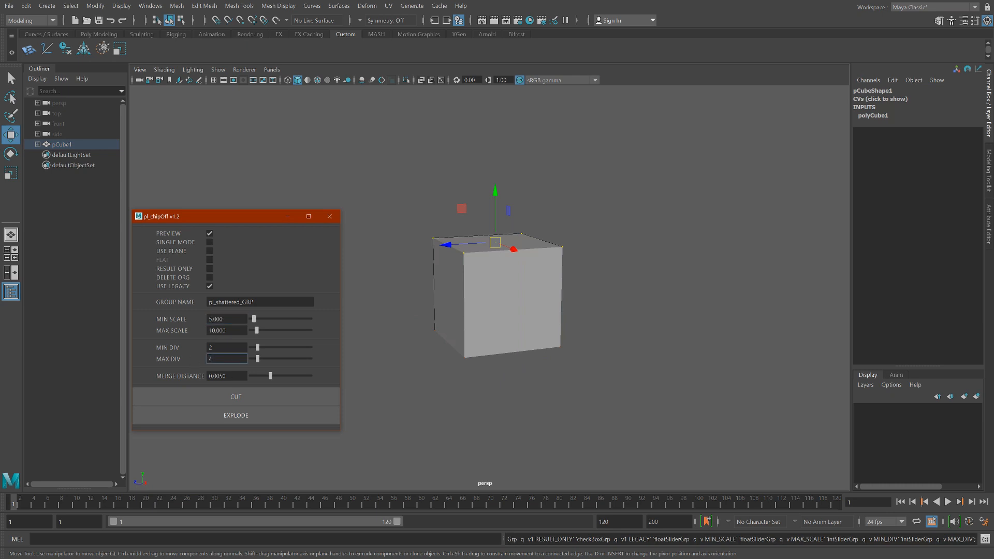
click(243, 397)
click(243, 396)
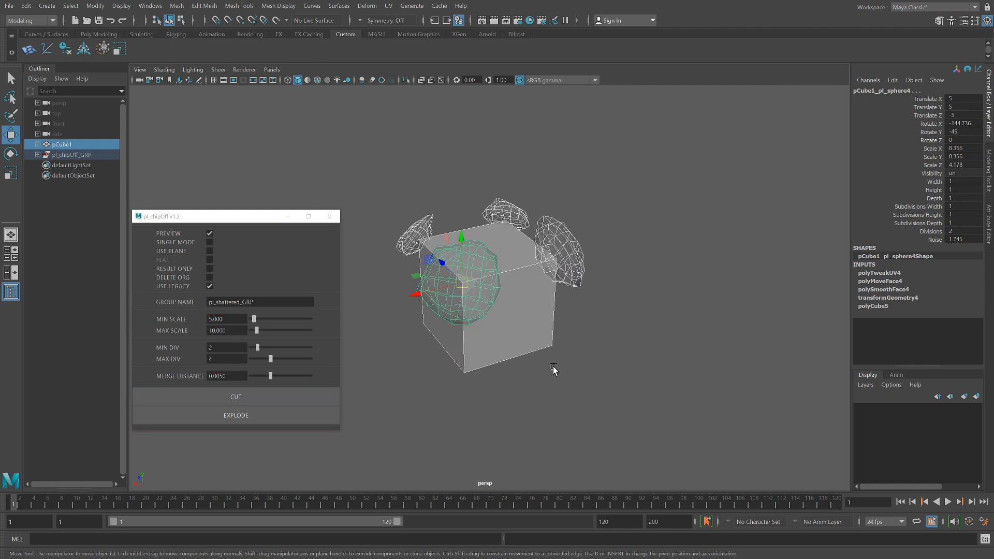
Cut the cube with the previewed corner chips and inspect the pl_chipOff_GRP and pl_shattered_GRP groups.
click(312, 396)
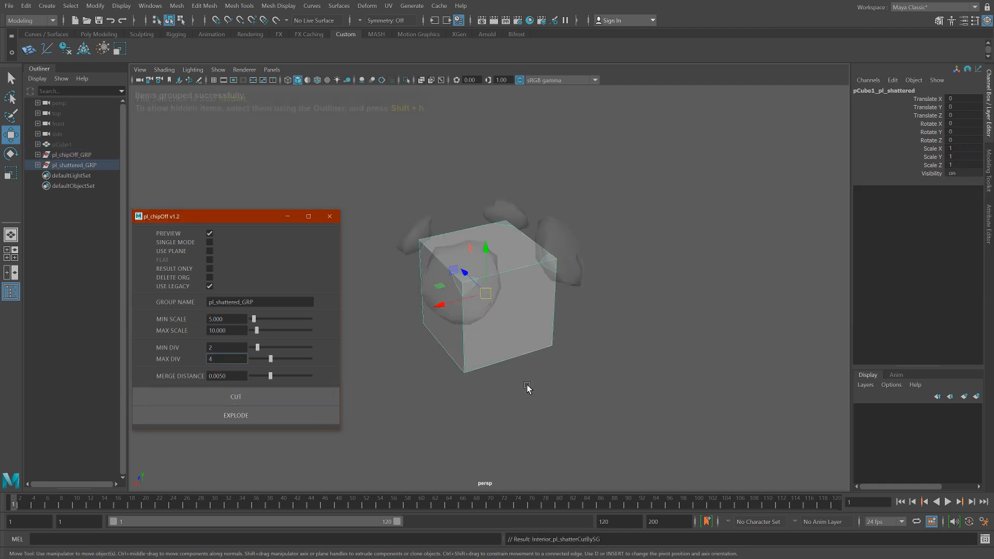
mouse_move(506, 395)
alt+mouse_down()
mouse_move(463, 390)
mouse_move(493, 389)
alt+mouse_up()
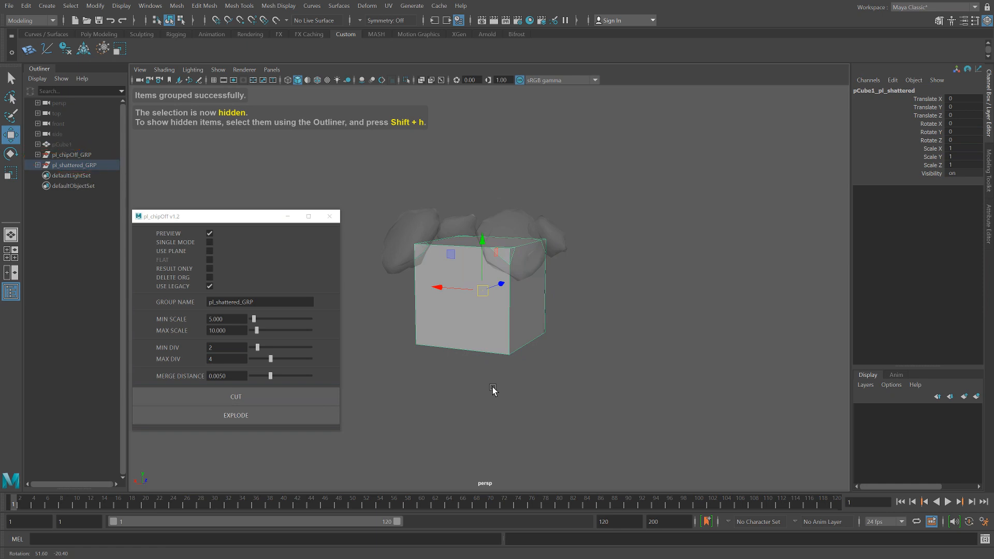
click(100, 158)
alt+drag(608, 307, 607, 320)
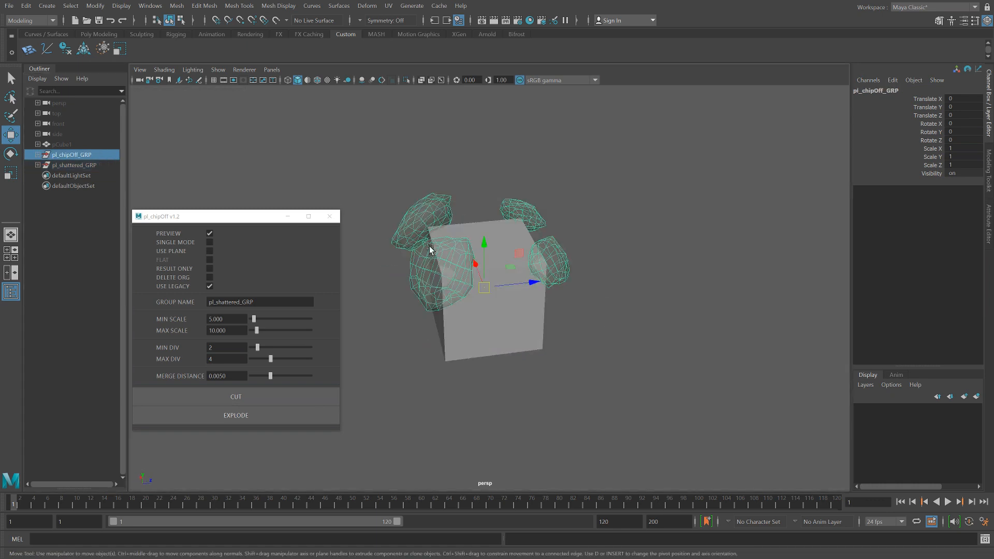
click(70, 164)
alt+drag(477, 293, 463, 355)
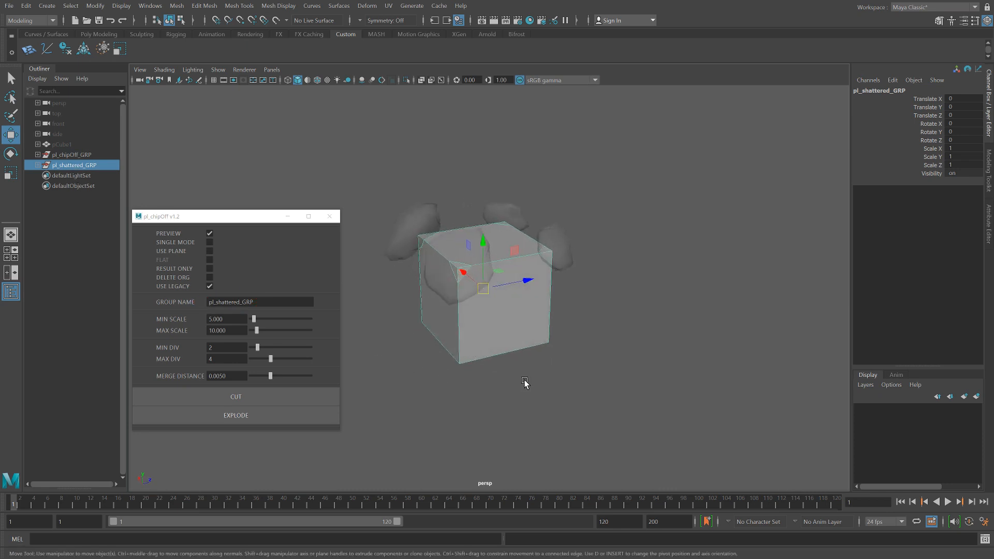
alt+drag(525, 382, 508, 370)
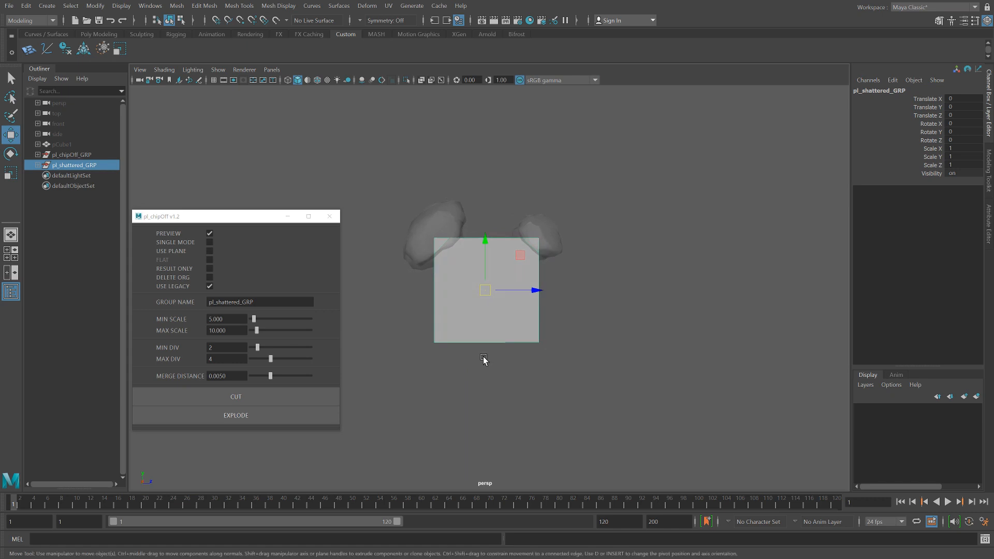
Enable single mode and generate one preview cutter for the cube's bottom vertices.
click(209, 242)
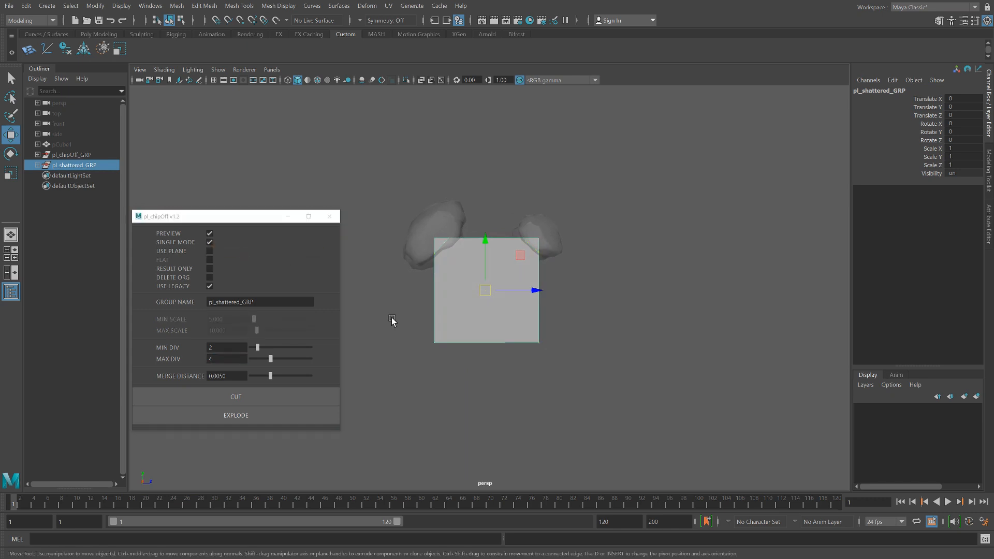
drag(393, 320, 696, 395)
click(311, 396)
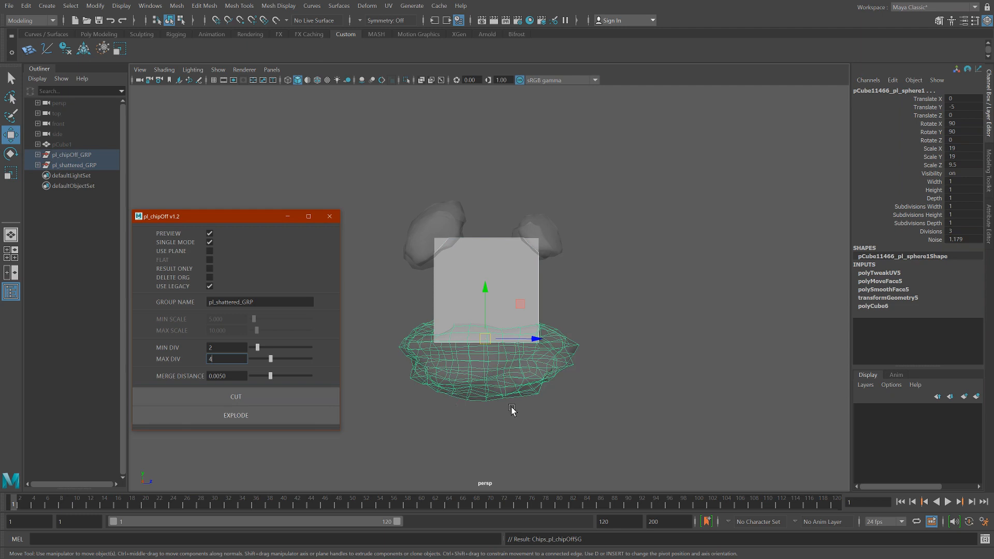
Scale the bottom preview cutter up uniformly to about 25.9 on X and Y and 12.9 on Z.
alt+drag(512, 408, 523, 402)
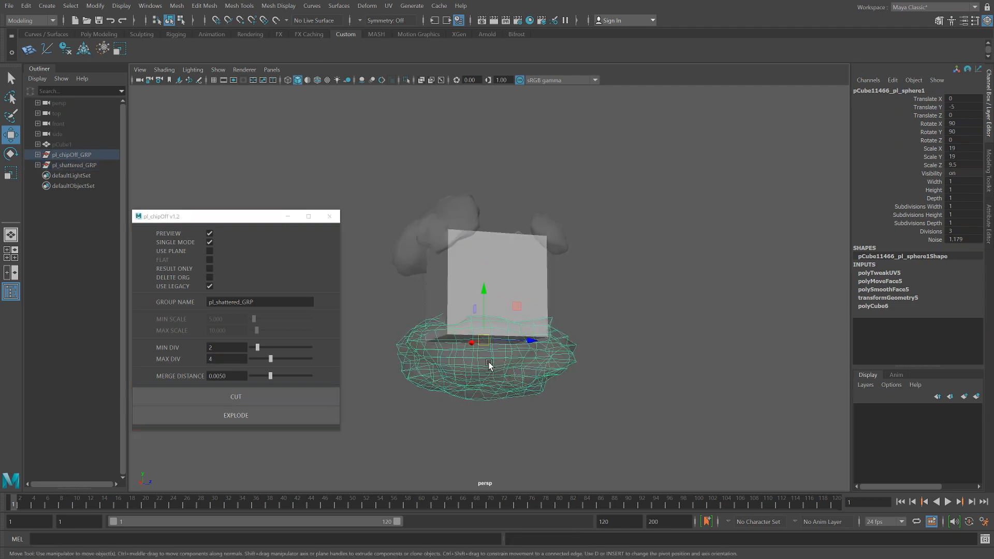
key(e)
key(r)
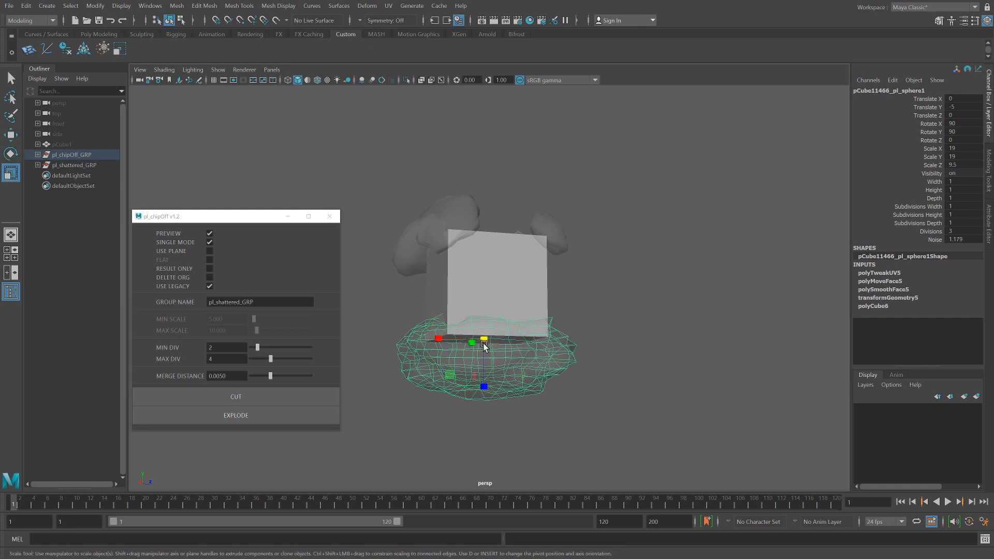
drag(484, 341, 539, 375)
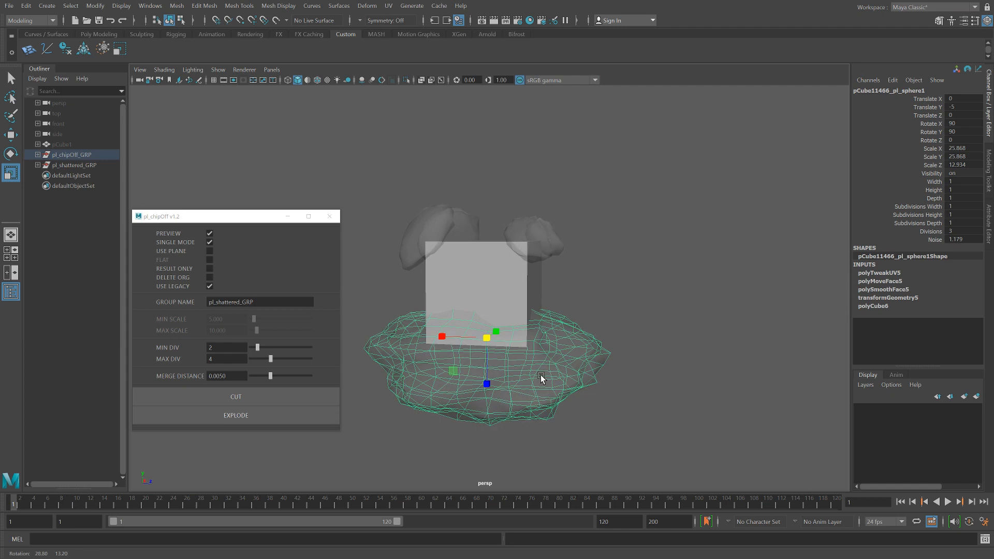
Try different Divisions and Noise values on the bottom preview cutter.
click(932, 232)
mouse_move(720, 240)
middle_down()
mouse_move(694, 244)
mouse_move(704, 244)
middle_up()
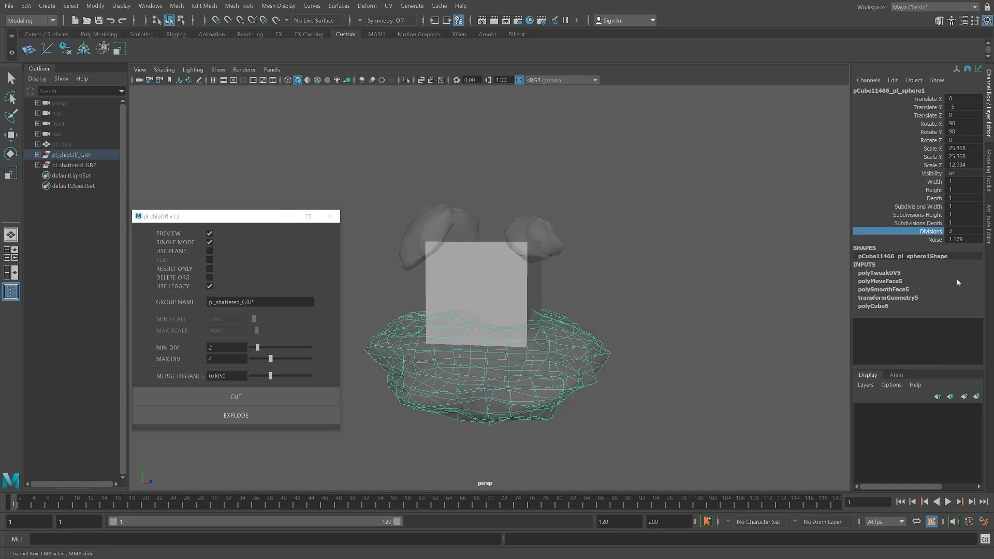
click(934, 240)
middle_drag(751, 251, 754, 251)
Select the main cube chunk together with the enlarged bottom cutter and cut the chunk.
alt+drag(686, 326, 527, 284)
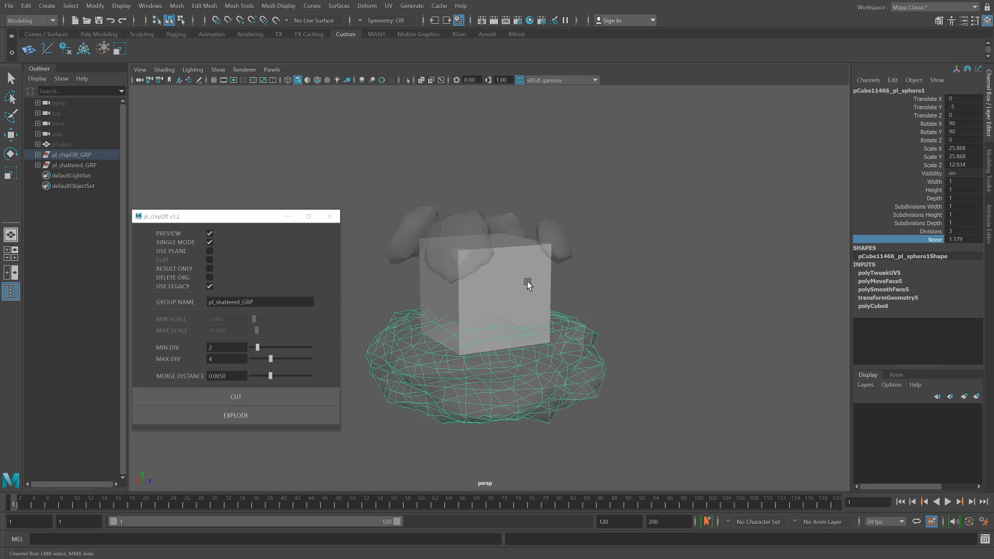
click(527, 281)
key(r)
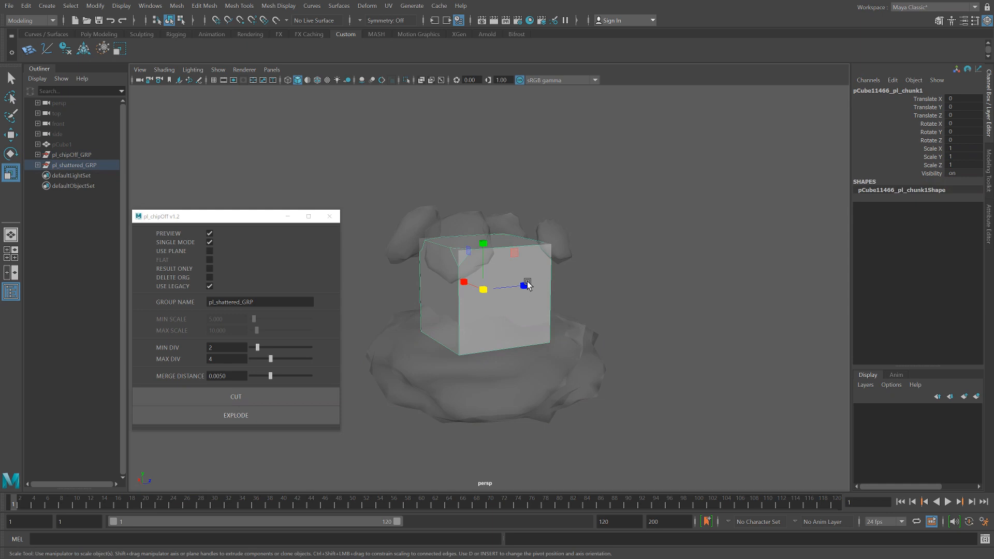
click(520, 376)
key(q)
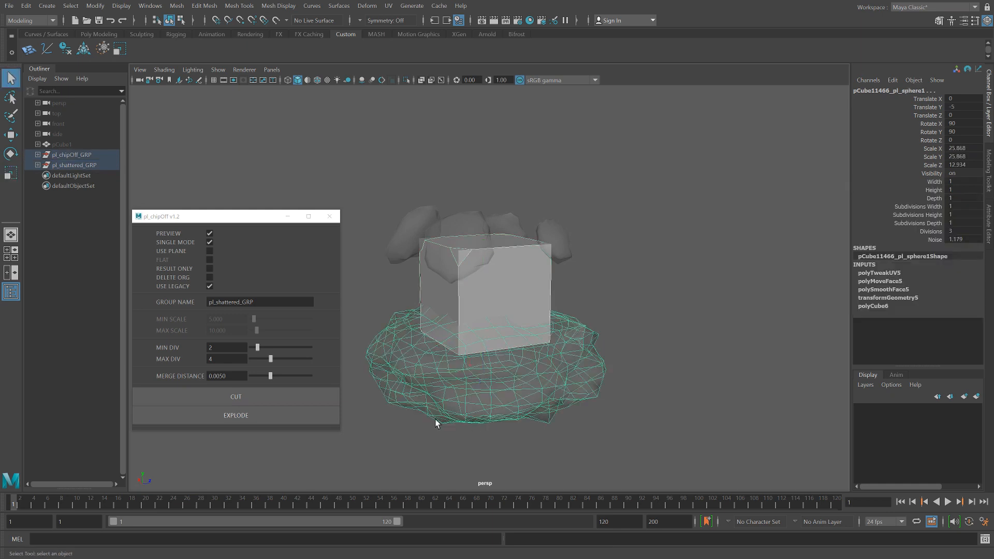
click(310, 396)
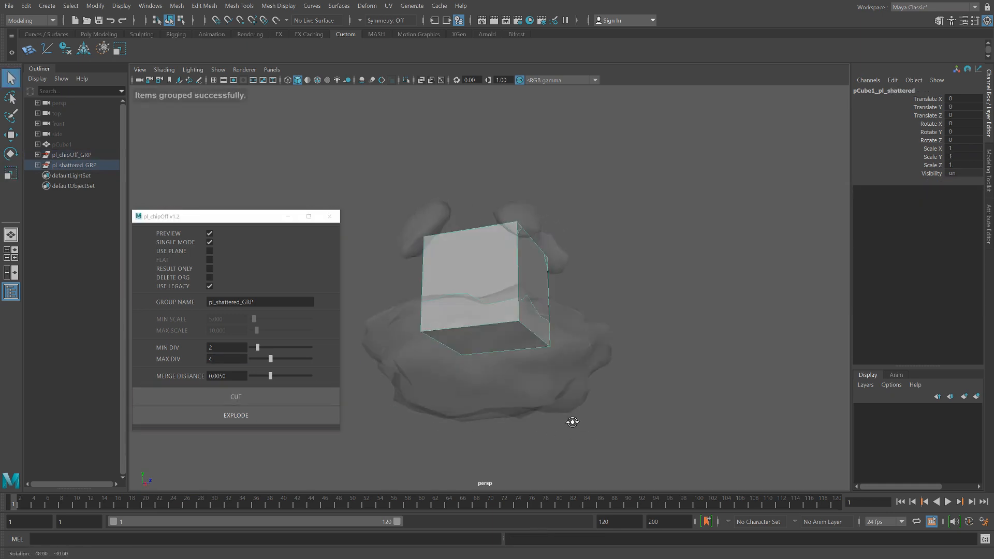
Delete the pl_chipOff_GRP group containing the cutter spheres.
alt+right_drag(586, 430, 509, 421)
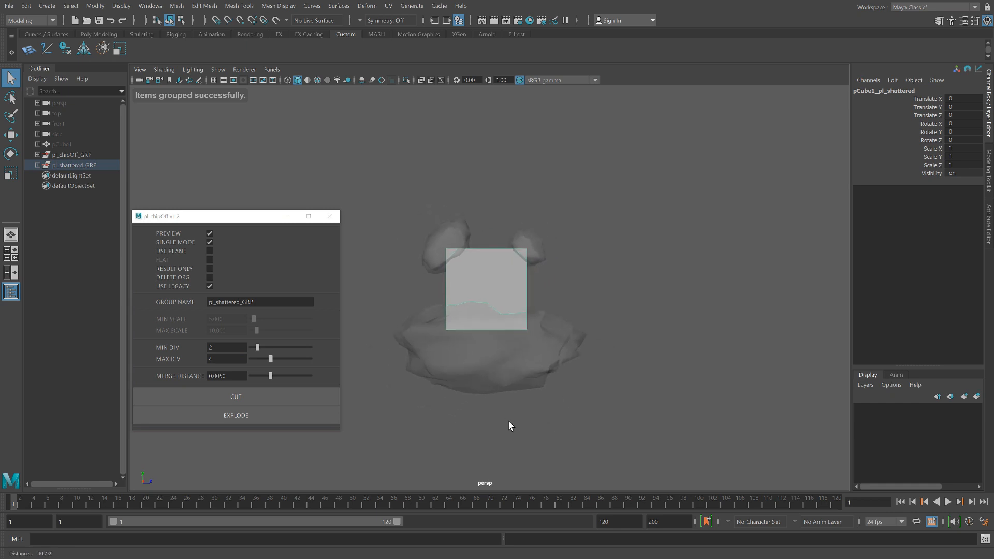
click(82, 154)
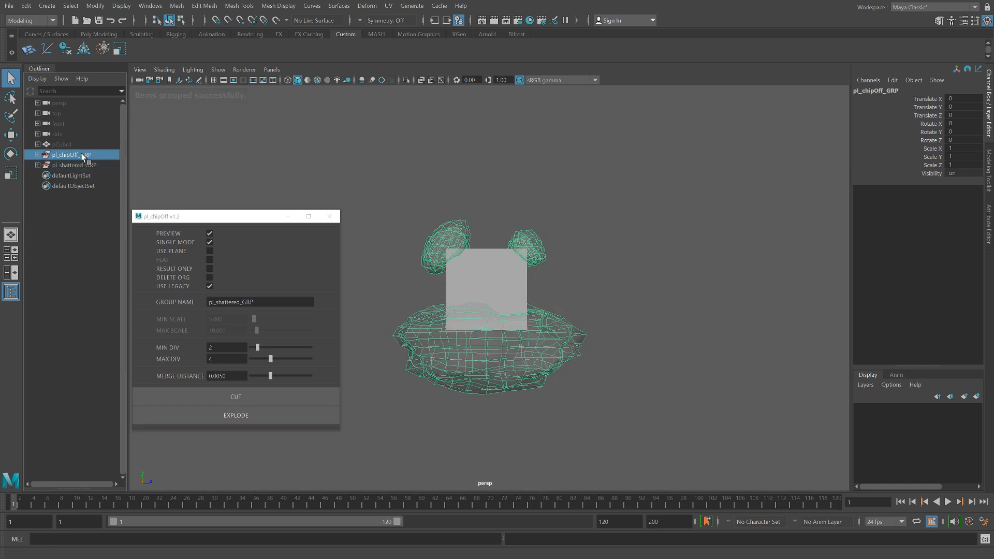
key(Delete)
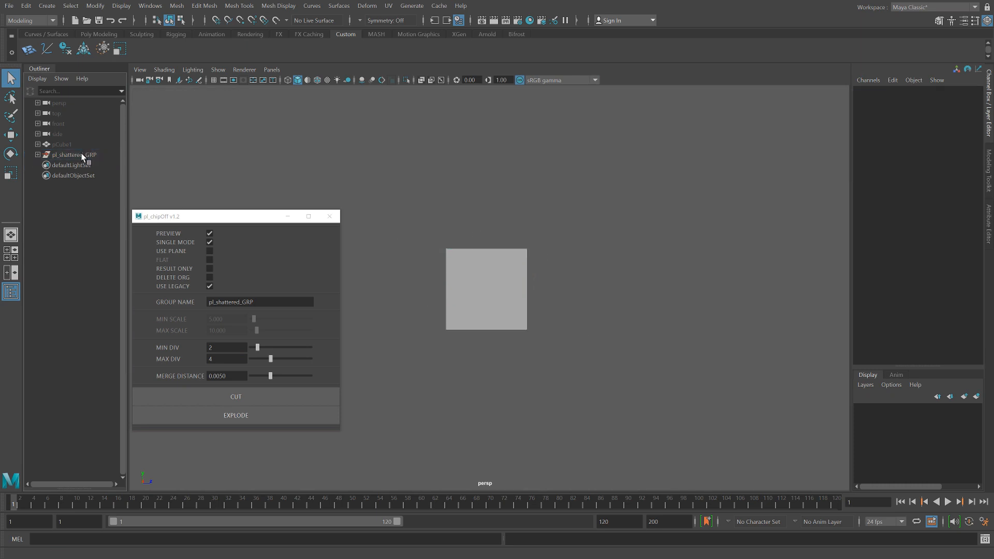
Preview the chipped chunks exploded to an offset of 3, then delete the explode setup.
click(464, 294)
alt+drag(459, 302, 514, 383)
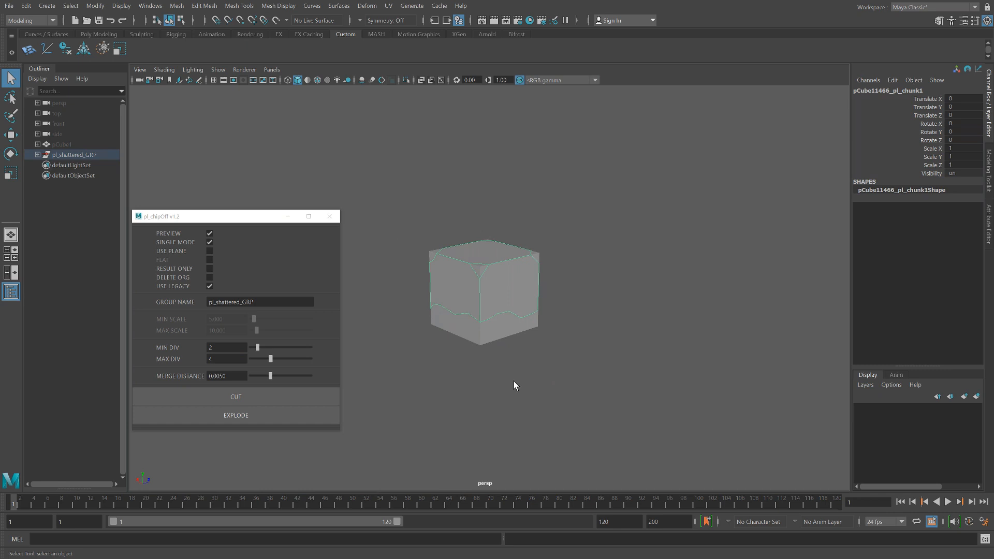
click(248, 415)
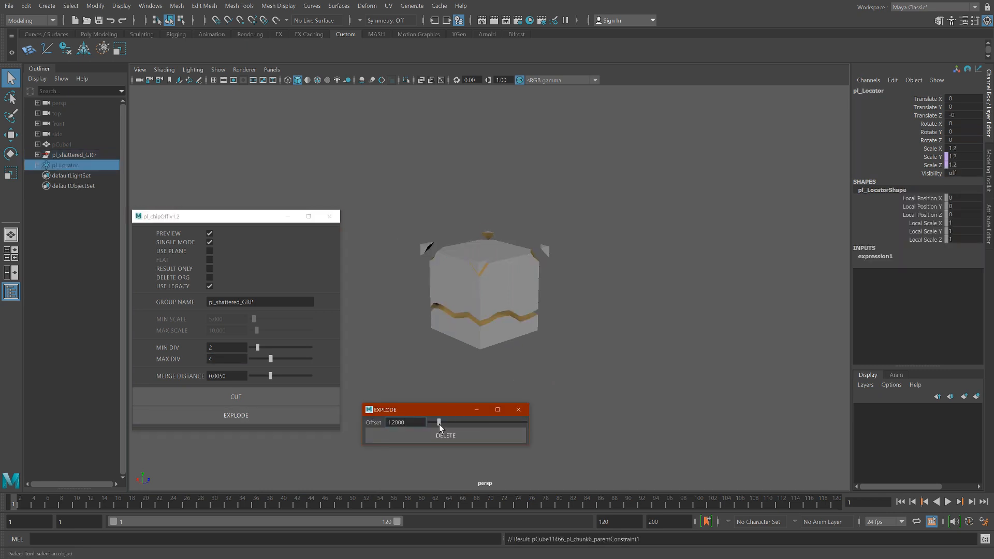
drag(439, 423, 494, 352)
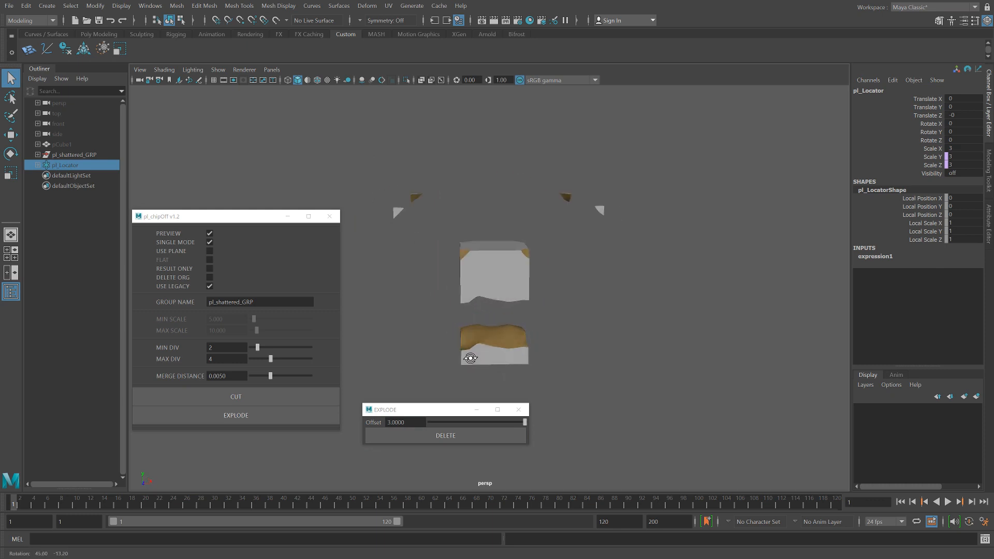
click(457, 438)
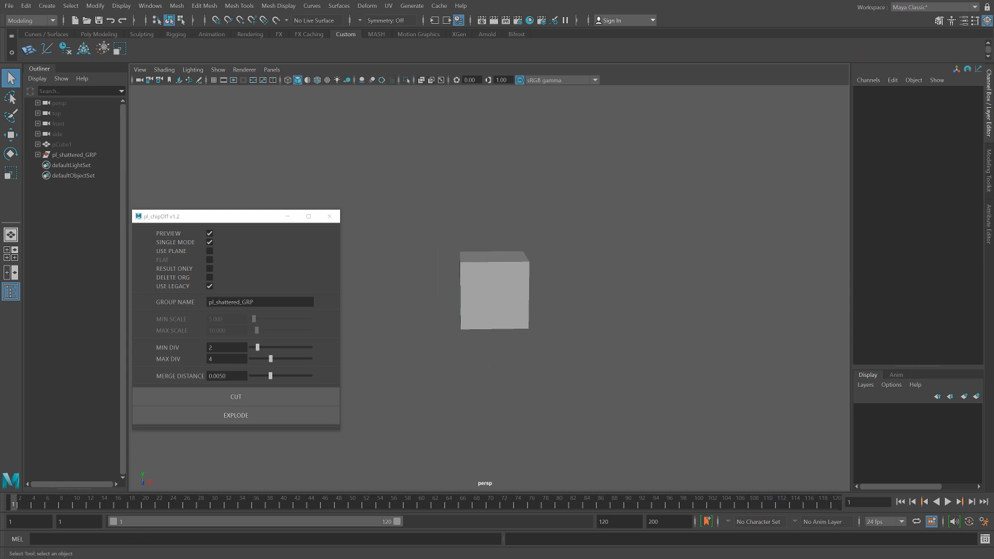
Run the MEL command pl_shatterExplode on the cube chunk, preview a larger offset, and delete the explode setup.
click(114, 538)
text(pl_shatterExplode)
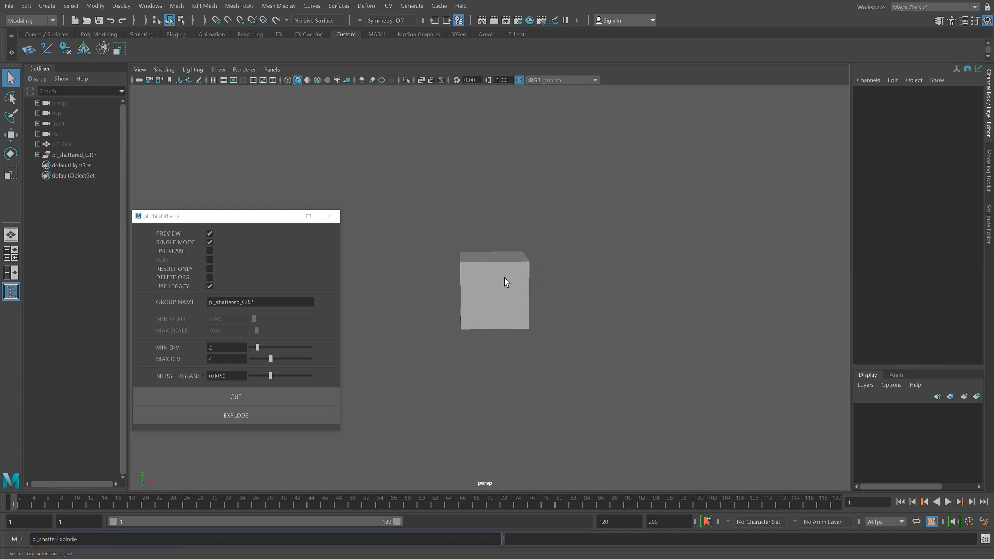
key(Return)
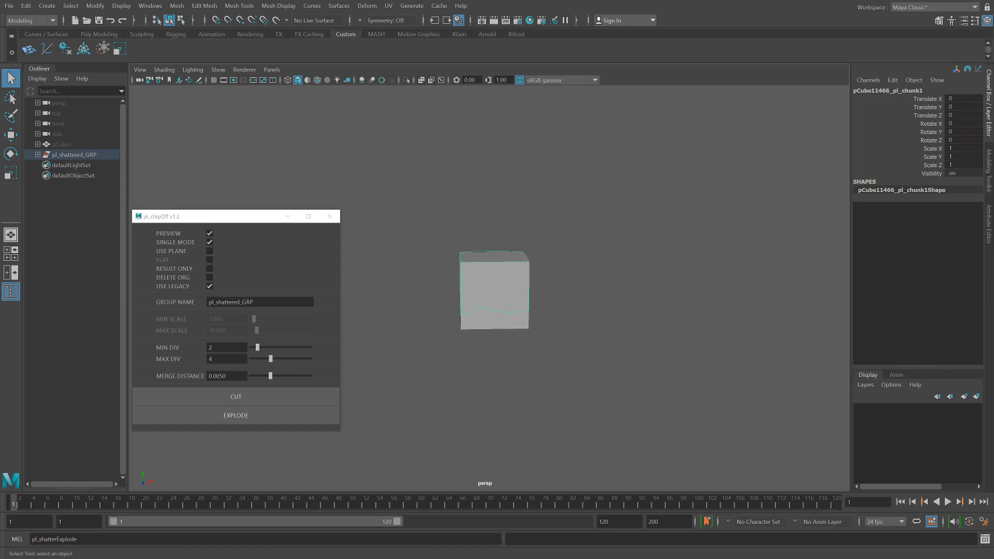
drag(439, 420, 497, 421)
click(486, 434)
Select all the cube chunks and open the UV Editor to show their layouts.
alt+drag(587, 380, 510, 393)
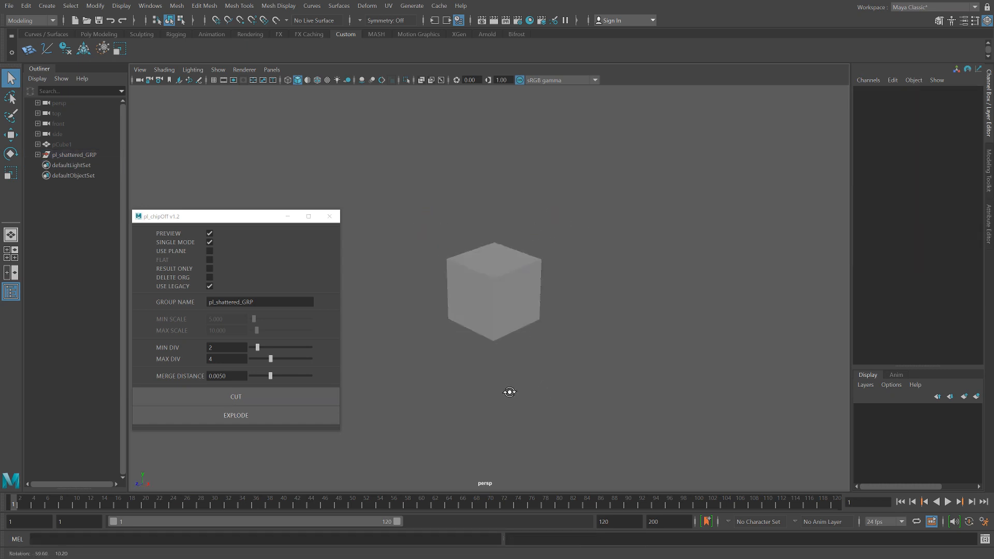
click(484, 316)
drag(414, 206, 586, 360)
alt+middle_drag(541, 366, 514, 381)
click(388, 7)
click(405, 24)
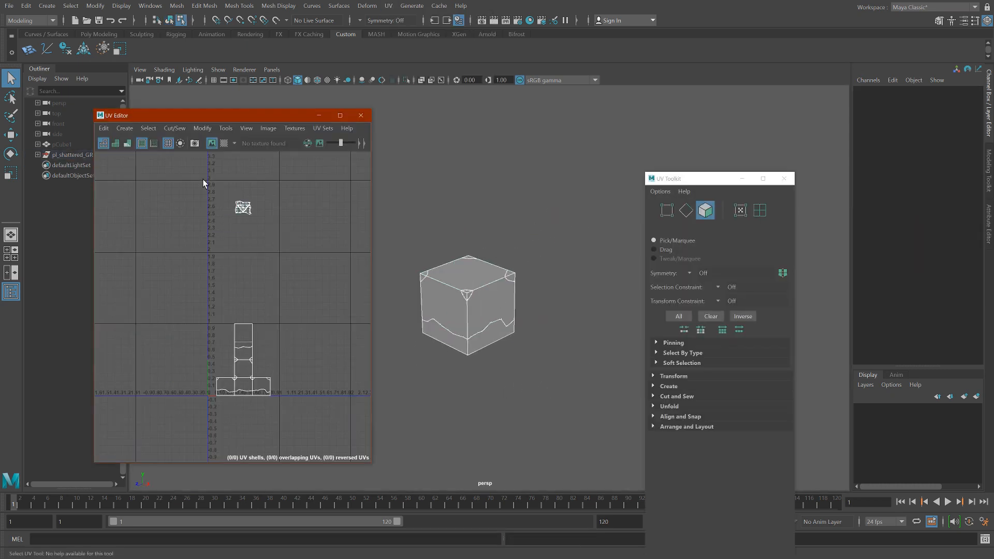
Select the separate upper UV cluster, examine the matching interior surfaces in wireframe, and close the UV Editor and UV Toolkit.
drag(212, 184, 311, 235)
mouse_move(523, 325)
alt+mouse_down()
mouse_move(517, 314)
mouse_move(464, 317)
mouse_move(505, 348)
mouse_move(540, 320)
alt+mouse_up()
key(4)
mouse_move(570, 316)
alt+mouse_down()
mouse_move(592, 321)
mouse_move(560, 319)
alt+mouse_up()
click(559, 315)
click(357, 114)
click(362, 116)
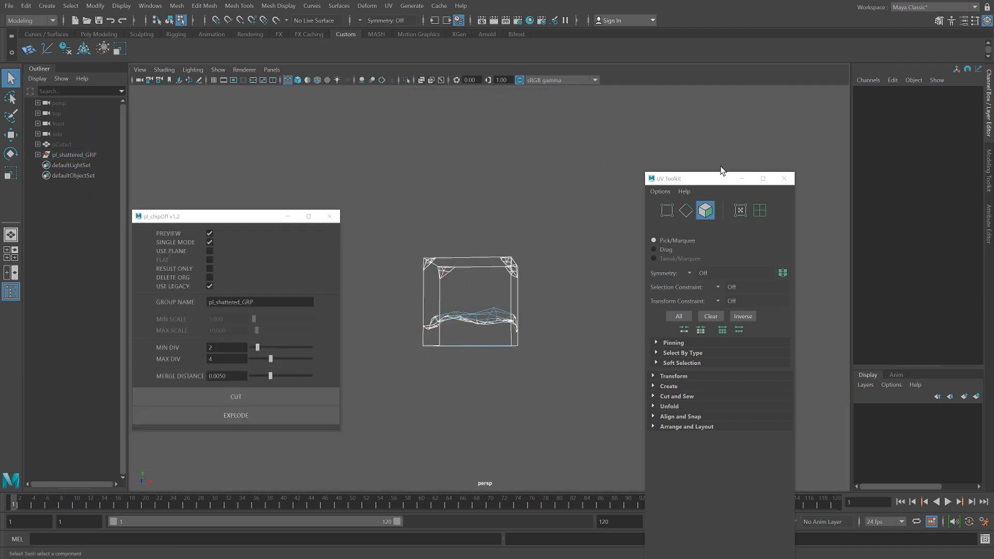
click(787, 179)
Delete the pl_shattered_GRP group and unhide the original pCube1.
click(66, 154)
key(Delete)
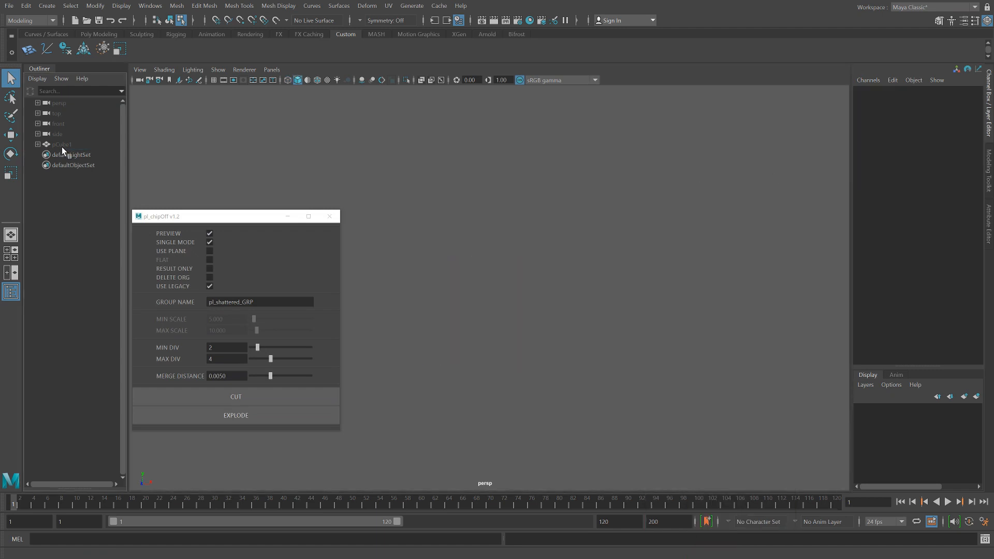
click(61, 145)
key(shift+h)
alt+drag(579, 365, 562, 366)
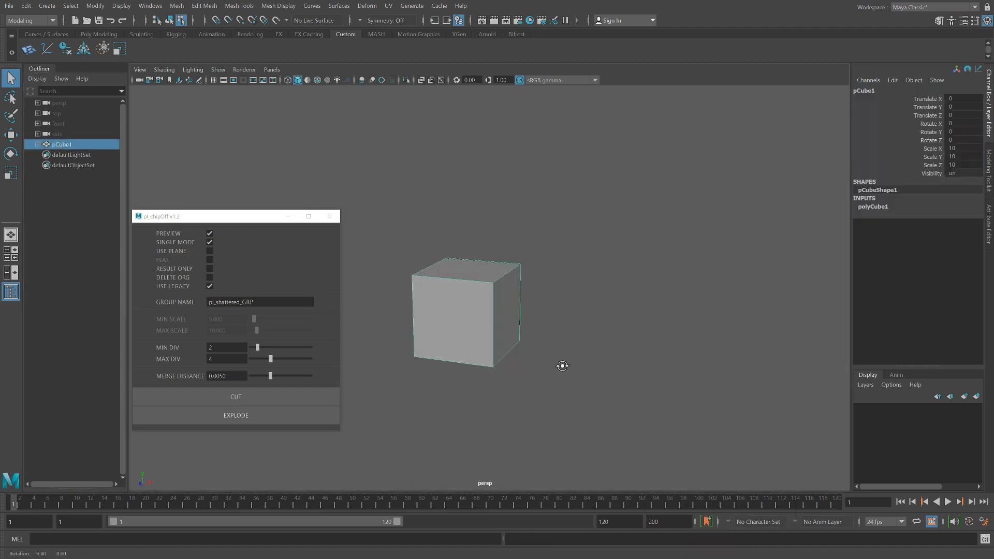
Enable Use Plane, turn off Single Mode, and generate preview cutter planes at the cube's top corner vertices.
click(210, 251)
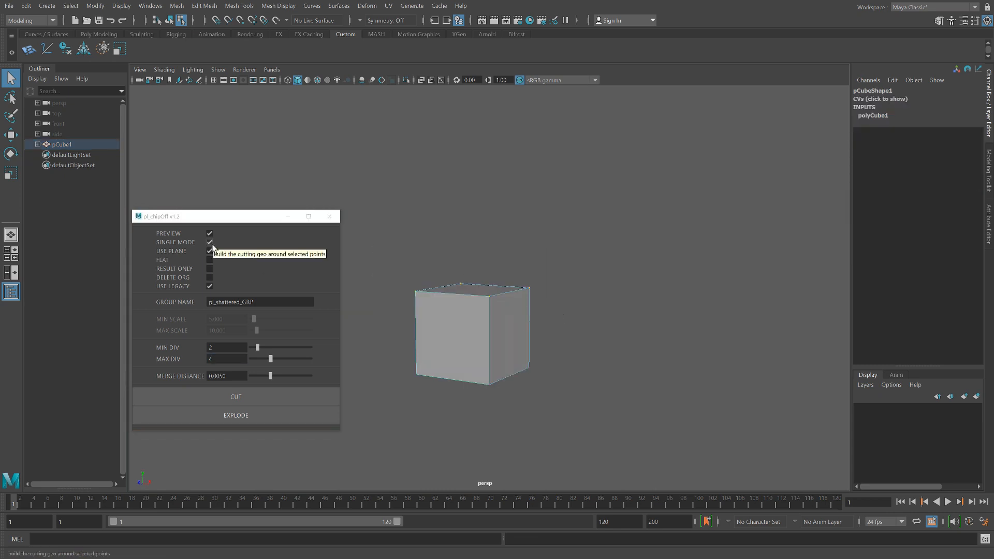
click(210, 243)
click(262, 397)
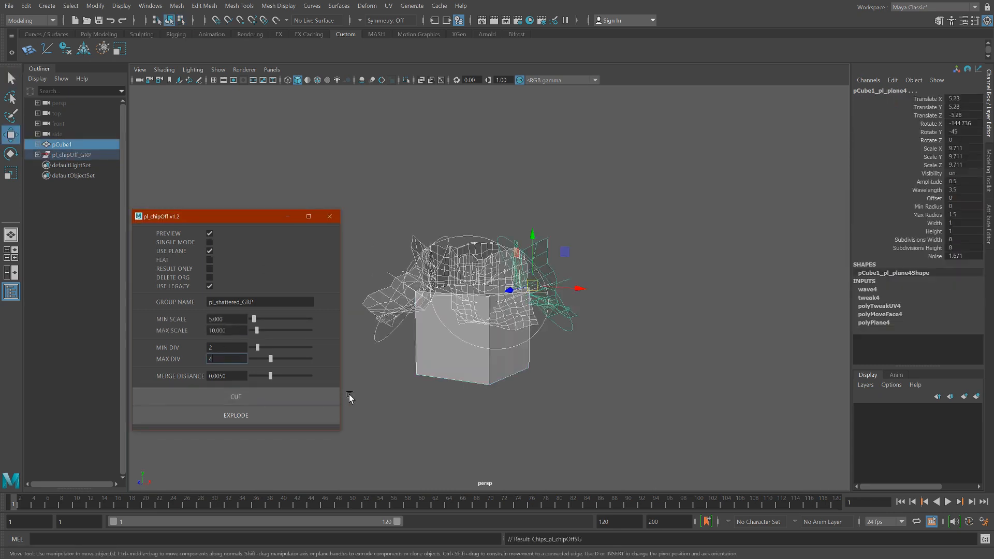
Try different Amplitude and Wavelength values on one corner cutter plane, undoing each change.
alt+drag(350, 397, 525, 406)
click(522, 377)
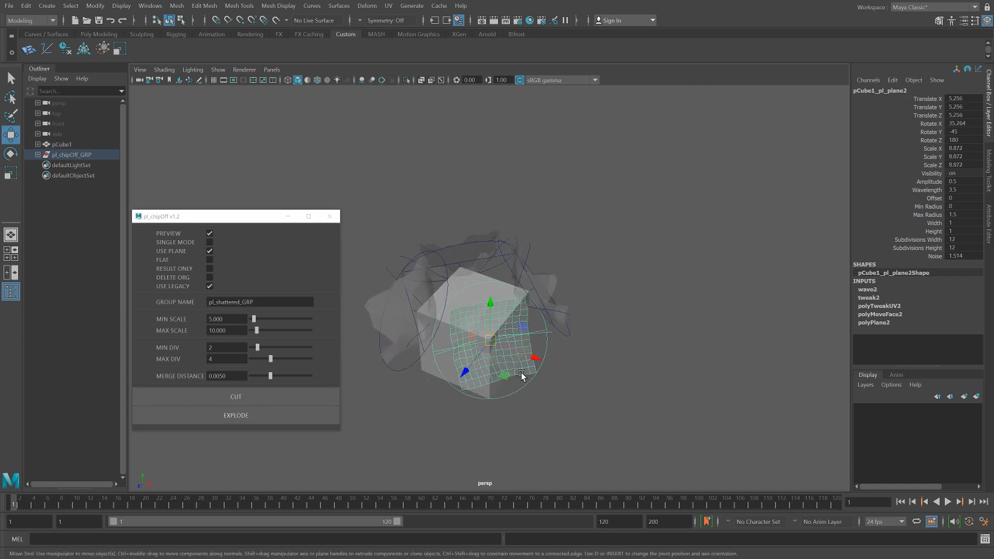
key(q)
alt+drag(615, 397, 601, 387)
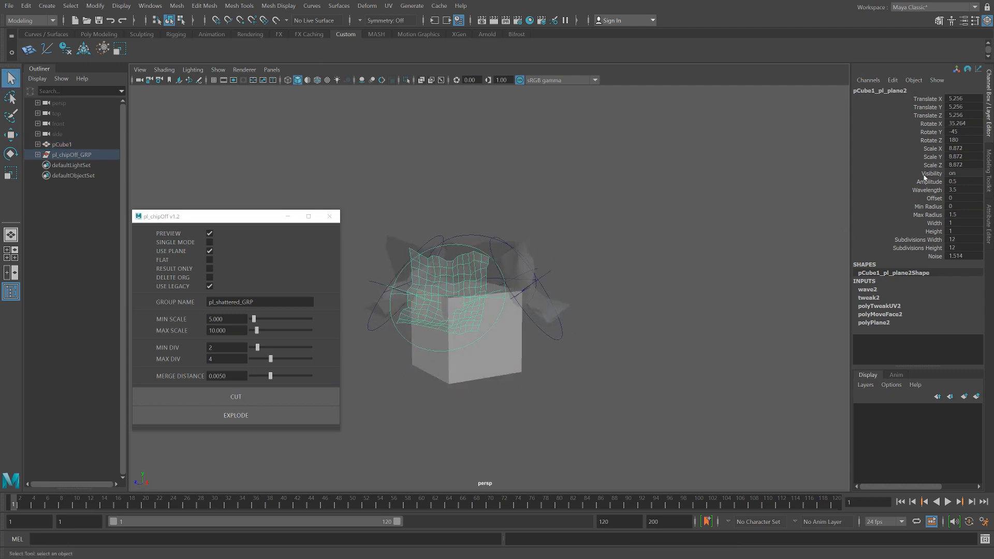
middle_drag(753, 181, 799, 182)
key(ctrl+z)
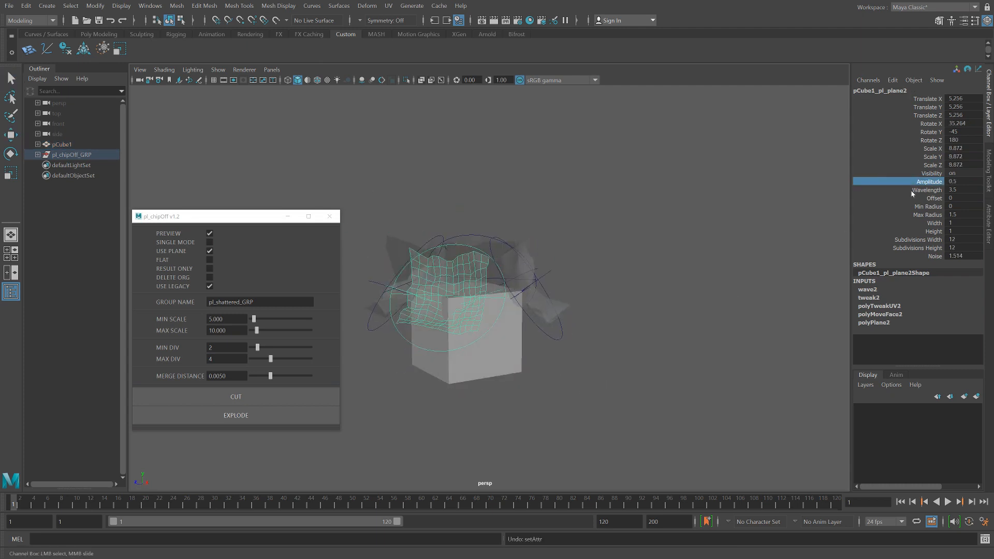
middle_drag(632, 170, 573, 162)
key(ctrl+z)
Try smoothing the selected corner cutter plane with 2 divisions.
key(q)
alt+drag(481, 268, 443, 275)
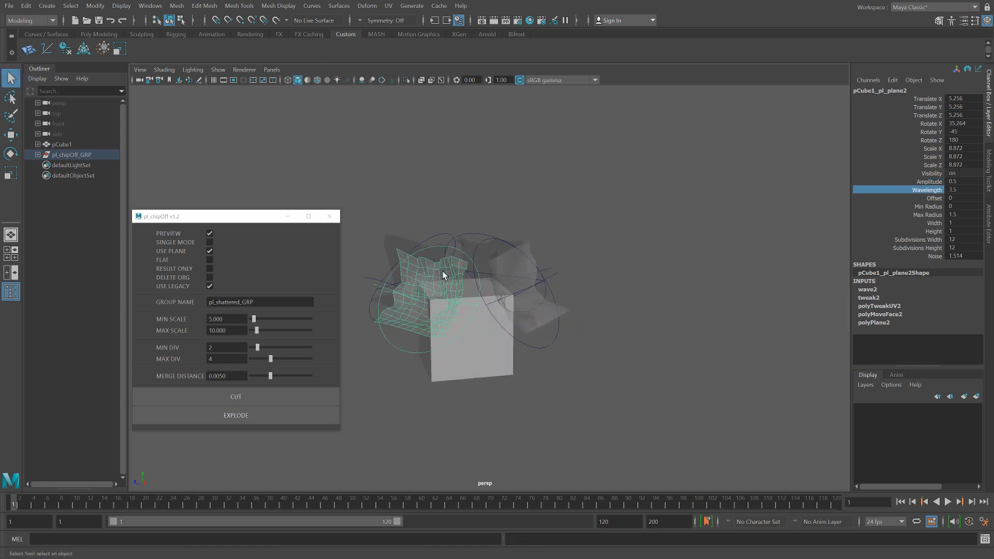
click(176, 5)
click(215, 117)
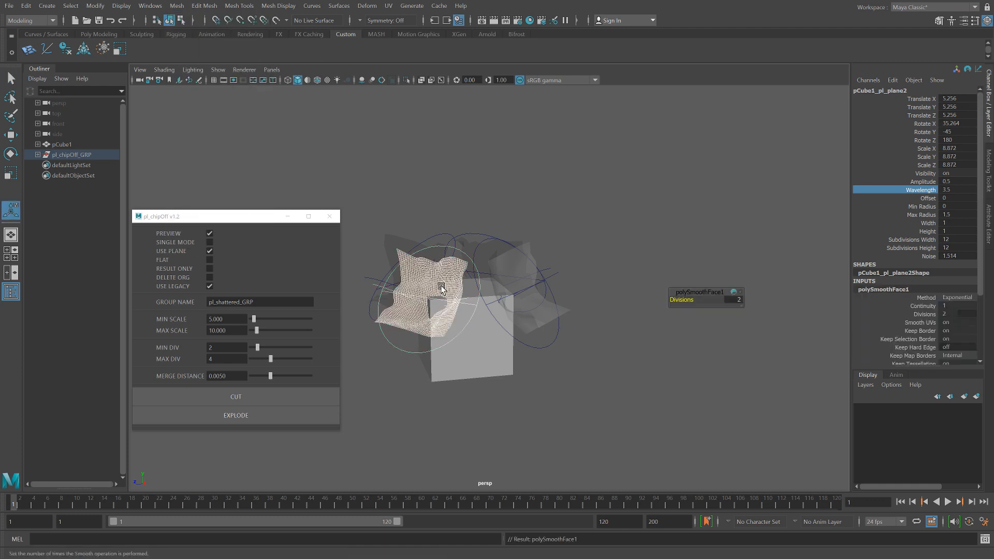
Select the cube together with all the corner cutter planes and cut it with Result Only enabled.
click(455, 304)
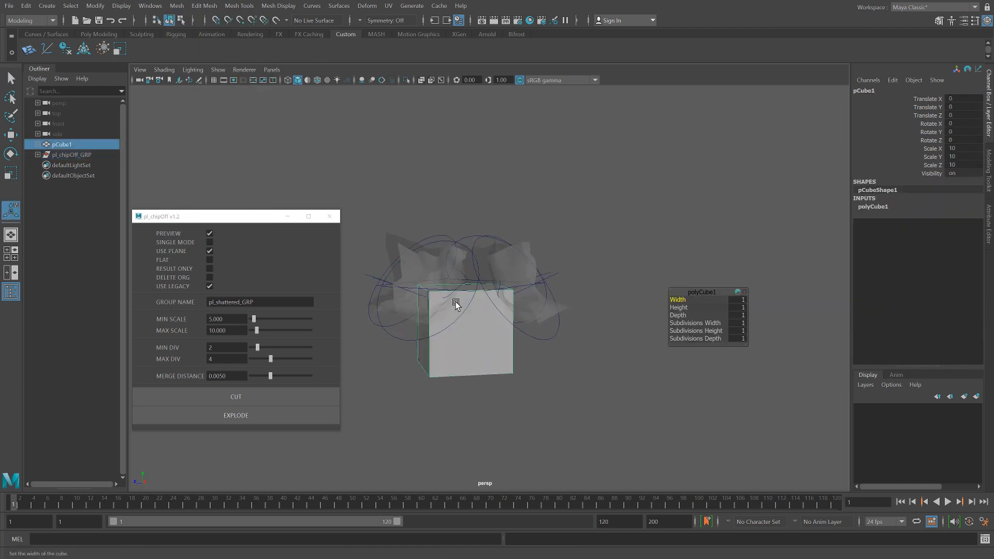
shift+click(449, 301)
shift+click(514, 310)
alt+drag(595, 328, 532, 333)
shift+click(561, 318)
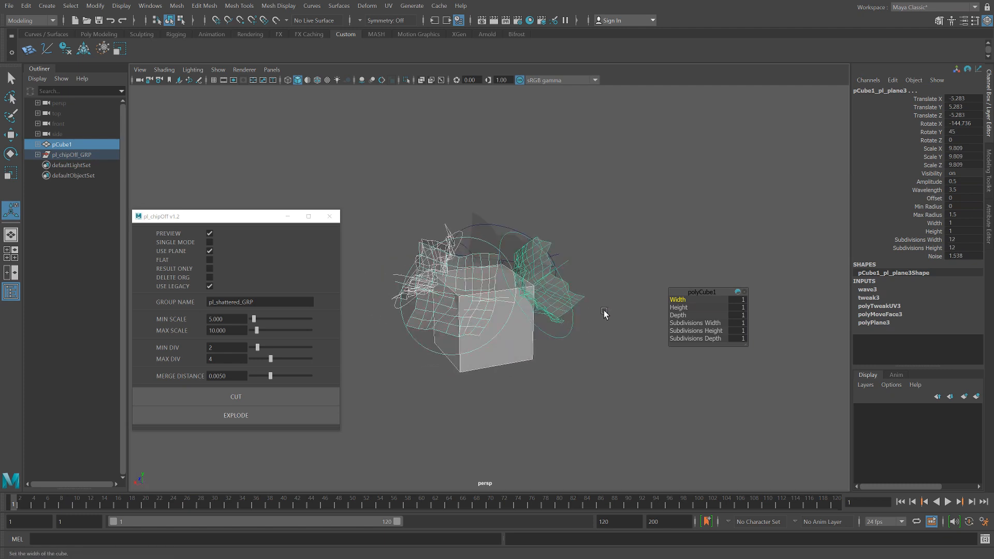
alt+drag(603, 314, 381, 312)
click(207, 270)
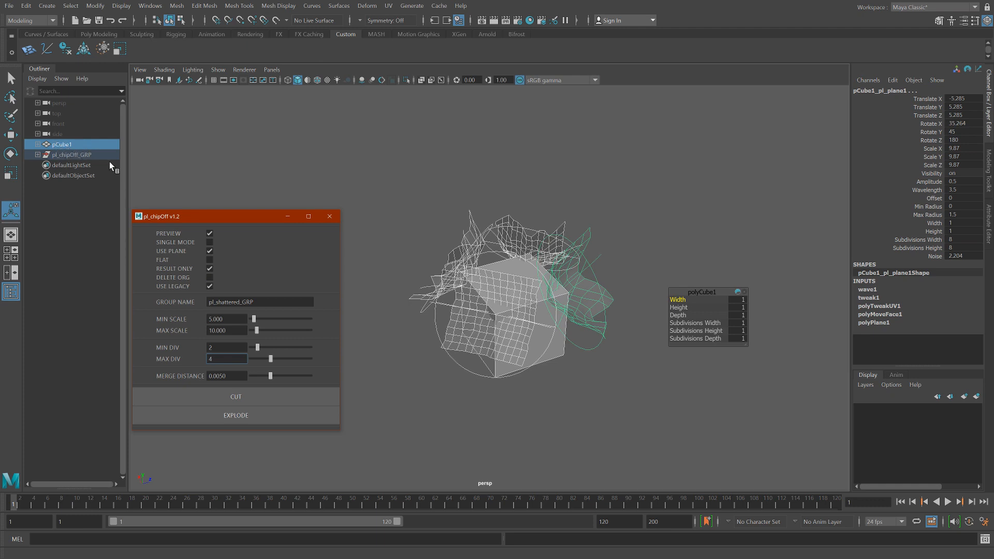
click(250, 396)
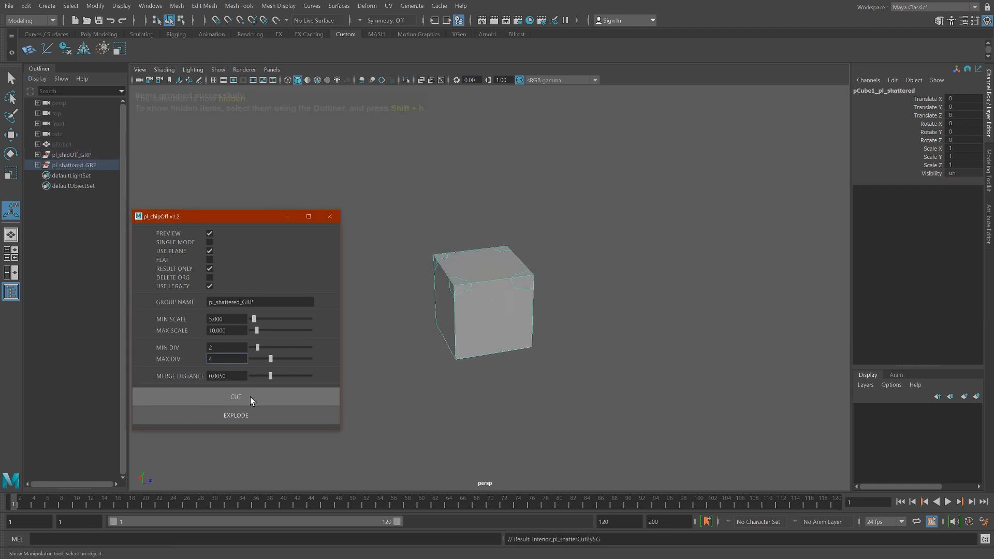
Enable Flat and Single Mode and generate a flat preview cutter plane for the main cube chunk.
alt+drag(517, 407, 450, 406)
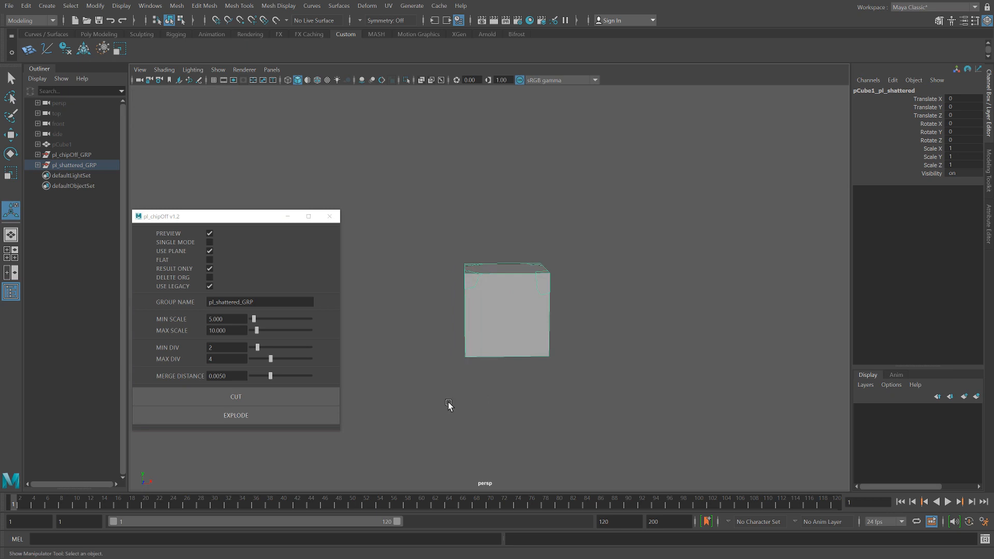
click(210, 259)
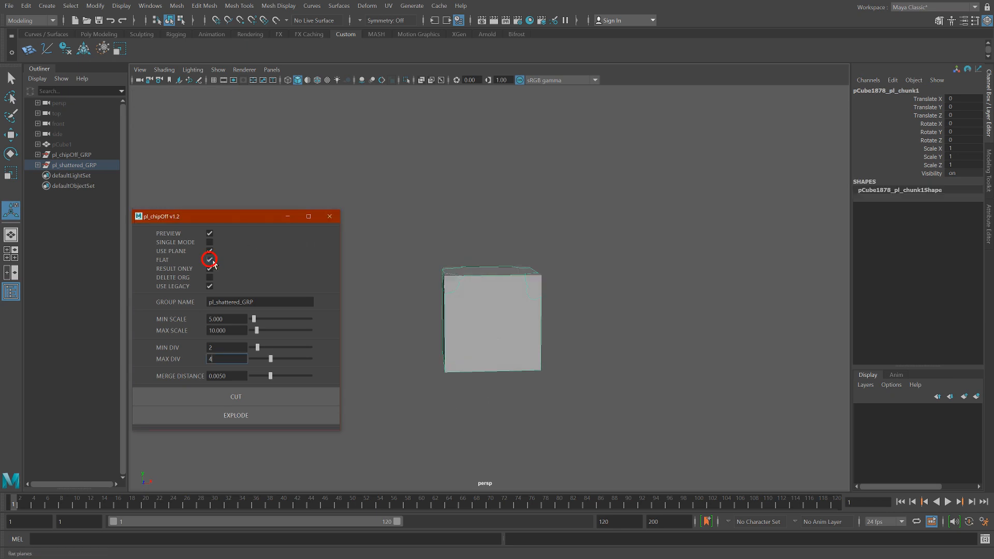
click(209, 242)
click(307, 400)
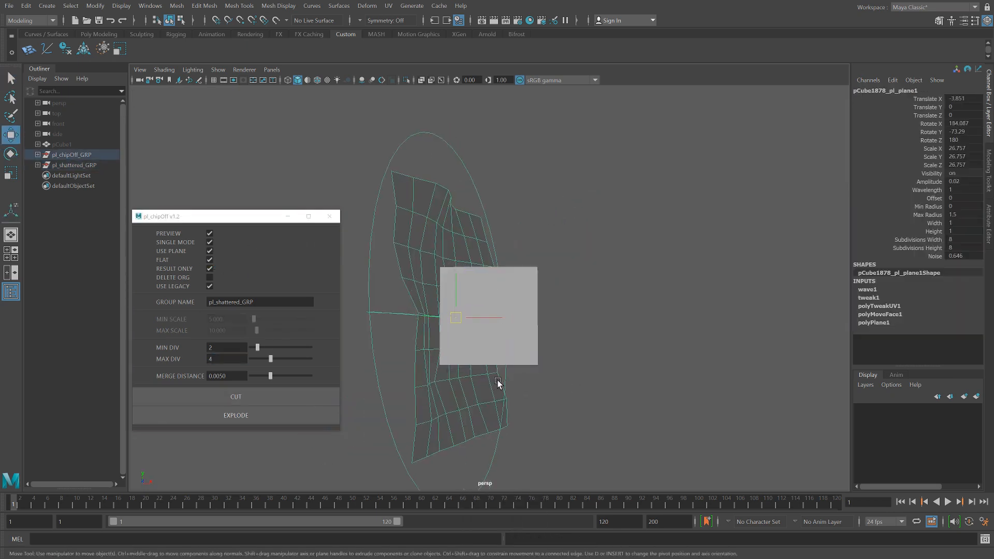
Rotate and move the flat cutter plane so it stands upright through the middle of the cube.
alt+drag(498, 382, 595, 388)
key(e)
key(w)
Set the flat cutter plane's Subdivisions Width and Height to 22 and its Noise to about 0.219.
click(930, 240)
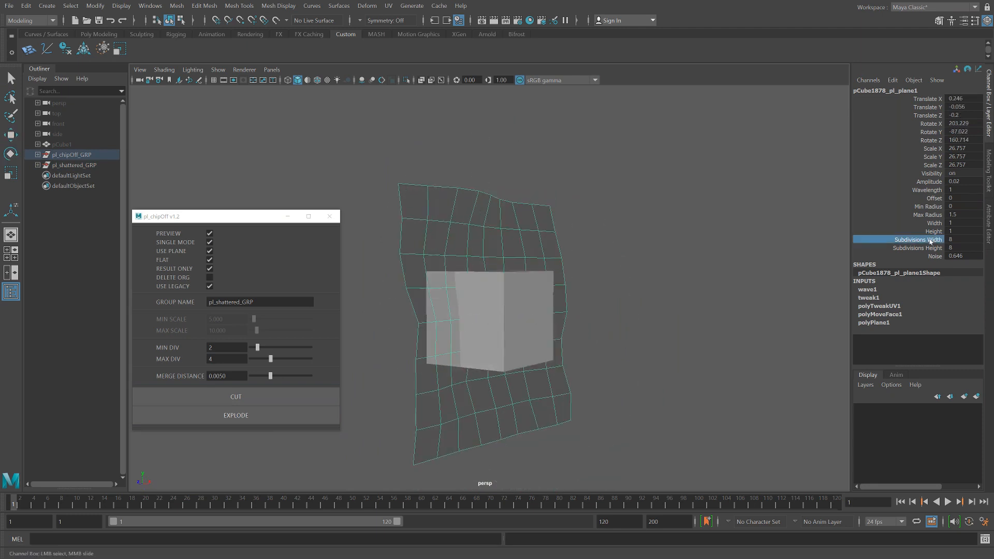
click(933, 248)
middle_drag(641, 290, 709, 280)
alt+drag(652, 269, 687, 322)
click(935, 256)
middle_drag(771, 240, 645, 249)
click(969, 71)
Select the main chunk with the upright cutter plane, turn off Result Only, and cut the chunk in two.
alt+drag(548, 332, 460, 322)
key(q)
click(461, 272)
shift+click(482, 233)
click(209, 269)
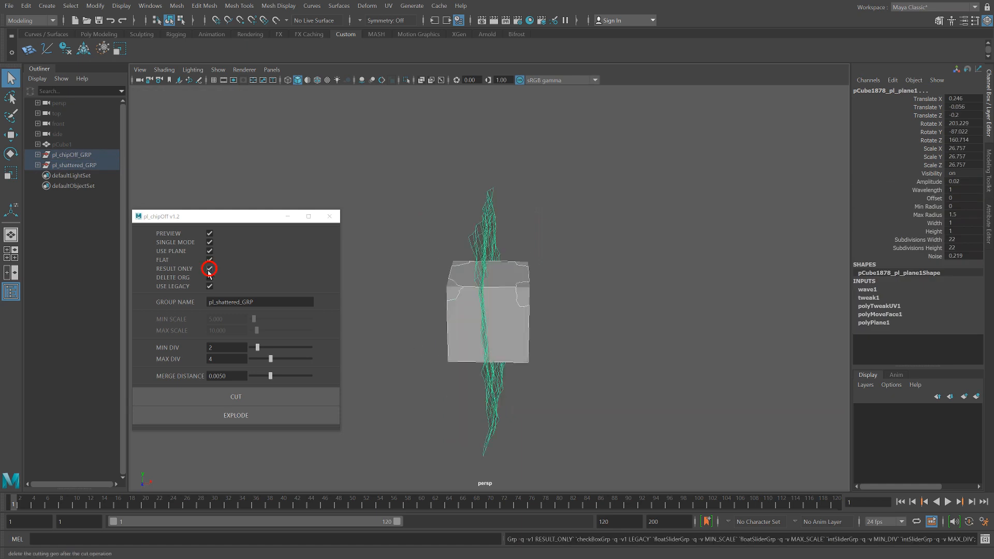
mouse_move(589, 372)
alt+mouse_down()
mouse_move(408, 369)
mouse_move(460, 353)
mouse_move(517, 309)
alt+mouse_up()
click(319, 392)
Rotate the cutter plane to lie nearly horizontal and cut one half of the cube with it.
click(461, 354)
key(e)
key(q)
click(516, 308)
shift+click(557, 347)
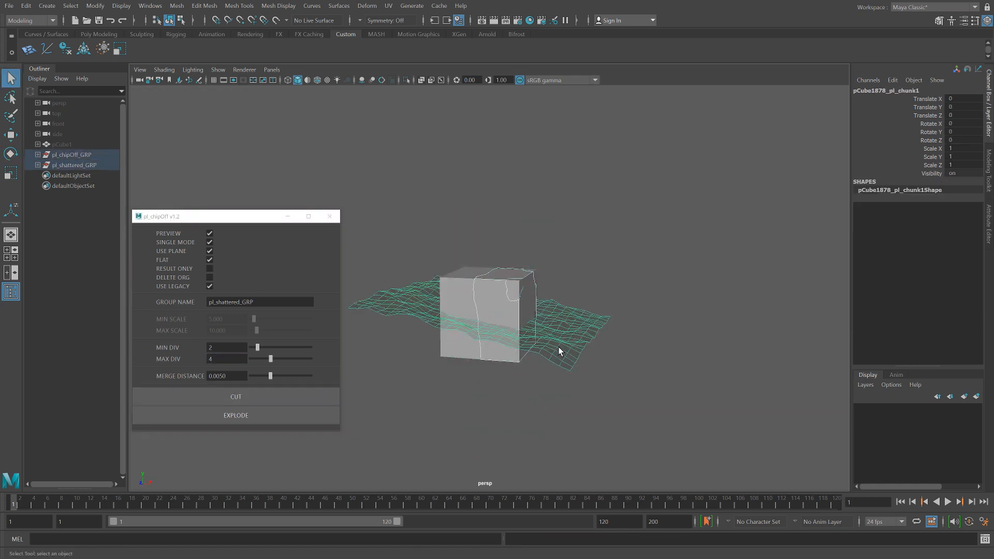
click(244, 398)
Rotate the cutter plane to a diagonal angle and cut the other half of the cube with it.
click(544, 324)
key(e)
alt+drag(517, 379, 529, 277)
key(w)
click(466, 333)
alt+drag(458, 339, 504, 376)
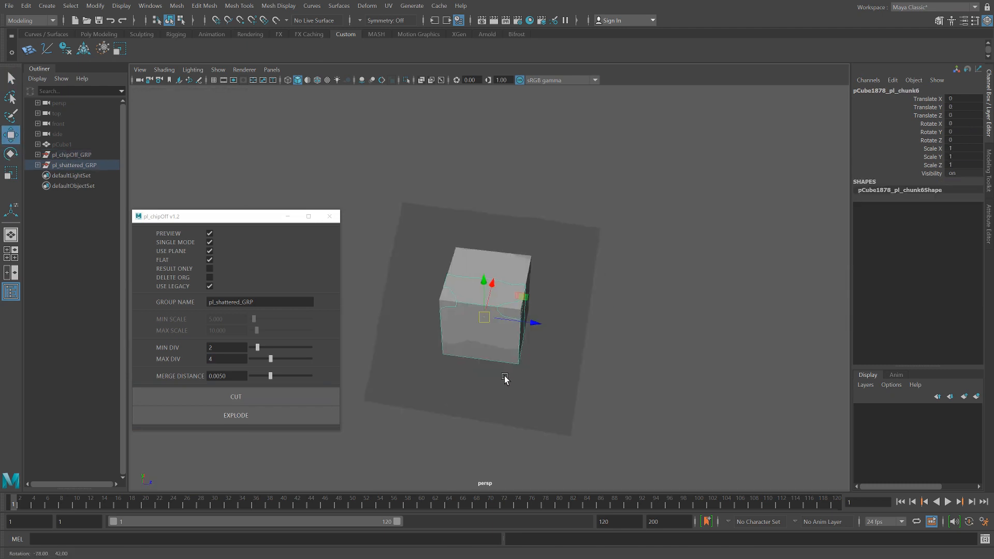
shift+click(502, 381)
click(287, 399)
Select bottom corner vertices on the lower chunk and turn off Single Mode and Use Plane.
alt+drag(555, 401, 623, 371)
key(q)
click(495, 339)
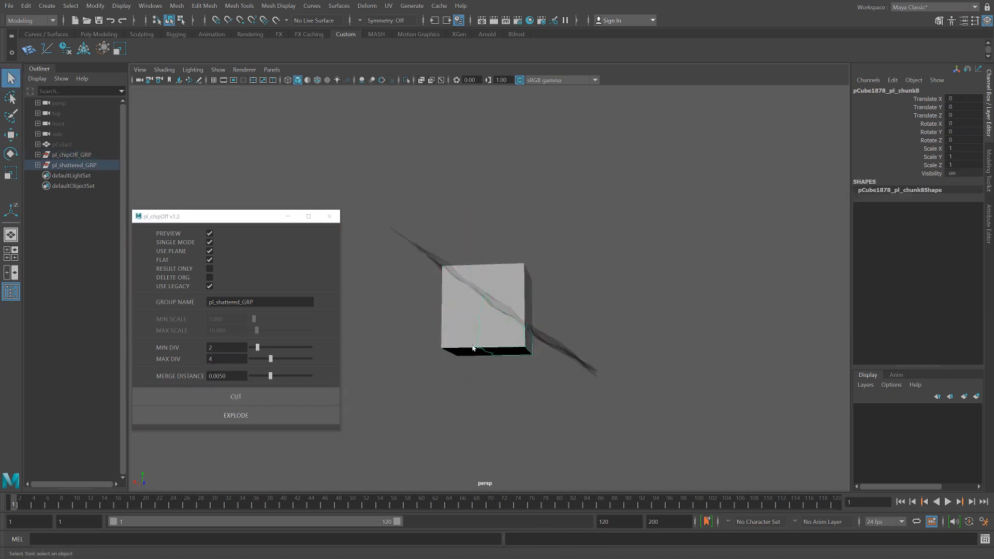
alt+drag(472, 348, 453, 377)
click(209, 242)
alt+drag(606, 391, 559, 401)
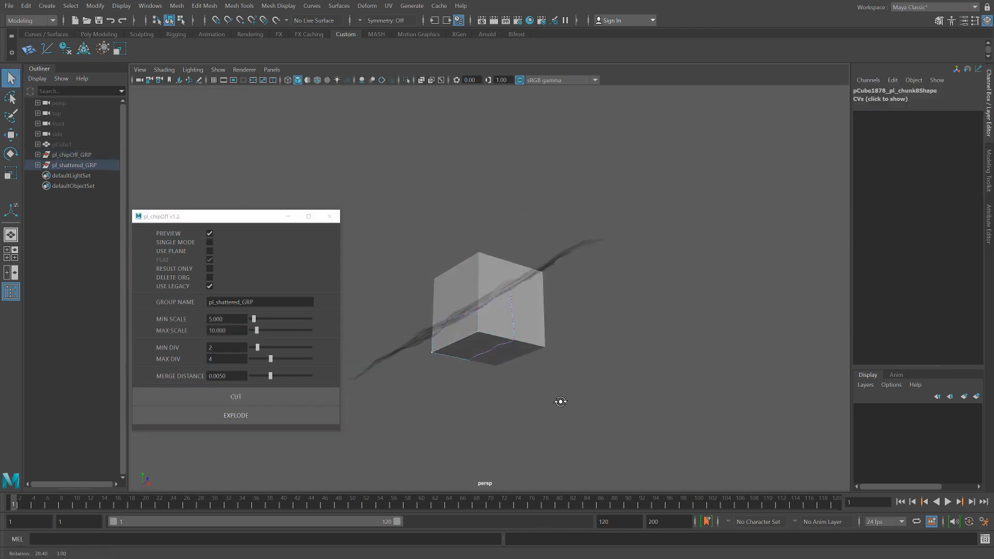
Set Max Div to 3 and generate preview sphere cutters at the lower chunk's selected vertices.
drag(271, 358, 263, 359)
click(282, 398)
alt+drag(457, 397, 492, 398)
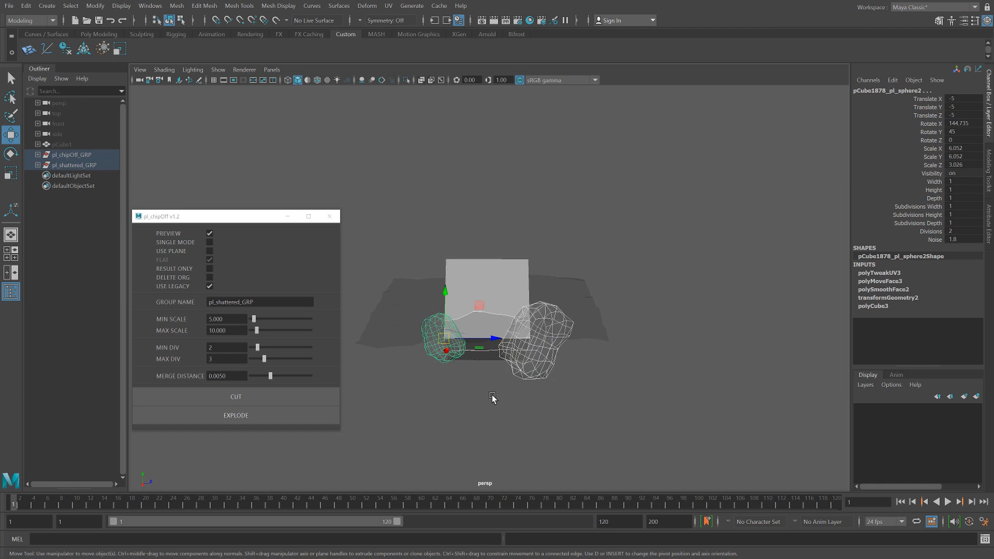
Try to cut the lower chunk with the preview spheres while Use Legacy is enabled.
click(297, 396)
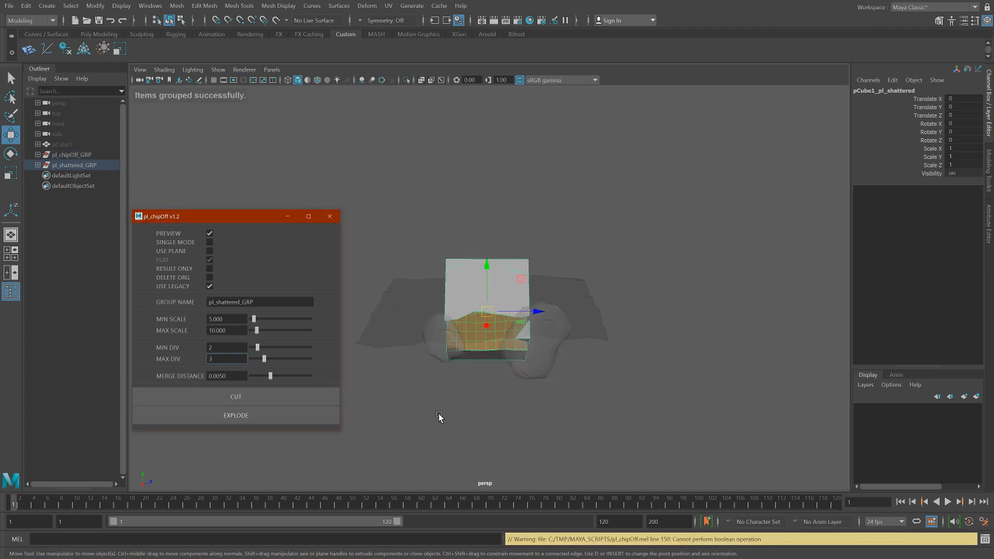
alt+drag(439, 414, 573, 399)
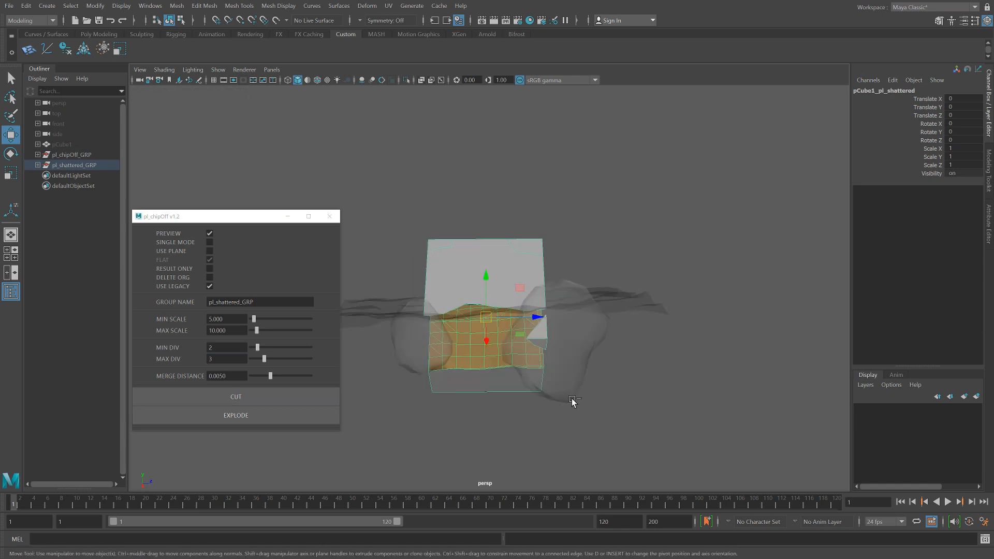
Turn off Use Legacy and cut the lower chunk with the preview spheres.
click(210, 286)
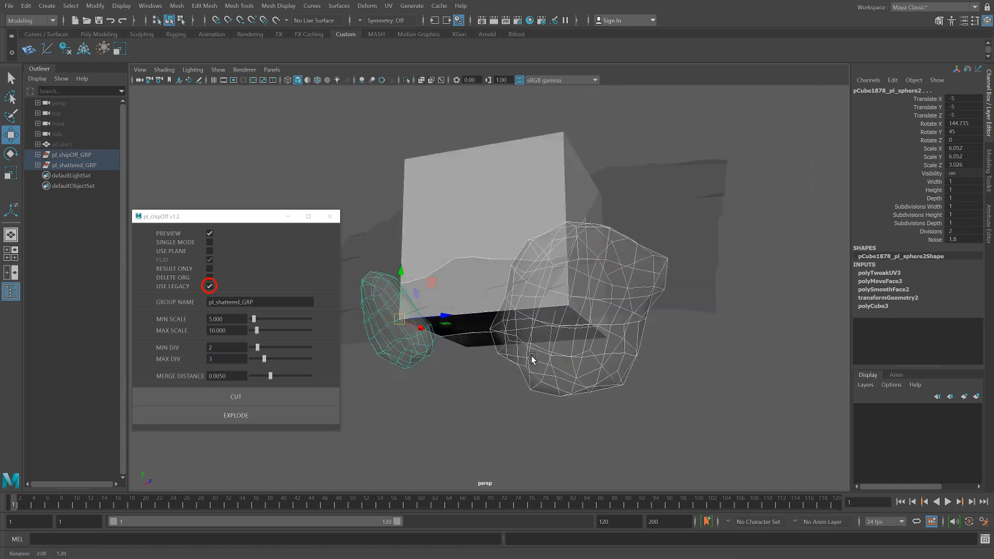
click(211, 287)
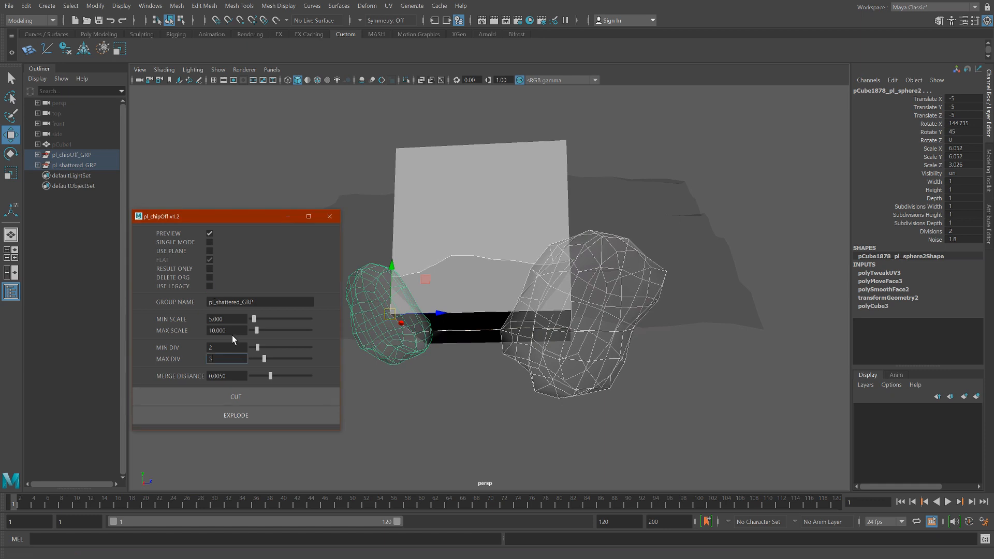
key(Return)
alt+drag(525, 377, 502, 376)
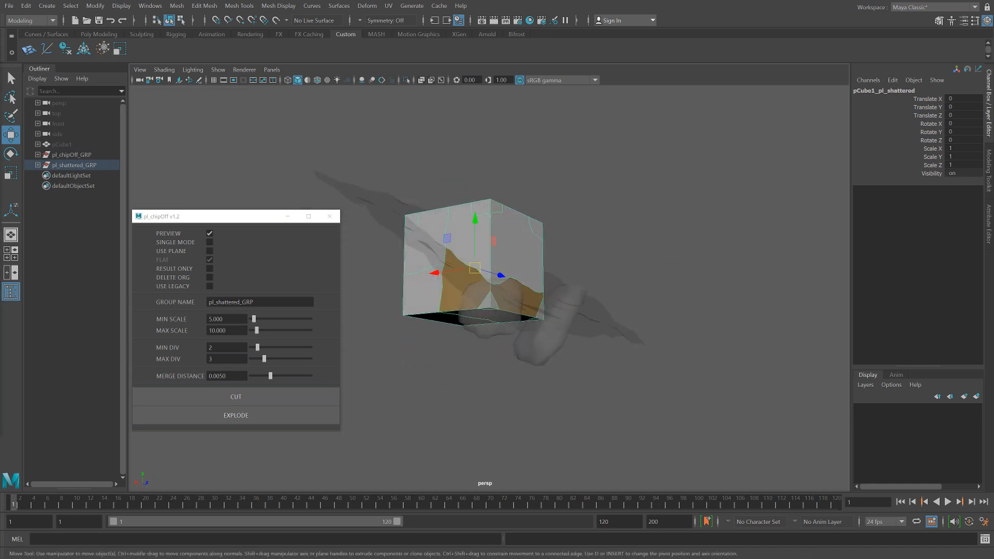
click(456, 286)
alt+drag(522, 409, 461, 388)
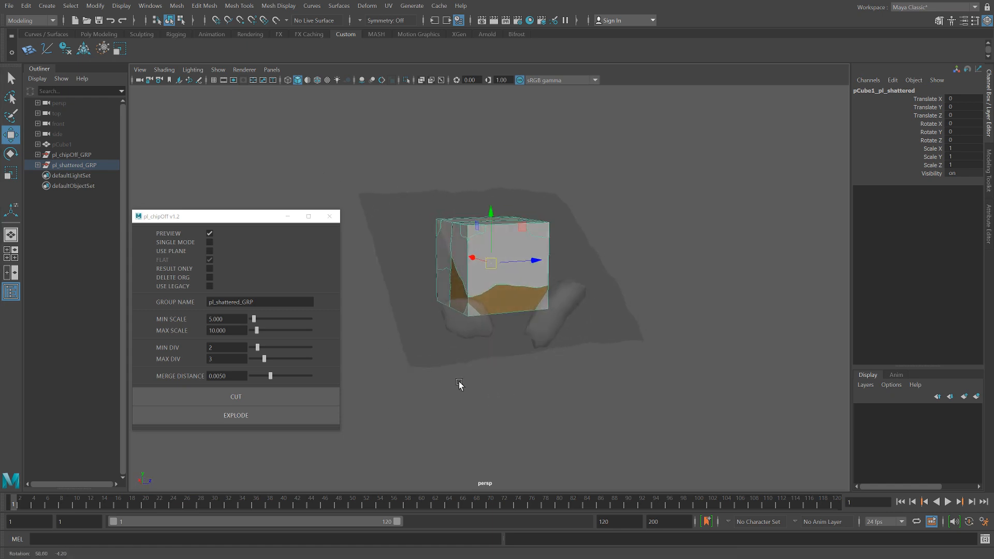
Delete the pl_chipOff_GRP cutter group and display the shattered cube with the default material.
click(99, 155)
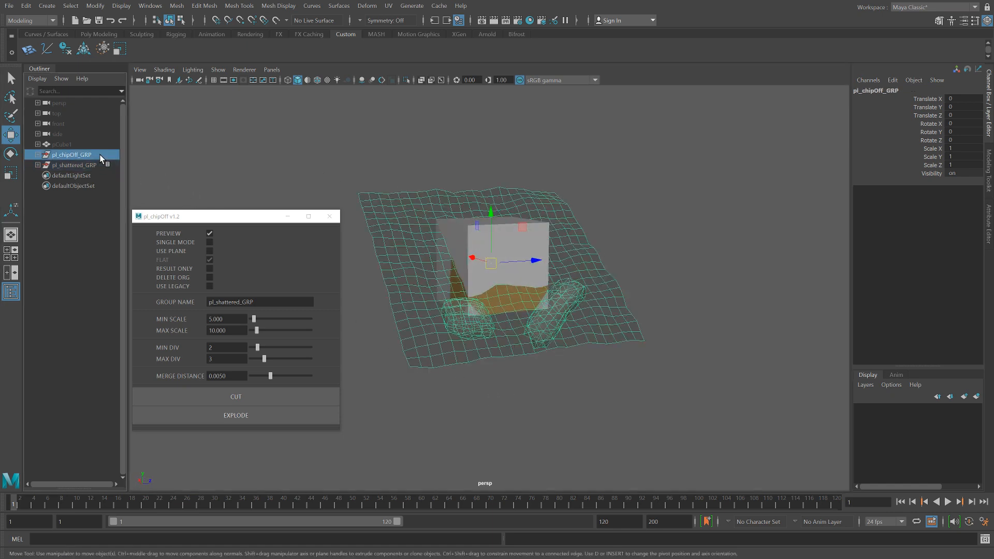
key(Delete)
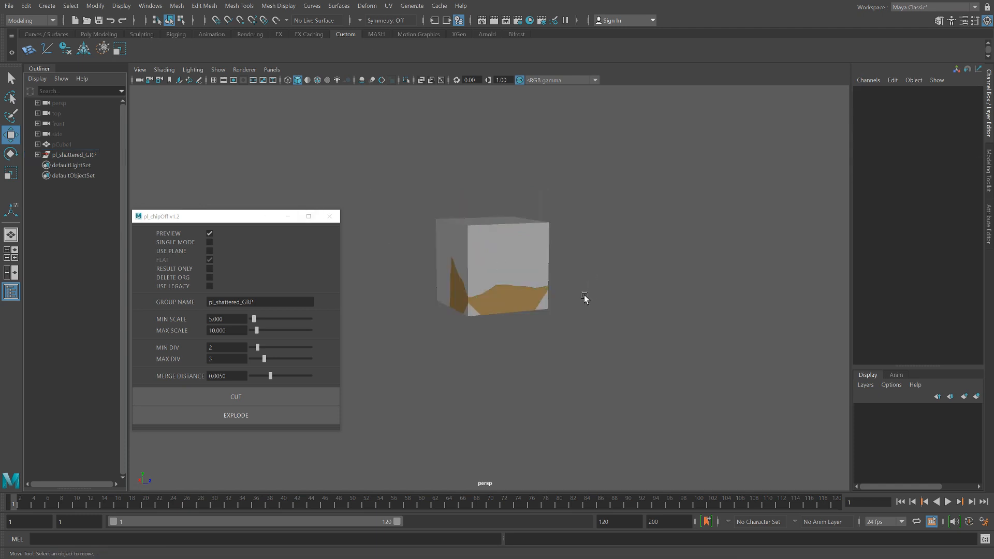
click(164, 69)
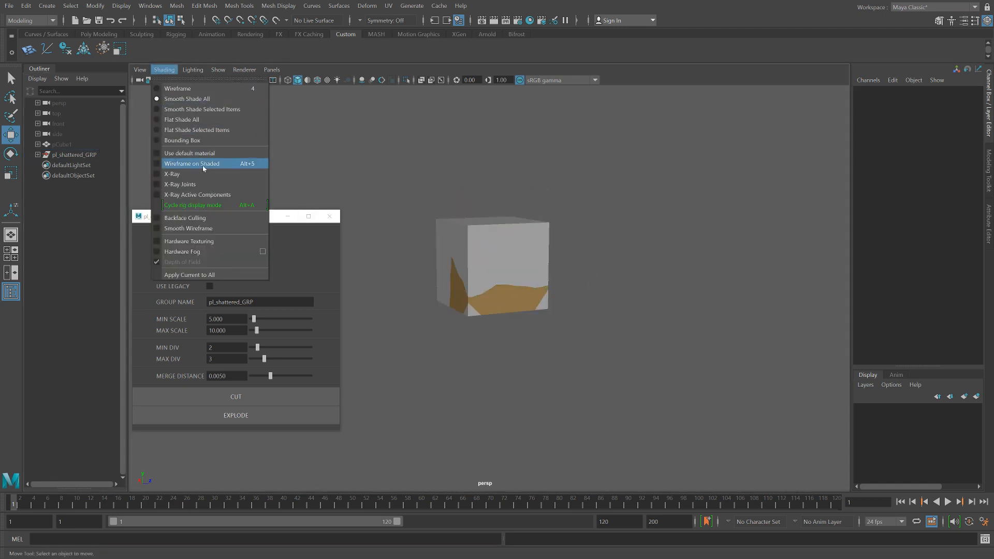
click(206, 154)
mouse_move(477, 253)
alt+mouse_down()
mouse_move(523, 286)
mouse_move(517, 279)
alt+mouse_up()
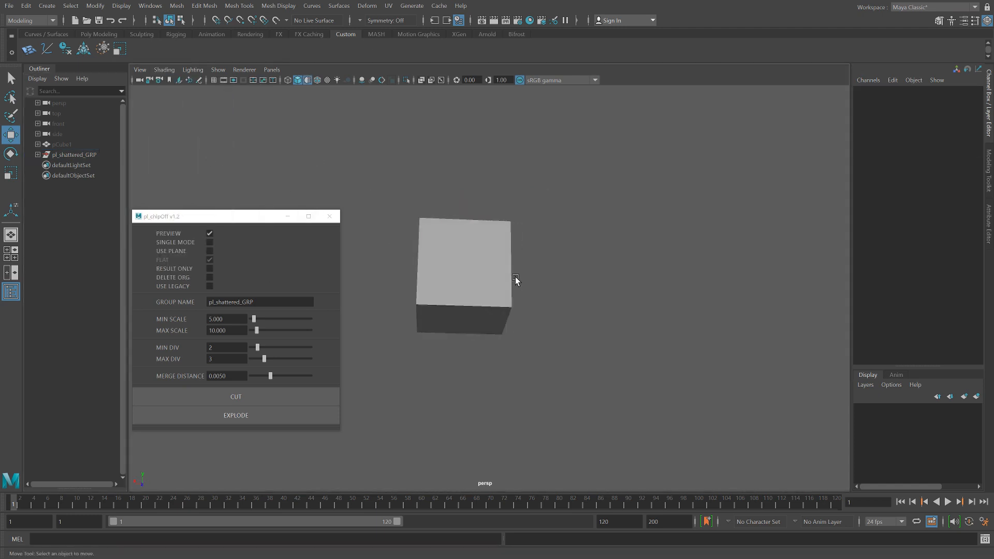
Explode the shattered cube with a larger offset to examine its chunks, and delete the explode setup.
click(500, 271)
click(300, 413)
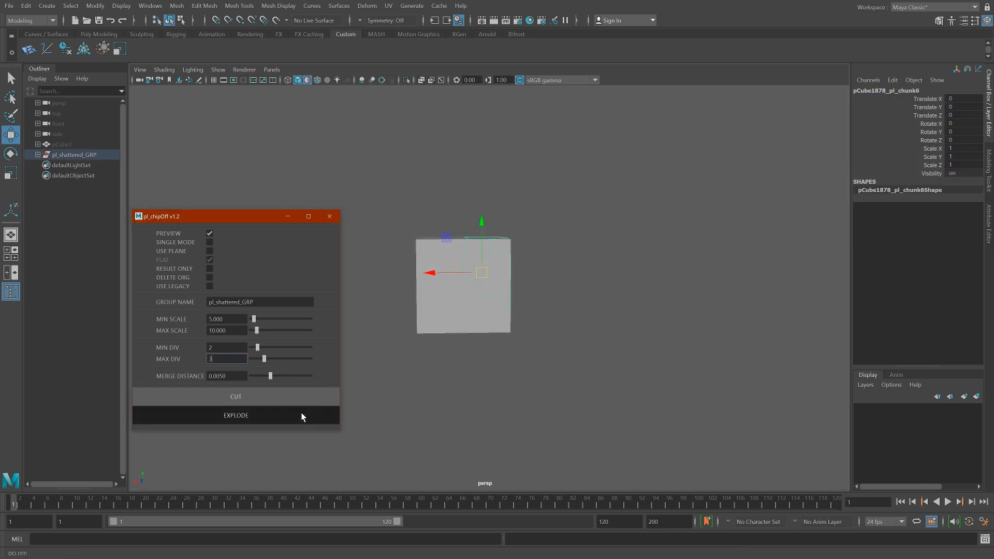
drag(439, 422, 470, 421)
alt+drag(551, 332, 477, 353)
click(453, 438)
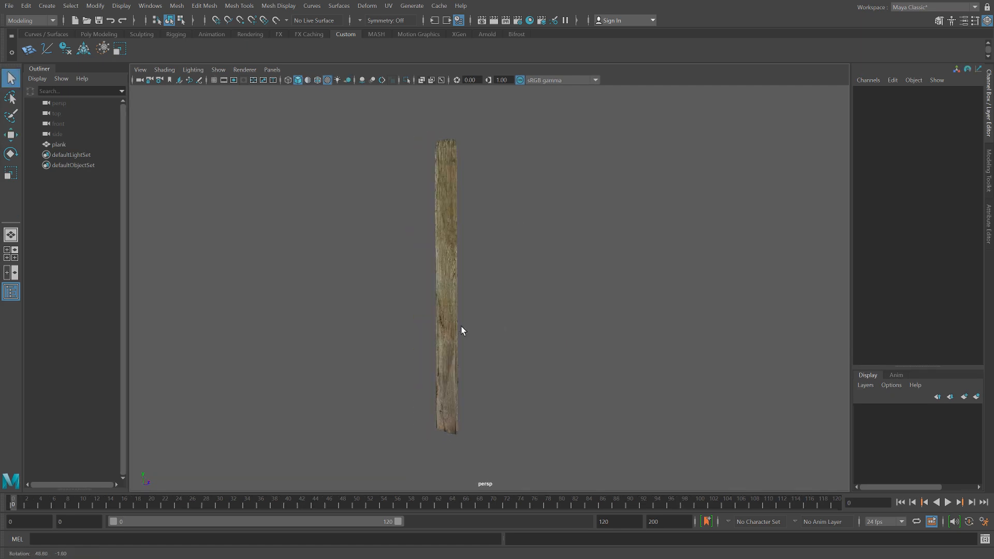
Open pl_chipOff in the plank scene and enable Single Mode, Use Plane and Flat.
alt+drag(461, 328, 489, 326)
click(29, 54)
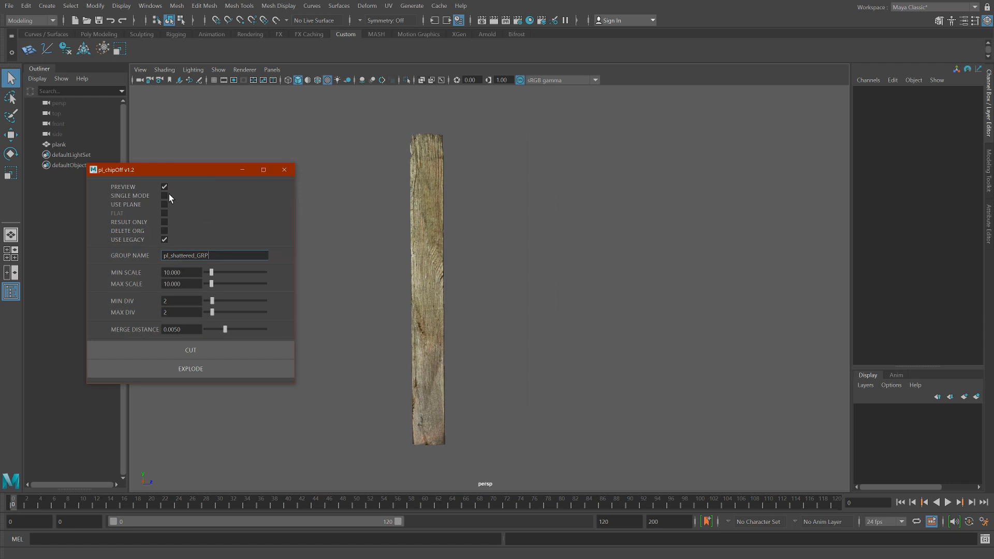
click(164, 195)
click(164, 204)
click(164, 213)
Select vertices on the plank and generate a single preview cutter plane.
alt+middle_drag(430, 291, 437, 294)
click(437, 290)
right_drag(437, 285, 439, 124)
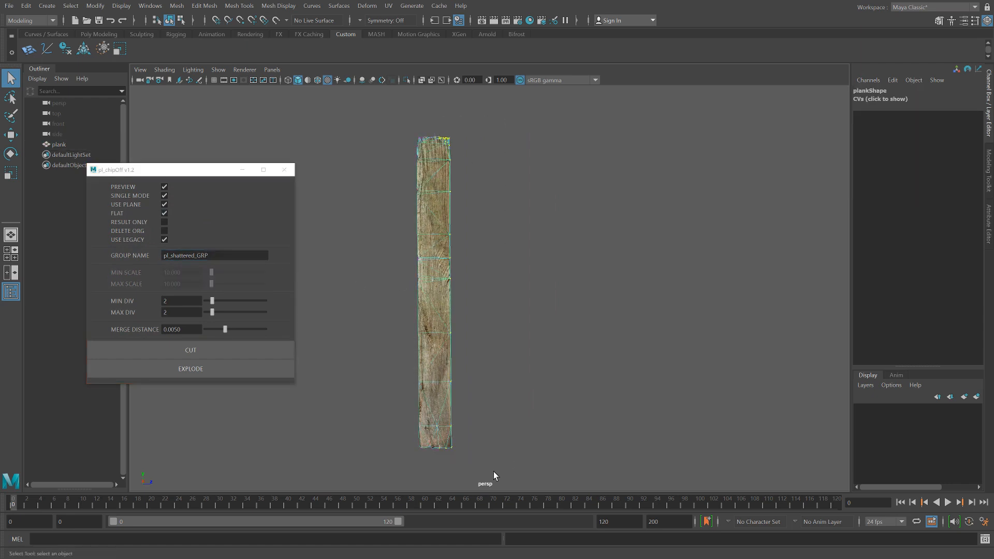
click(209, 353)
alt+right_drag(579, 377, 501, 352)
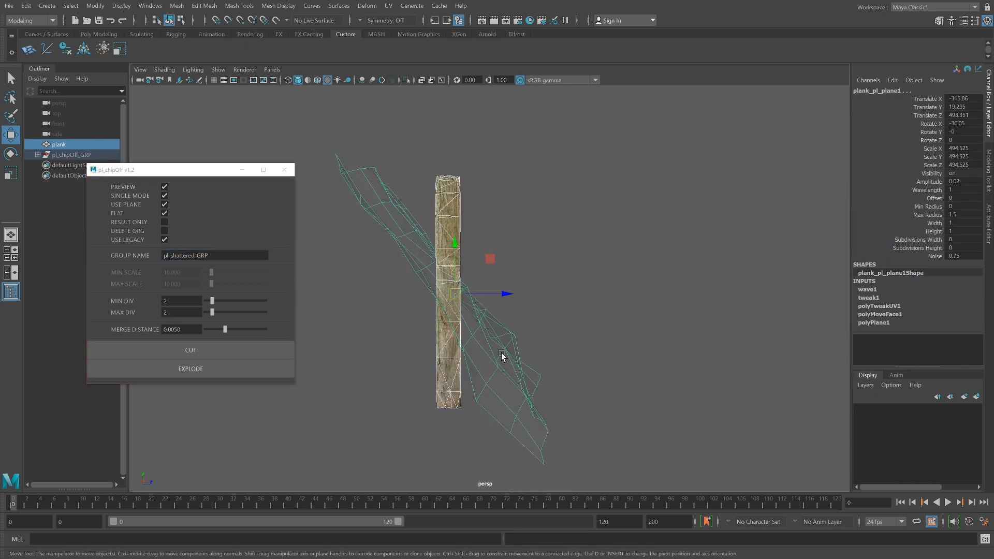
Rotate the cutter plane upright to about 0.27 in Rotate X and raise its width and height subdivisions to 40.
click(501, 352)
key(e)
drag(505, 286, 613, 366)
drag(917, 240, 917, 248)
middle_drag(484, 315, 523, 346)
alt+drag(523, 345, 563, 328)
alt+right_drag(564, 328, 539, 324)
alt+drag(538, 324, 548, 325)
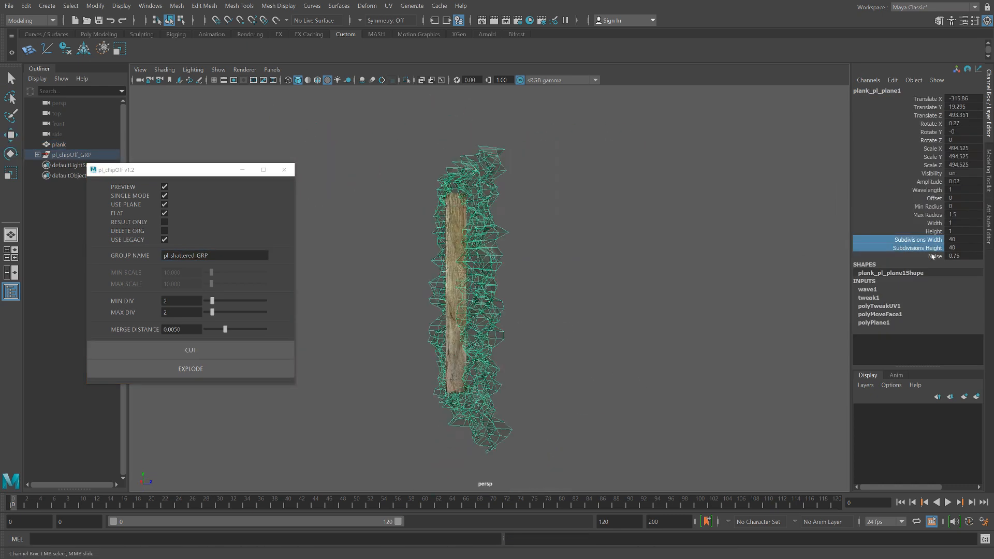
Reduce the cutter plane's Noise to 0.049 and Amplitude to 0.011, and position it lengthwise within the plank.
click(931, 256)
middle_drag(523, 328, 495, 330)
key(w)
drag(510, 291, 506, 291)
click(932, 181)
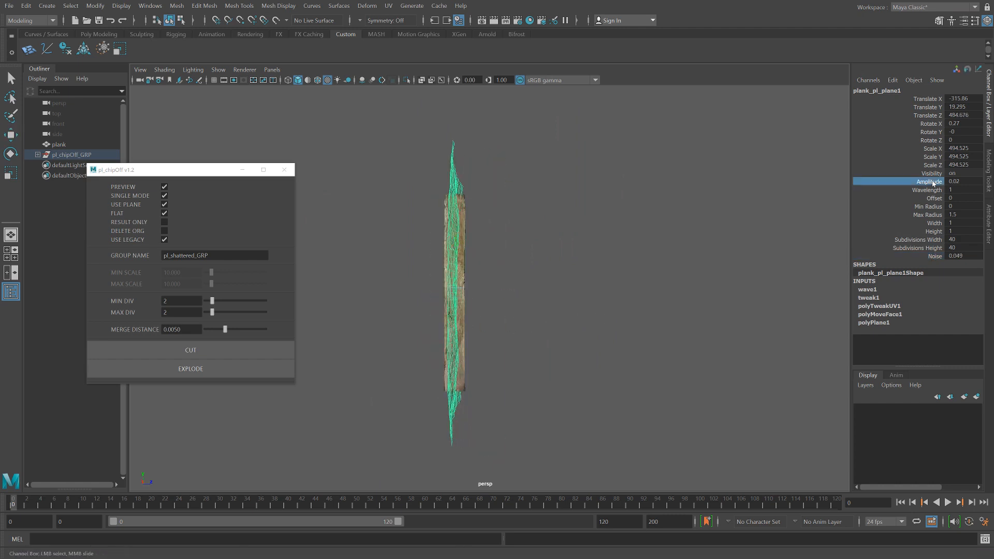
middle_drag(824, 187, 815, 187)
alt+drag(471, 234, 472, 237)
drag(503, 291, 504, 291)
Cut the plank lengthwise with the upright cutter plane.
key(q)
alt+drag(504, 248, 457, 258)
click(451, 269)
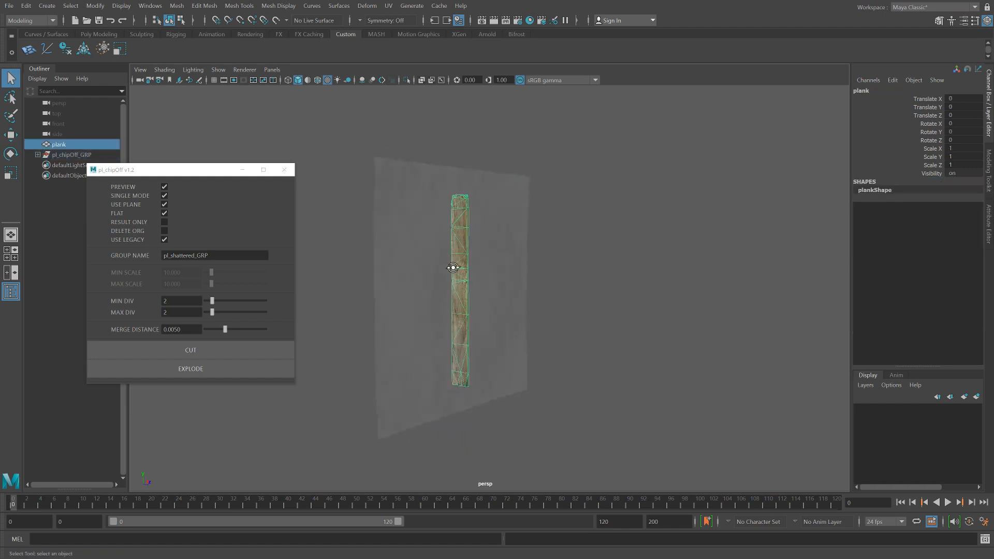
shift+click(414, 290)
click(231, 349)
Shift the cutter plane sideways to about 473.9 in Translate Z and raise its Wavelength to 1.543.
click(422, 386)
alt+drag(435, 394, 488, 398)
key(w)
drag(505, 295, 498, 295)
alt+drag(498, 295, 500, 299)
click(931, 190)
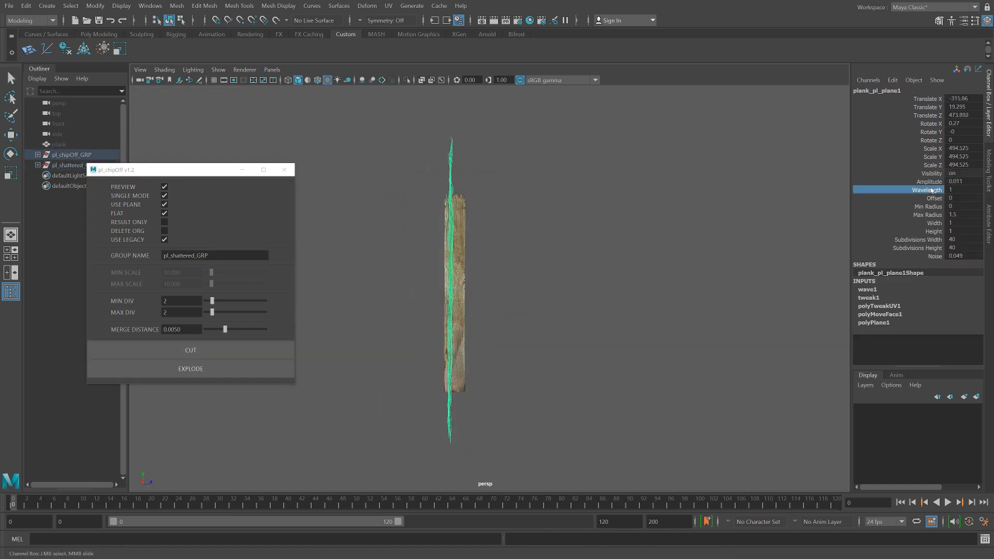
alt+drag(647, 233, 645, 233)
Tilt the cutter plane to 2.25 in Rotate X and move it closer to the plank's long edge.
key(e)
drag(468, 239, 470, 240)
key(w)
drag(498, 293, 492, 293)
alt+drag(494, 344, 399, 363)
drag(533, 242, 537, 242)
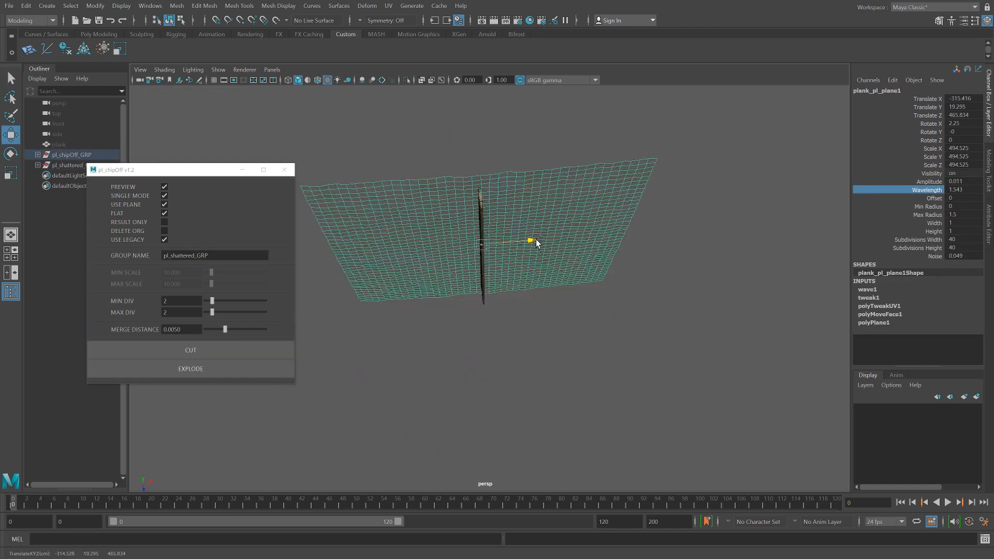
alt+drag(393, 337, 479, 314)
middle_drag(479, 315, 478, 287)
alt+drag(479, 285, 479, 264)
key(e)
Cut the plank chunk near the long edge with the tilted plane.
alt+drag(510, 269, 435, 210)
key(q)
click(446, 212)
click(191, 350)
click(455, 328)
Select the cutter plane and set its Rotate X to -90.
click(426, 310)
key(e)
click(962, 124)
text(-90)
key(Return)
Move the horizontal cutter plane onto the plank and scale it down uniformly to about 60.6.
alt+middle_drag(481, 269, 481, 294)
key(w)
drag(490, 287, 511, 288)
alt+drag(510, 292, 479, 331)
key(r)
drag(454, 291, 412, 291)
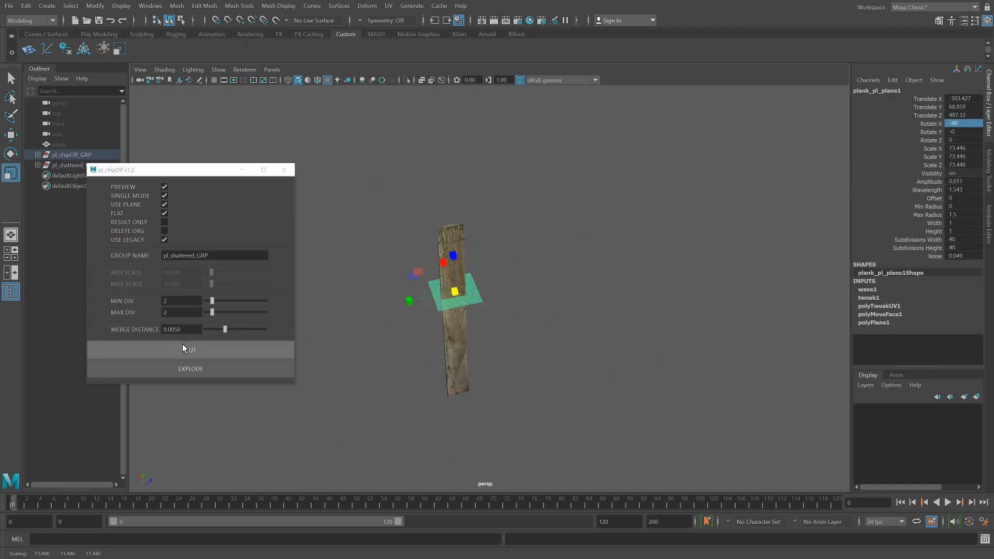
alt+right_drag(383, 316, 434, 305)
drag(426, 296, 414, 298)
Position the horizontal plane across the plank at about -315 in X, -12.3 in Y and 482 in Z.
key(w)
alt+drag(427, 290, 440, 352)
drag(414, 250, 415, 260)
drag(473, 292, 467, 293)
alt+drag(460, 341, 427, 279)
drag(422, 287, 423, 320)
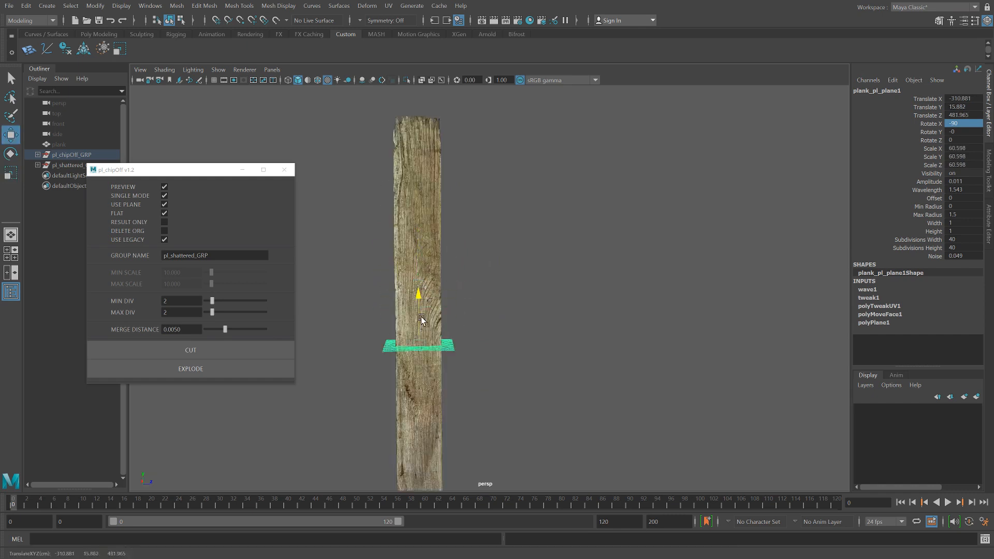
alt+right_drag(461, 339, 438, 350)
alt+right_drag(449, 310, 460, 305)
drag(449, 253, 449, 279)
alt+drag(497, 345, 478, 343)
drag(498, 290, 495, 291)
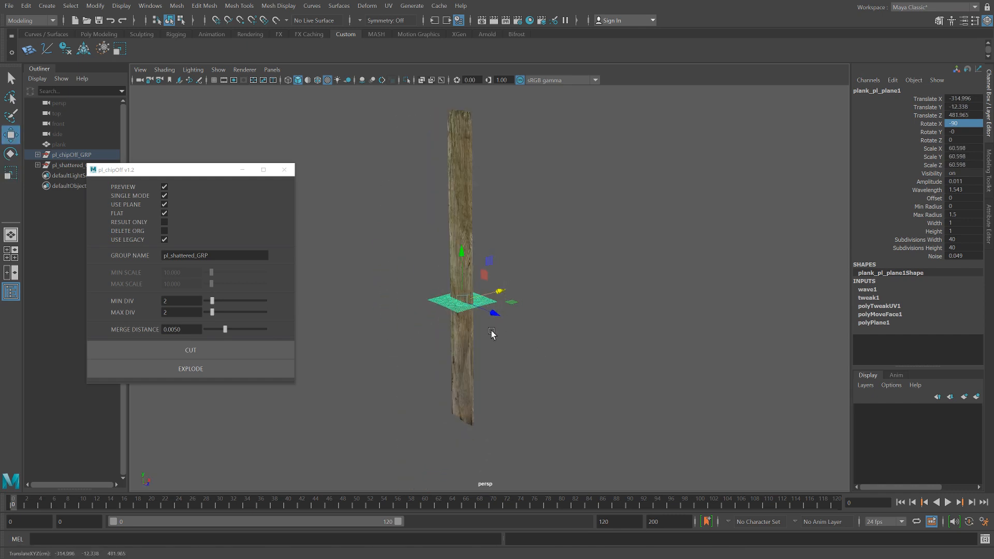
Raise the cutter plane's Noise to about 10 to form long jagged splinters.
alt+drag(491, 331, 507, 335)
click(933, 256)
middle_drag(658, 265, 823, 404)
alt+drag(579, 321, 588, 365)
alt+right_drag(466, 362, 570, 367)
alt+middle_drag(476, 372, 594, 373)
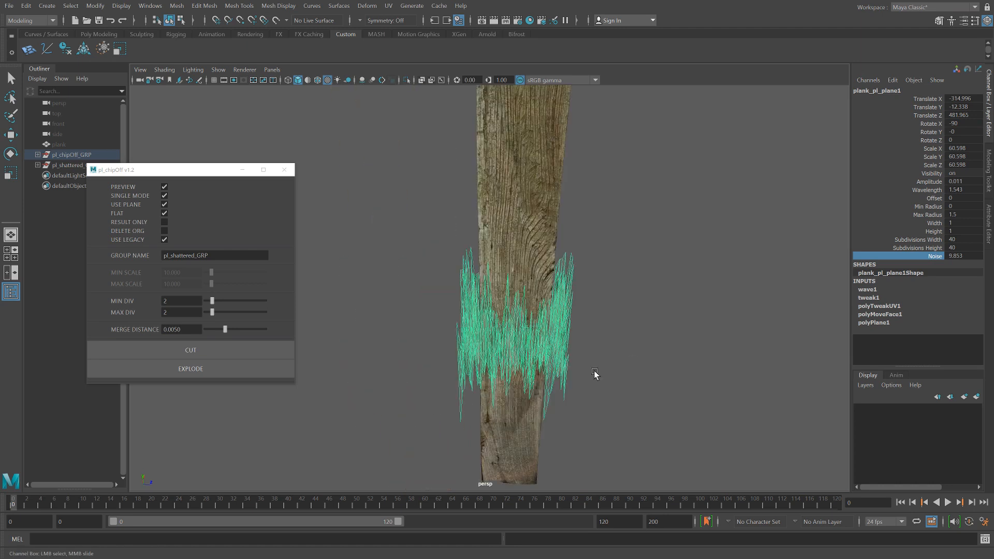
alt+right_drag(594, 374, 462, 376)
alt+middle_drag(577, 375, 568, 371)
alt+right_drag(569, 371, 512, 368)
Cut one lengthwise plank chunk crosswise with the jagged plane.
click(506, 237)
shift+click(510, 291)
mouse_move(549, 321)
alt+mouse_down()
mouse_move(583, 326)
mouse_move(549, 323)
alt+mouse_up()
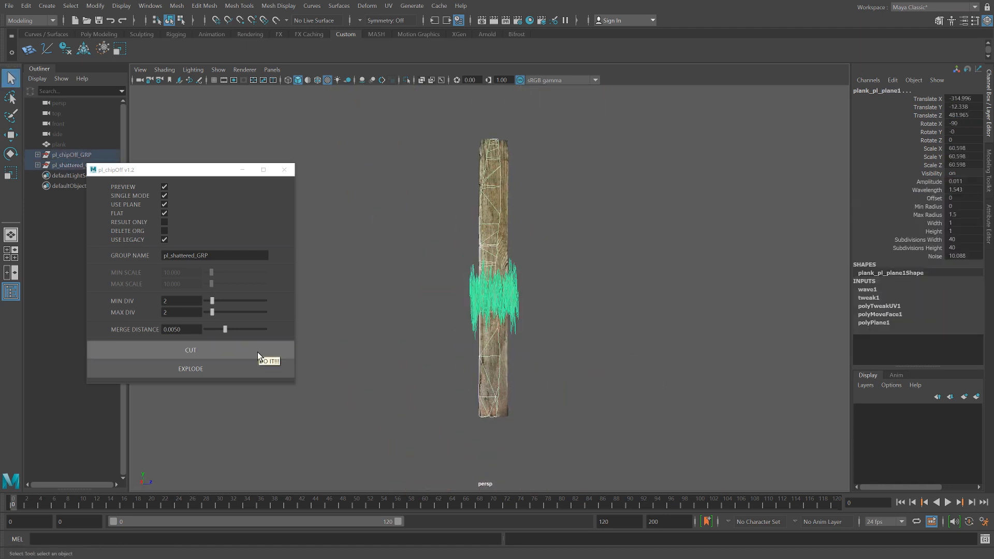
click(258, 354)
Raise the jagged plane to about 21.9 in Translate Y and cut the neighbouring plank chunk with it.
click(511, 305)
key(w)
shift+middle_drag(586, 362, 586, 344)
click(500, 228)
shift+click(514, 277)
click(264, 350)
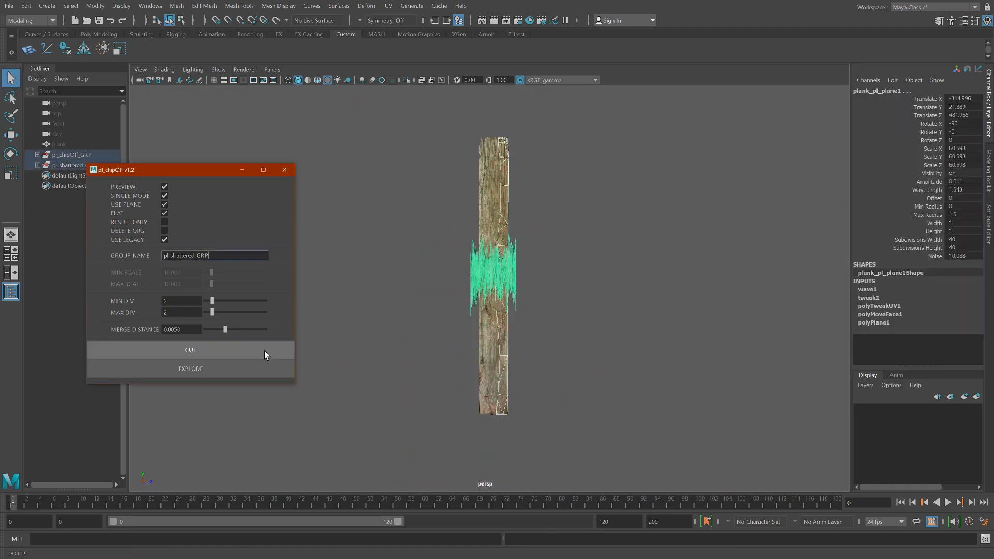
Move the cutter plane away from the plank and explode the plank's chunks with an Offset of 1.5543.
click(474, 282)
shift+middle_drag(463, 356, 584, 377)
click(249, 374)
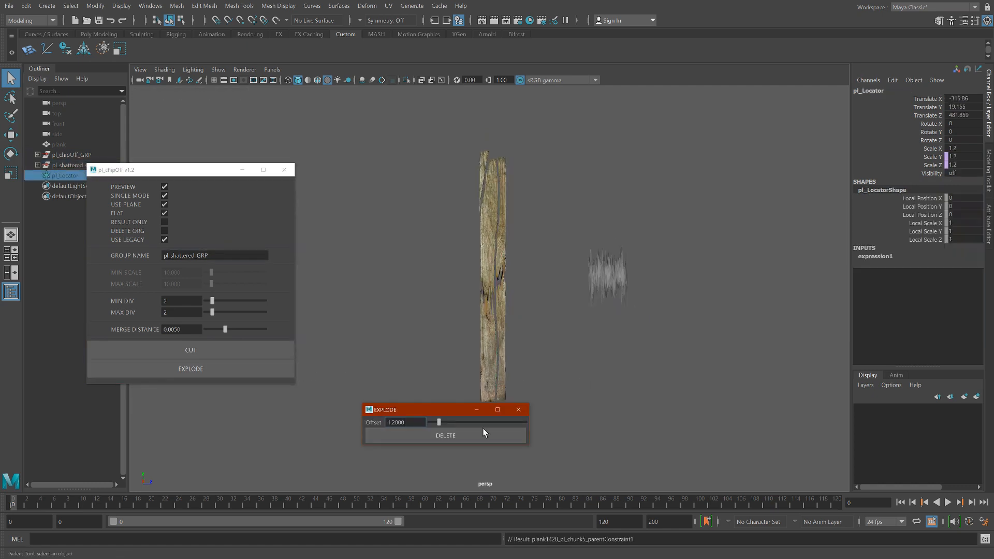
drag(436, 421, 456, 422)
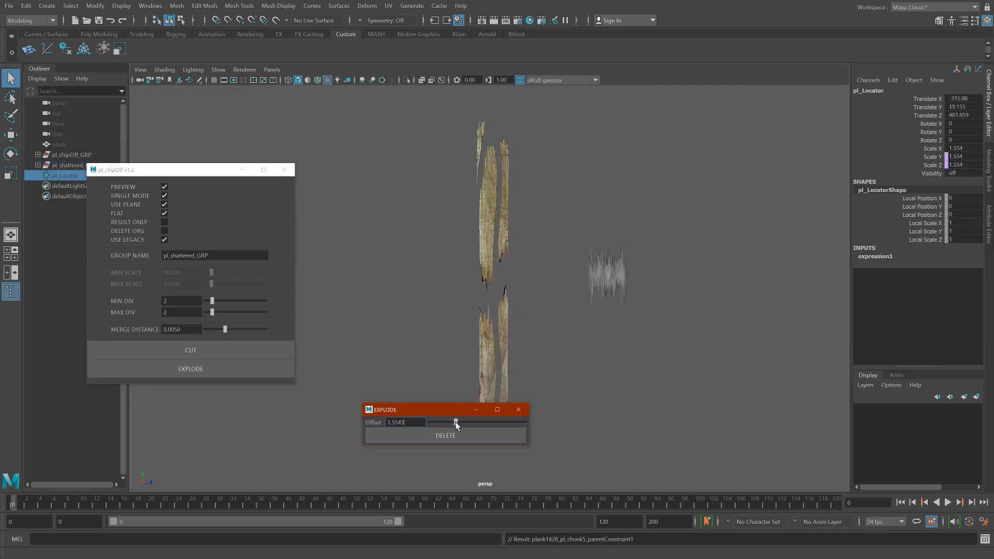
alt+drag(511, 317, 486, 346)
drag(450, 413, 273, 419)
alt+drag(563, 410, 577, 394)
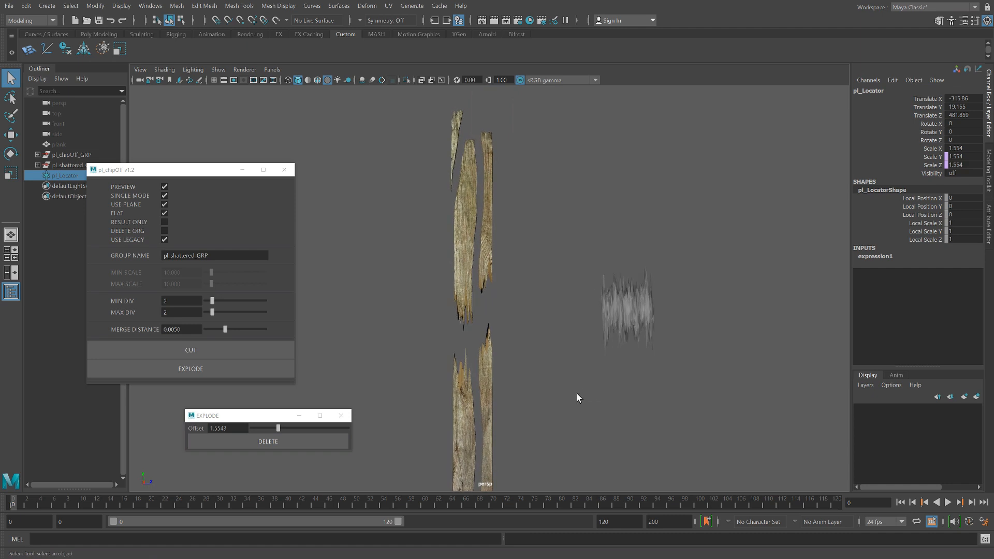
alt+right_drag(576, 394, 529, 383)
alt+middle_drag(529, 383, 543, 376)
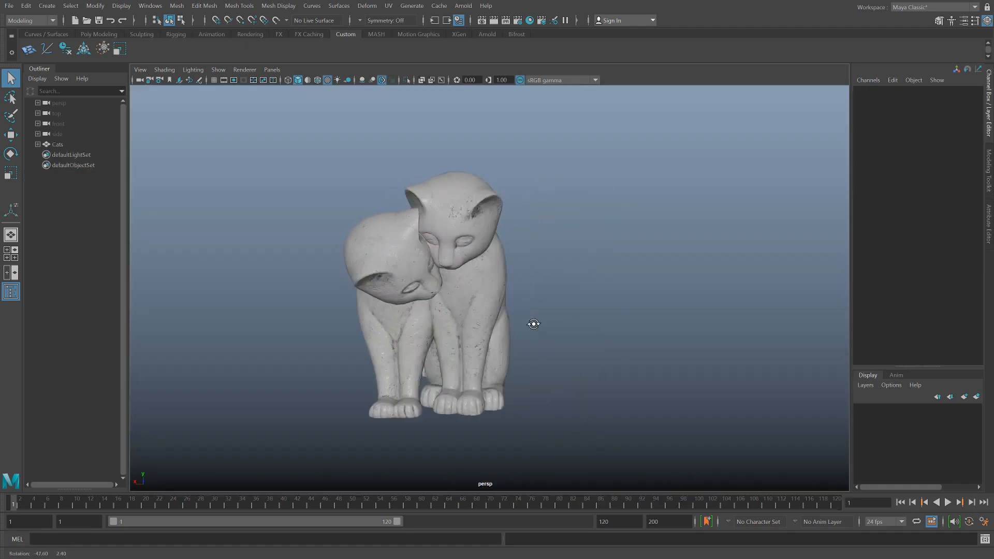
Minimize the browser showing the cats statuette page and open pl_chipOff beside the cats model in Maya.
alt+drag(533, 326, 492, 320)
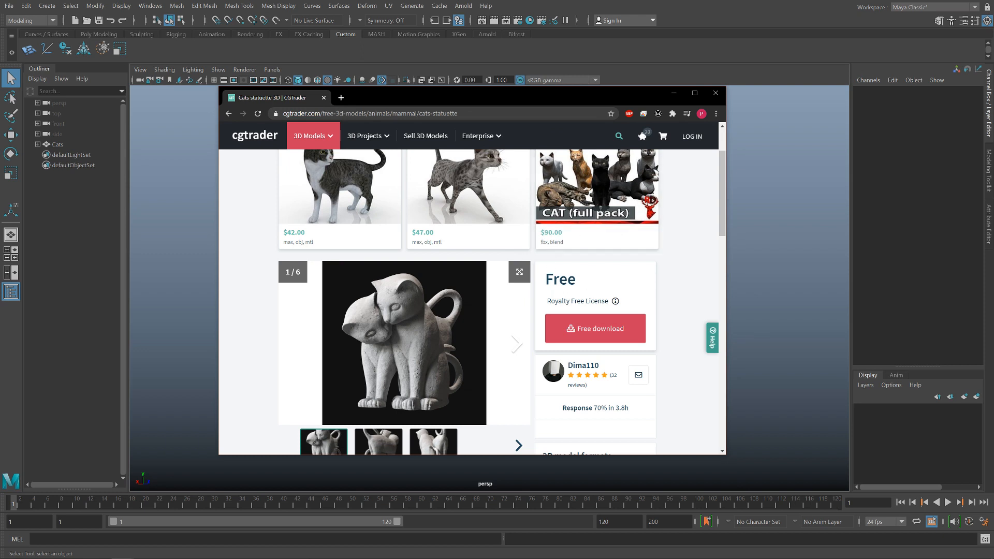
click(679, 94)
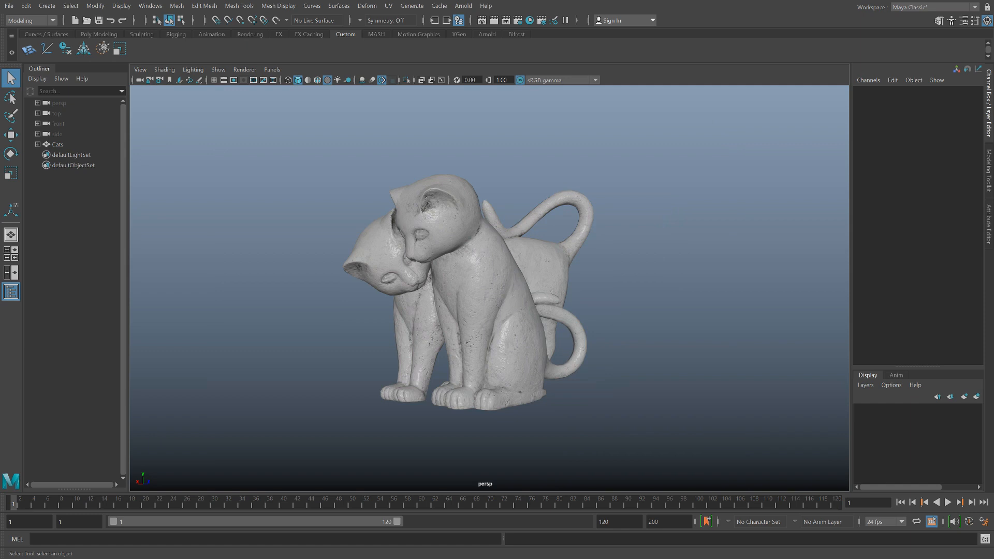
click(29, 49)
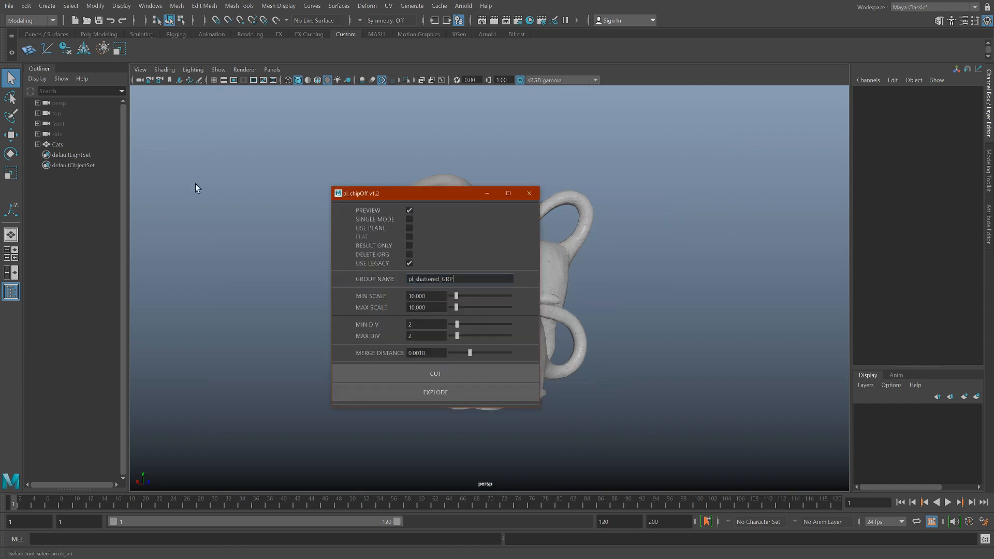
drag(405, 195, 149, 226)
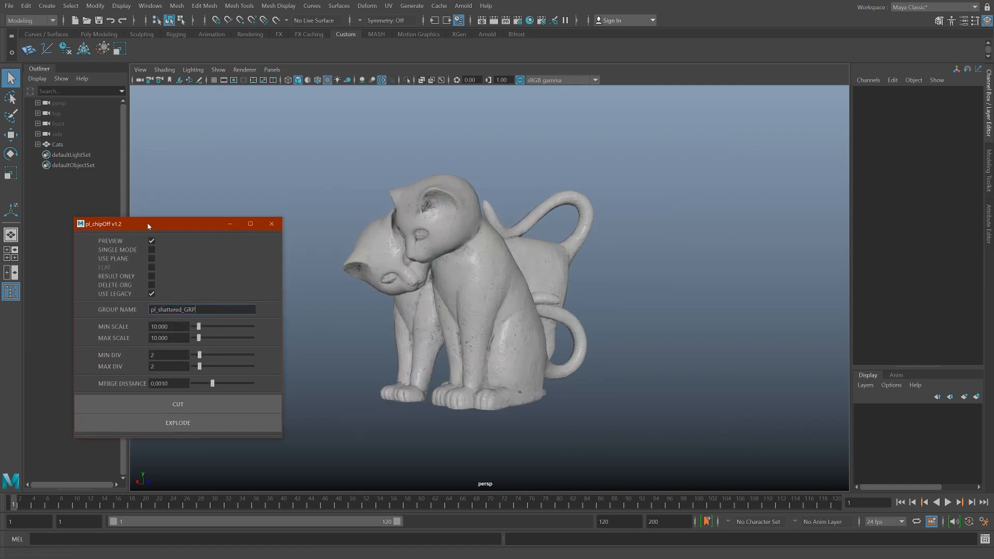
alt+middle_drag(495, 319, 504, 315)
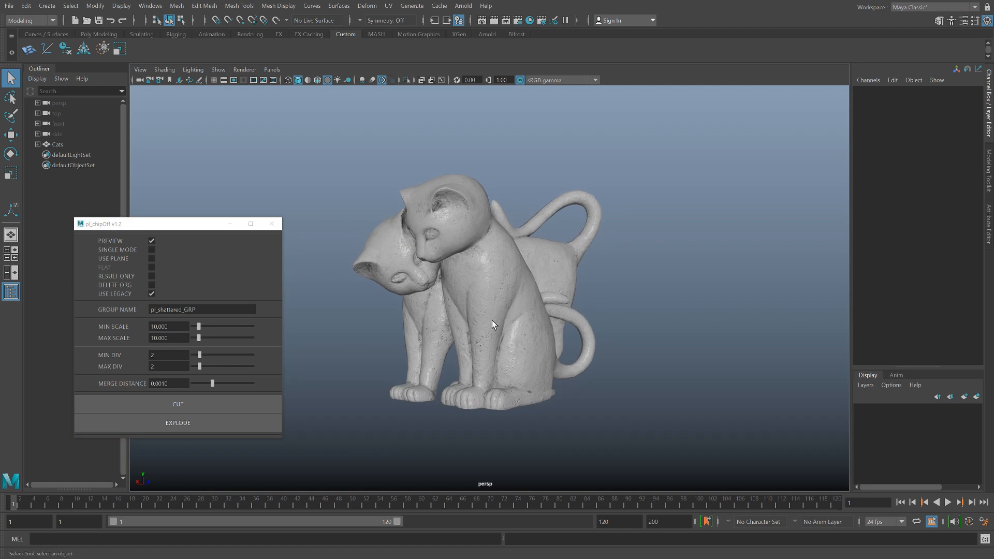
Smooth the cats statue mesh and set the smoothing Divisions to 1.
click(482, 274)
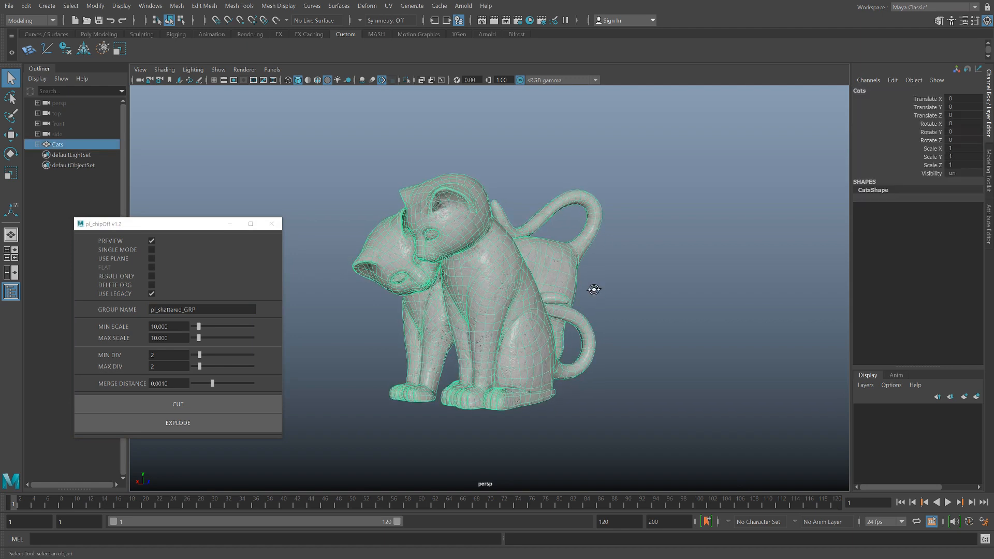
alt+drag(592, 288, 594, 290)
click(177, 6)
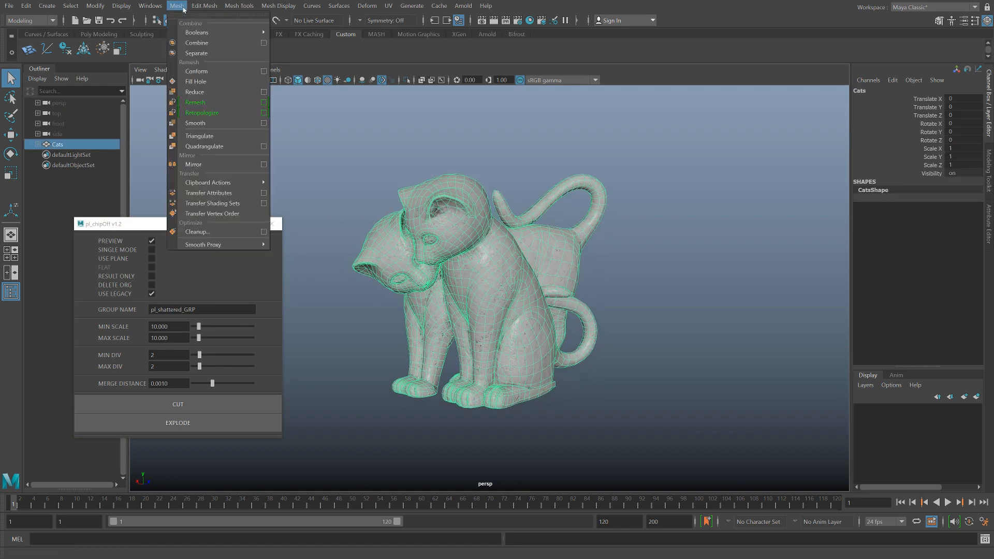
click(213, 123)
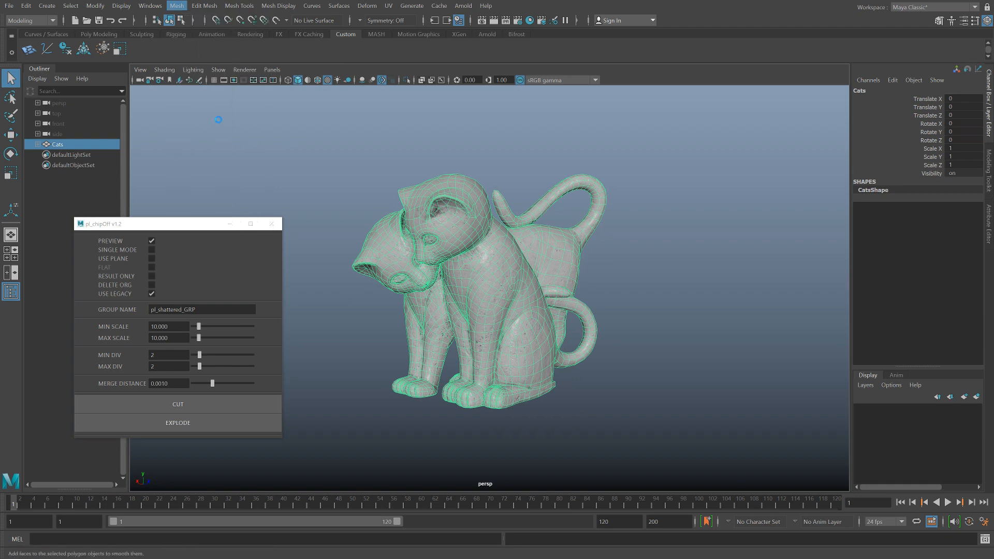
click(731, 300)
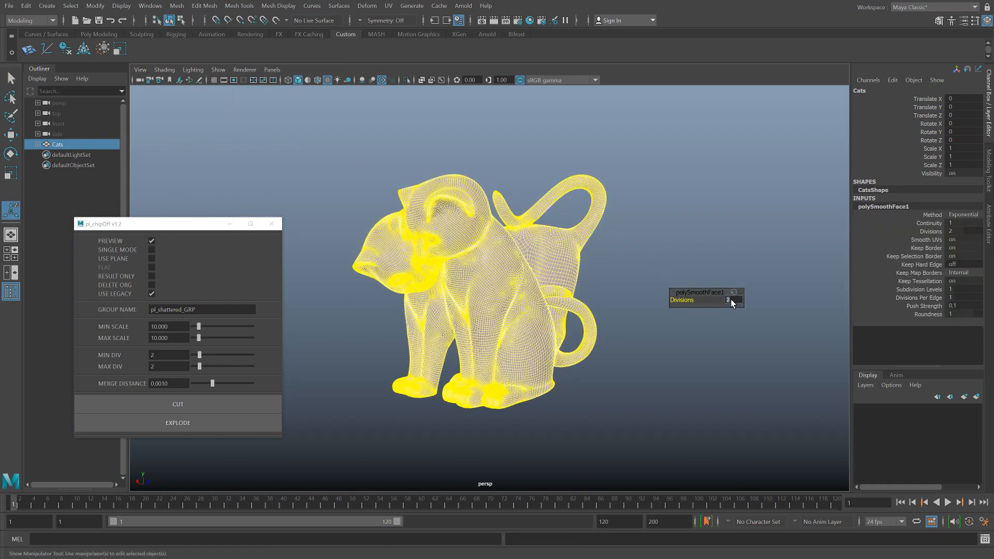
text(1)
key(Return)
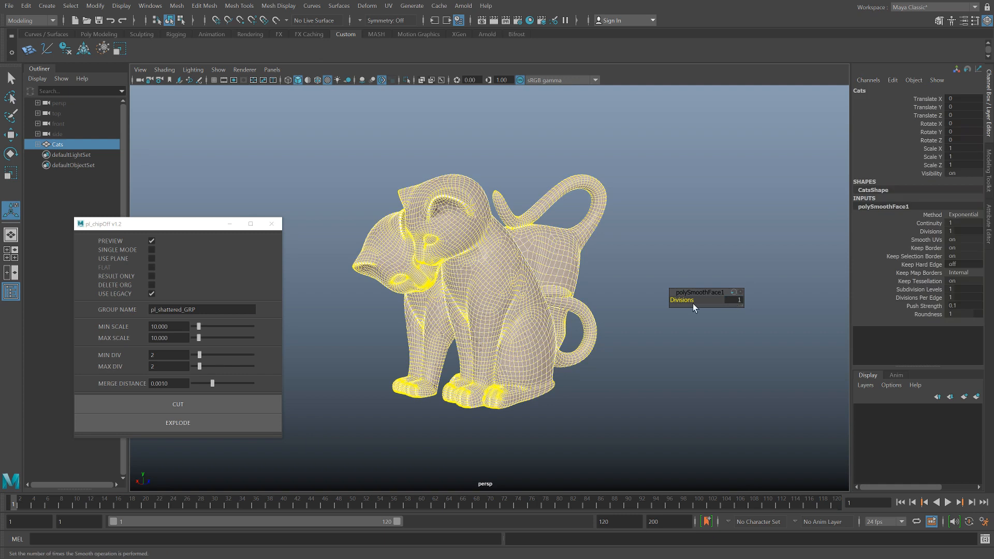
alt+drag(551, 328, 499, 306)
alt+middle_drag(471, 262, 469, 274)
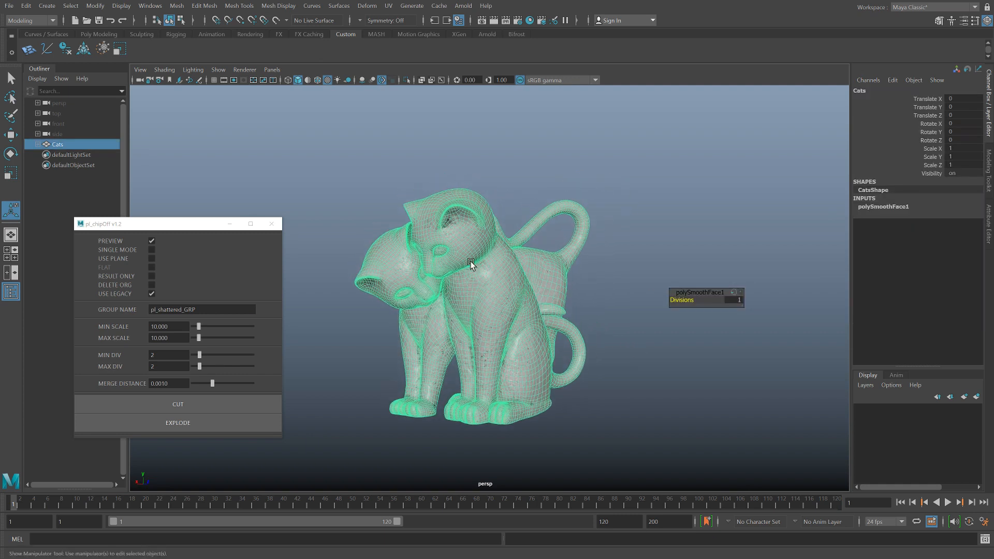
key(q)
Enable Single Mode, Use Plane and Flat in pl_chipOff and disable Use Legacy.
alt+drag(514, 278, 478, 307)
alt+middle_drag(477, 303, 454, 297)
click(151, 250)
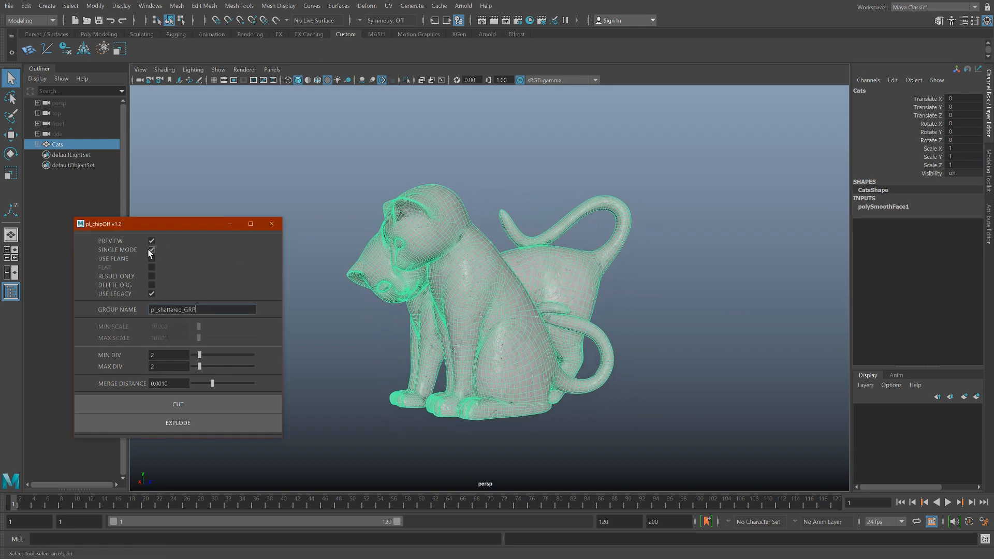
click(151, 293)
alt+middle_drag(479, 378, 470, 374)
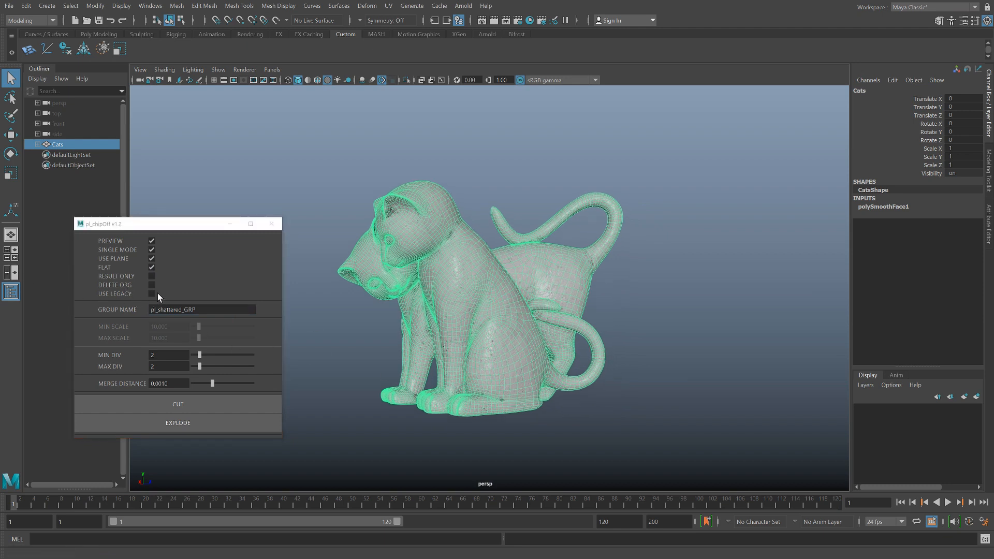
mouse_move(473, 309)
alt+mouse_down()
mouse_move(490, 317)
mouse_move(470, 320)
alt+mouse_up()
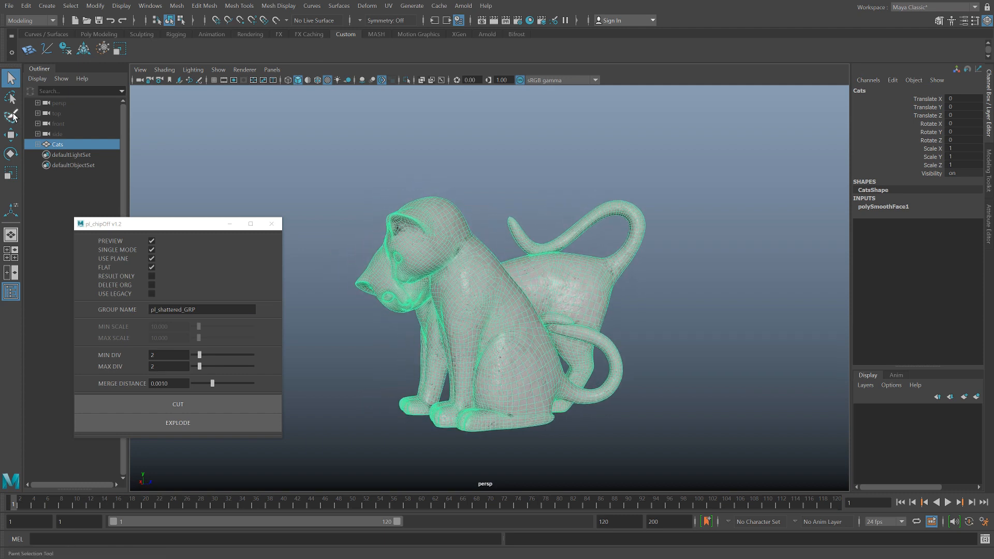
Lasso-select the vertices of both cats' heads and generate a preview cutter plane from them with pl_chipOff.
click(11, 97)
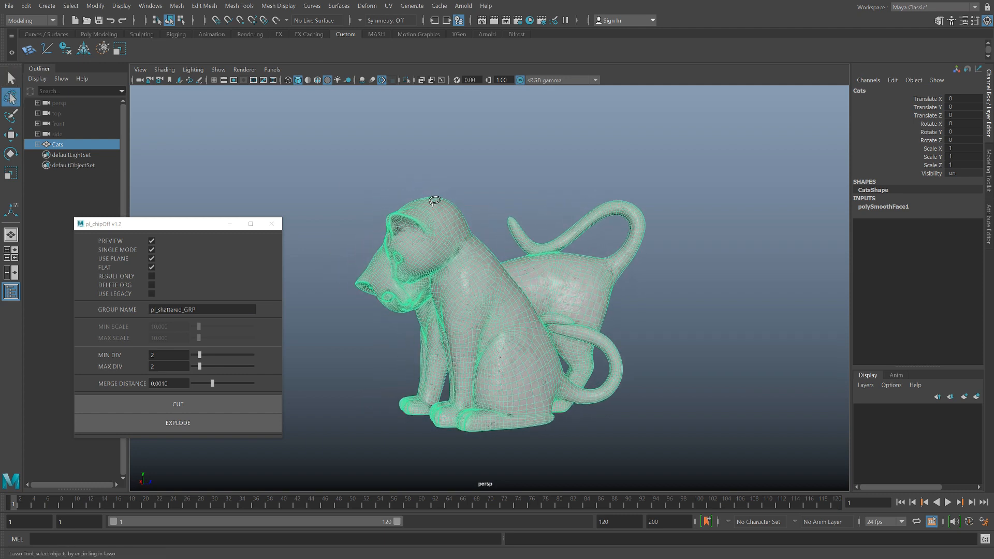
key(q)
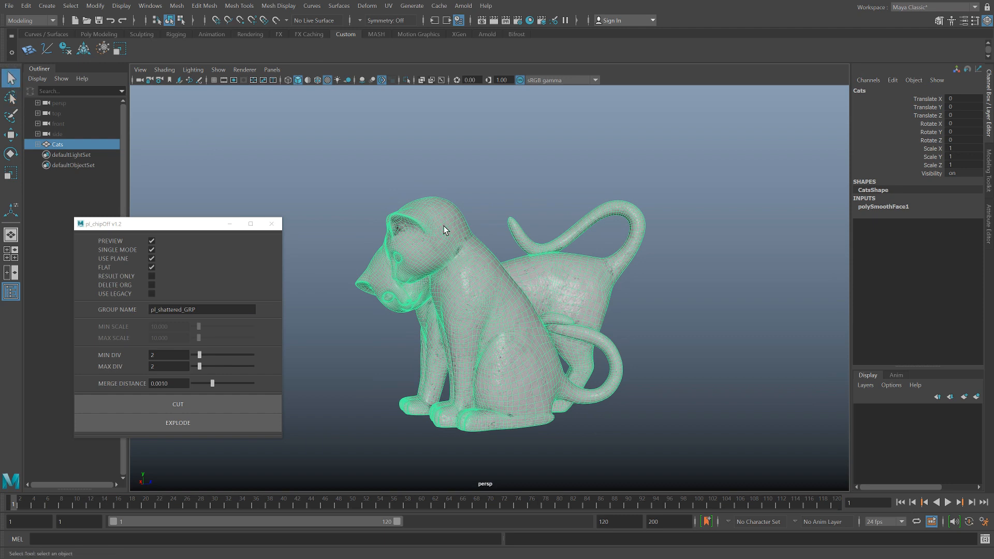
right_drag(446, 224, 371, 220)
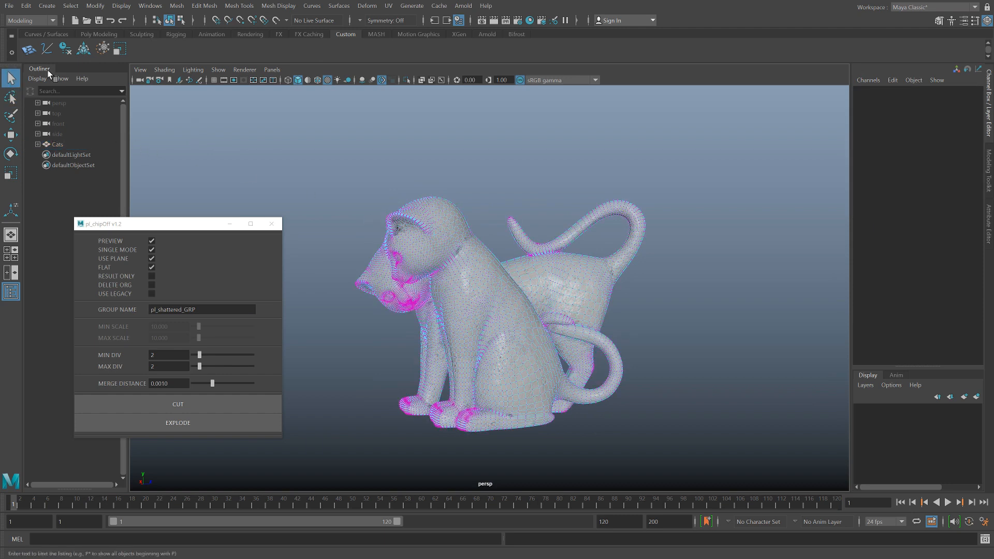
click(11, 97)
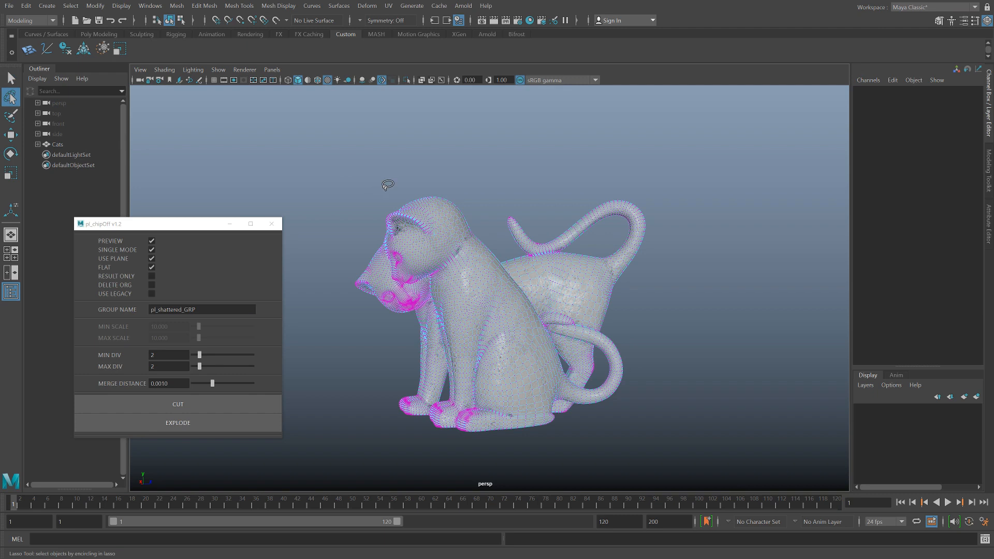
mouse_move(385, 189)
mouse_down()
mouse_move(325, 277)
mouse_move(402, 318)
mouse_up()
drag(495, 212, 491, 209)
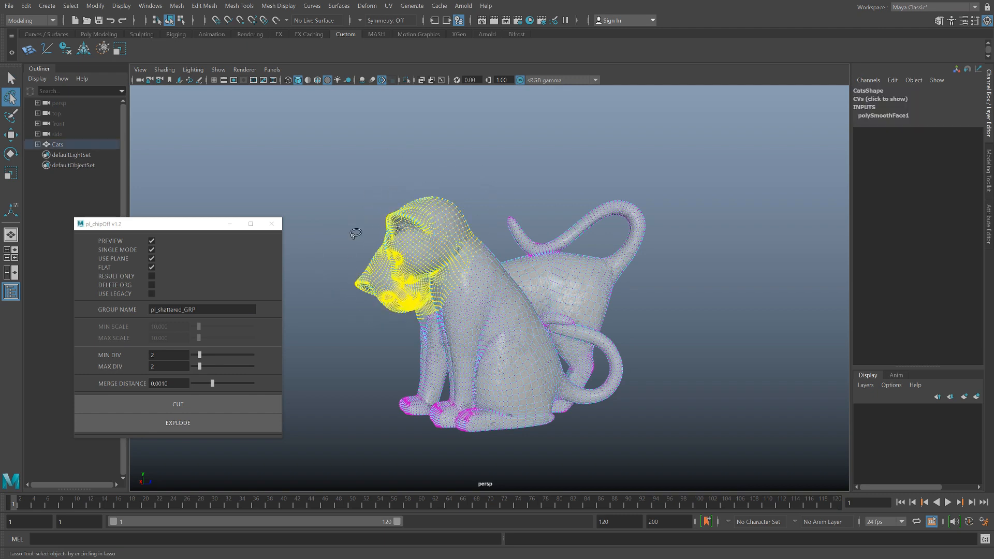
click(213, 402)
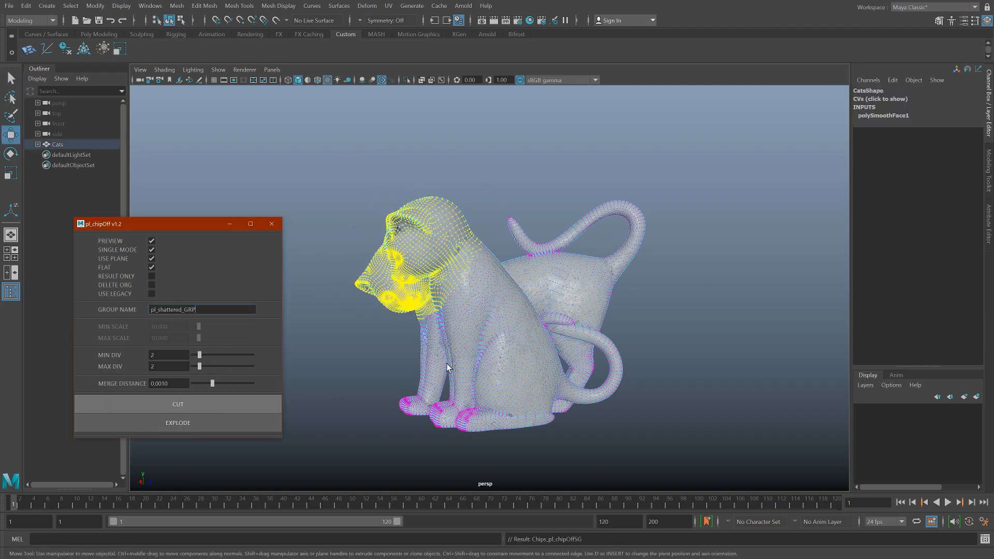
scroll(479, 346, down, 3)
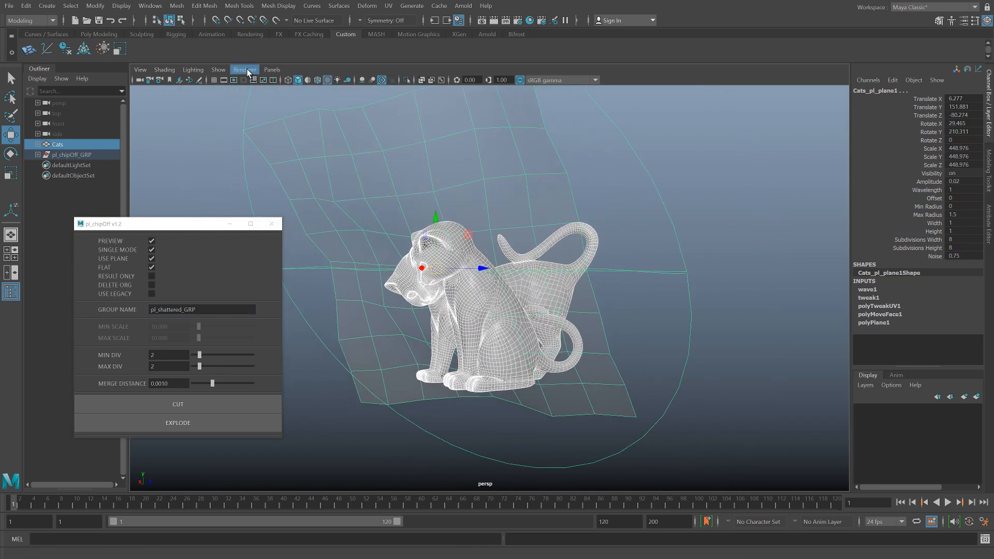
Hide all object types in the viewport except polygons so the cutter's curves are not drawn.
click(223, 70)
click(228, 112)
click(218, 69)
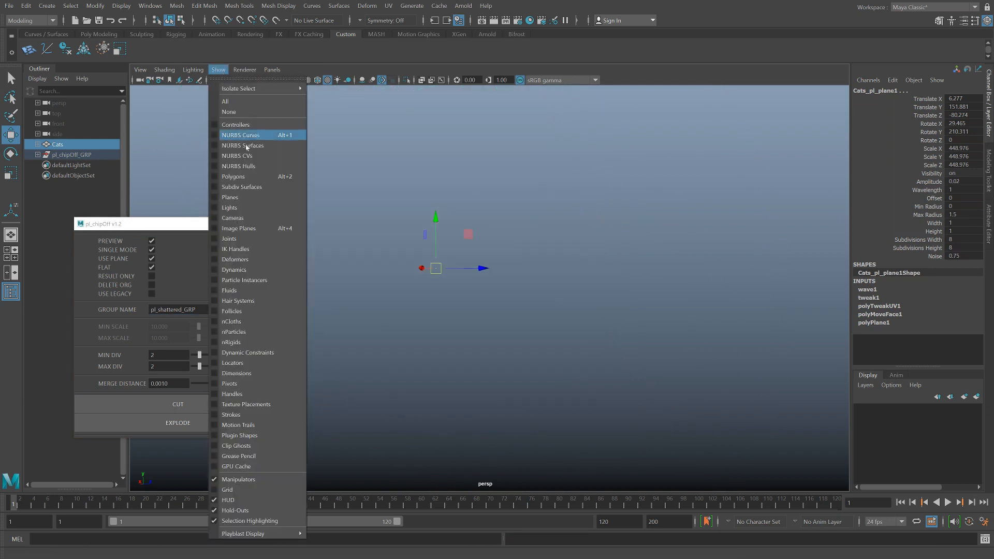
click(251, 176)
alt+drag(519, 279, 462, 192)
key(q)
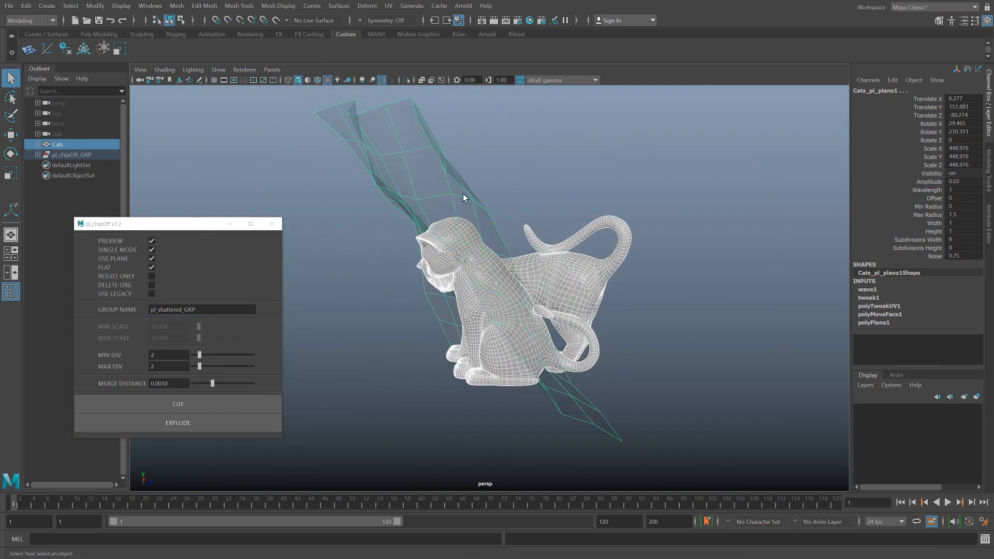
Select the cutter plane and rotate it to about 145.9, 184.2 and -28.0 so it crosses both cats' necks.
click(483, 222)
key(e)
alt+drag(484, 225, 492, 220)
drag(489, 212, 456, 197)
drag(455, 214, 470, 326)
key(w)
key(e)
drag(504, 258, 568, 281)
key(w)
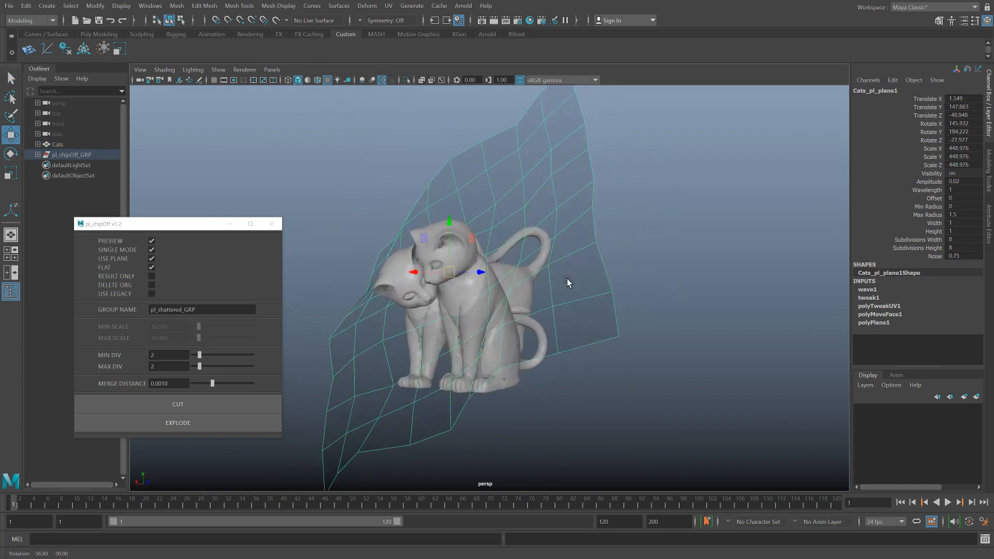
Scale the cutter plane down uniformly to about 218.4 and shift it slightly at the cats' necks.
key(r)
drag(455, 273, 175, 282)
key(w)
alt+drag(610, 301, 586, 310)
Set the cutter plane's Subdivisions Width and Height to 40 and its Noise to 0.187.
drag(962, 240, 961, 248)
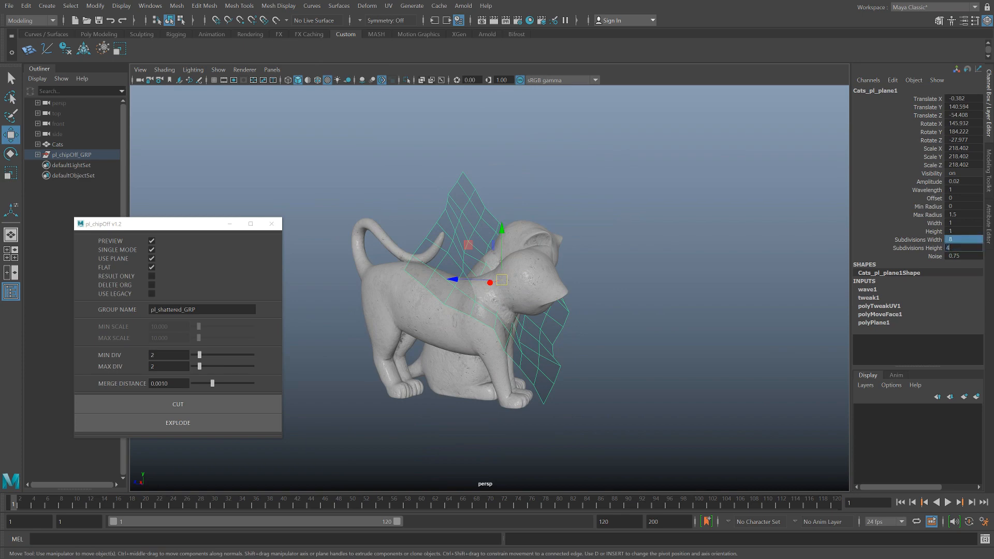
text(40)
key(Return)
click(937, 257)
middle_drag(648, 236, 616, 240)
alt+drag(616, 259, 543, 233)
Raise the cutter plane's Amplitude to 0.065 and move it up to about 145.3 in Translate Y.
click(935, 182)
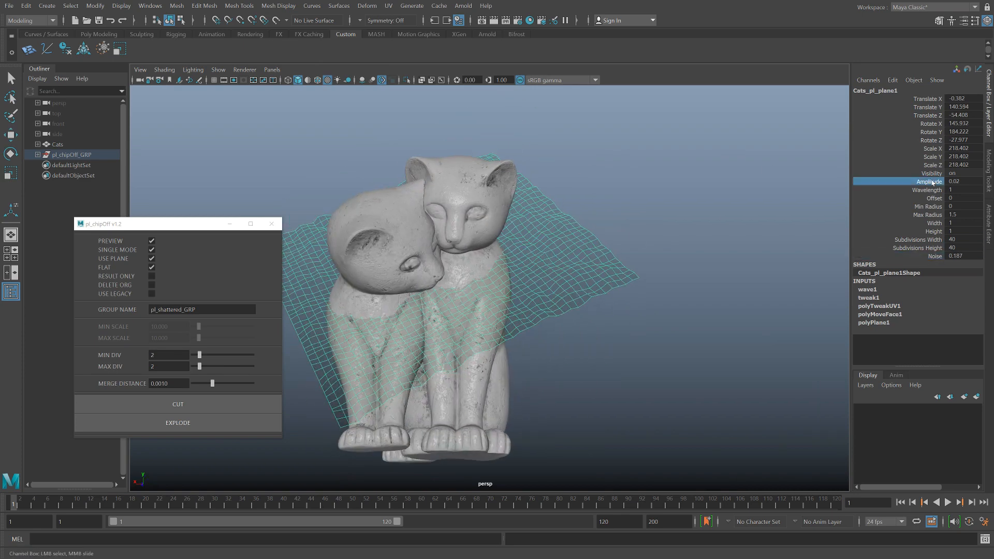
middle_drag(678, 184, 703, 182)
alt+drag(704, 182, 627, 212)
key(w)
drag(440, 273, 443, 264)
alt+drag(601, 262, 595, 282)
Select the cats statue together with the cutter plane and cut the statue.
key(q)
click(510, 296)
alt+drag(507, 297, 474, 305)
shift+click(372, 254)
click(184, 401)
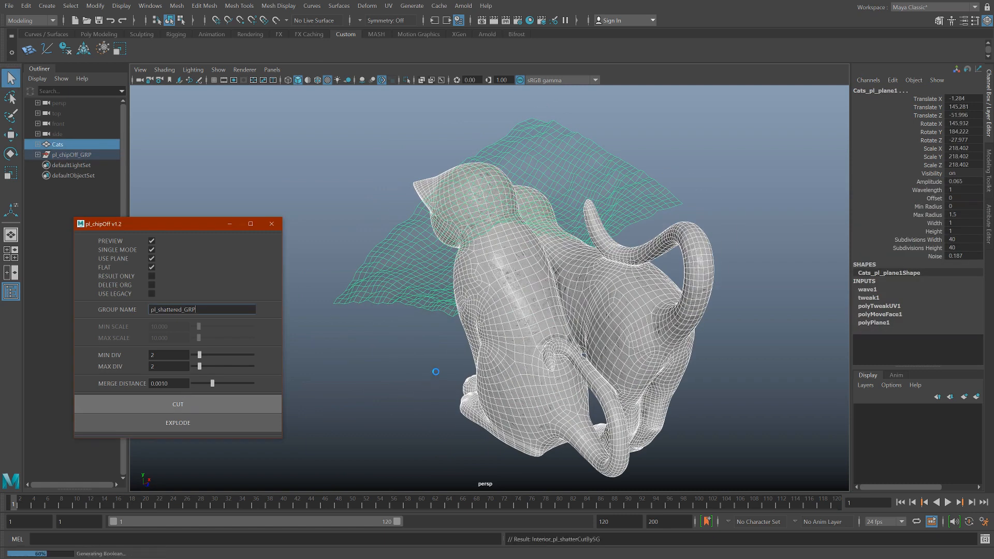
alt+drag(435, 372, 470, 370)
Explode the statue's chunks with an Offset of 2.25 and inspect the broken heads from several angles.
click(178, 423)
drag(262, 428, 306, 428)
alt+drag(456, 331, 551, 355)
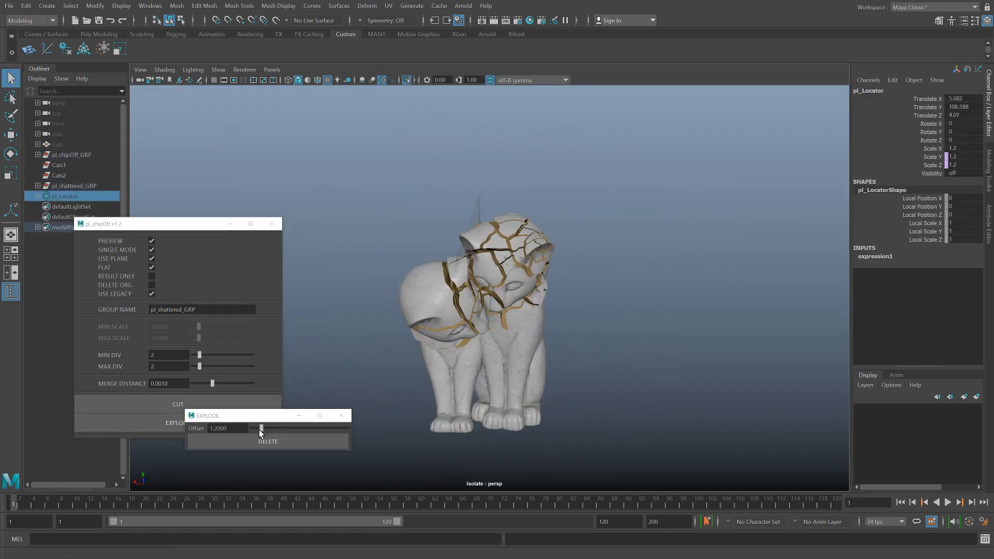
drag(262, 429, 312, 428)
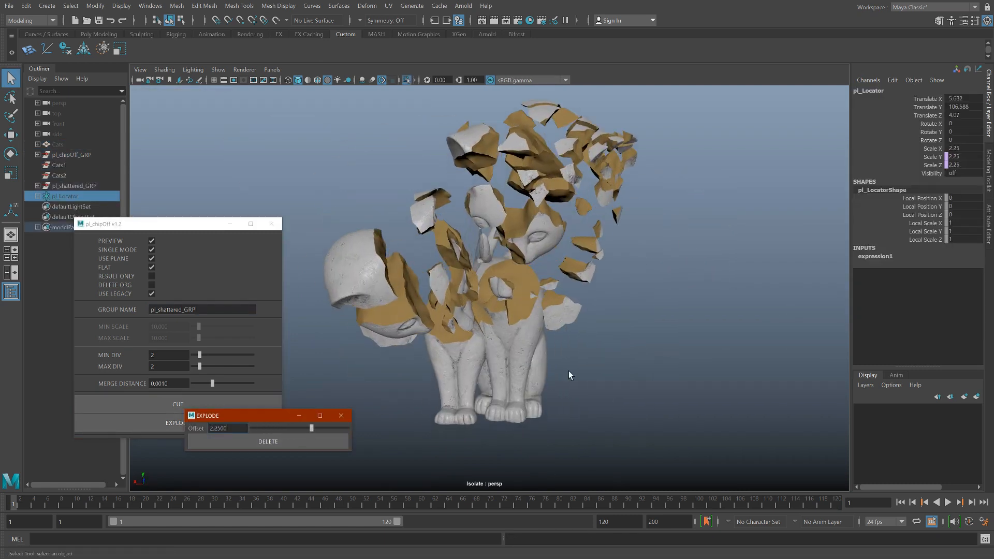
alt+drag(568, 370, 593, 349)
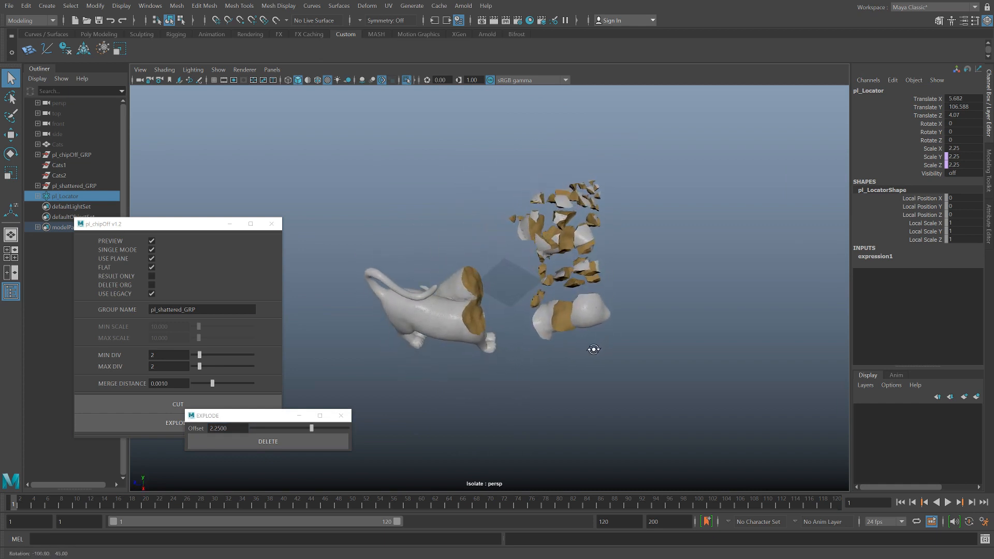
alt+middle_drag(556, 316, 501, 366)
alt+right_drag(501, 366, 546, 342)
alt+drag(548, 338, 489, 331)
alt+middle_drag(489, 331, 502, 342)
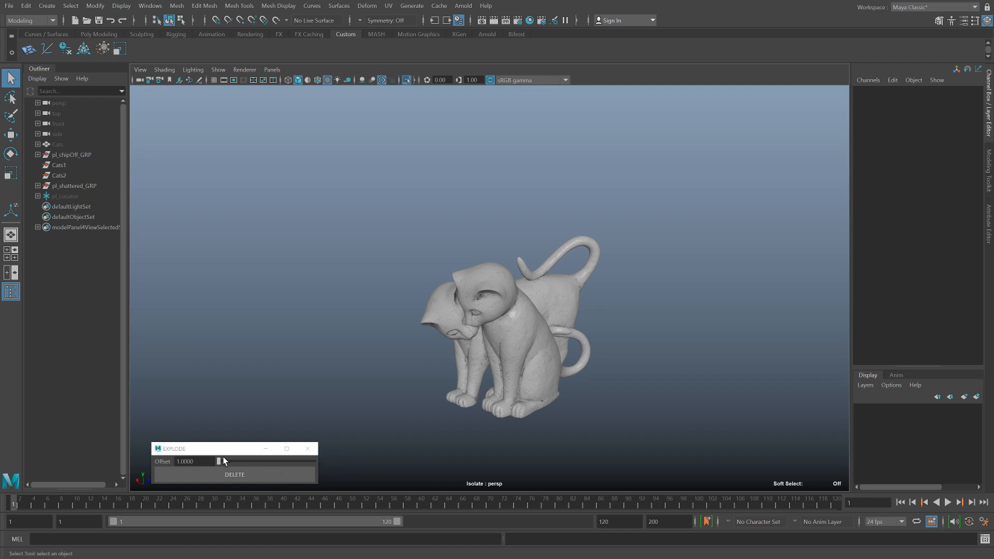
Set the statue's explode Offset to 1.0272 for hairline cracks and inspect the cracked heads.
mouse_move(220, 460)
mouse_down()
mouse_move(350, 464)
mouse_move(208, 455)
mouse_move(220, 463)
mouse_up()
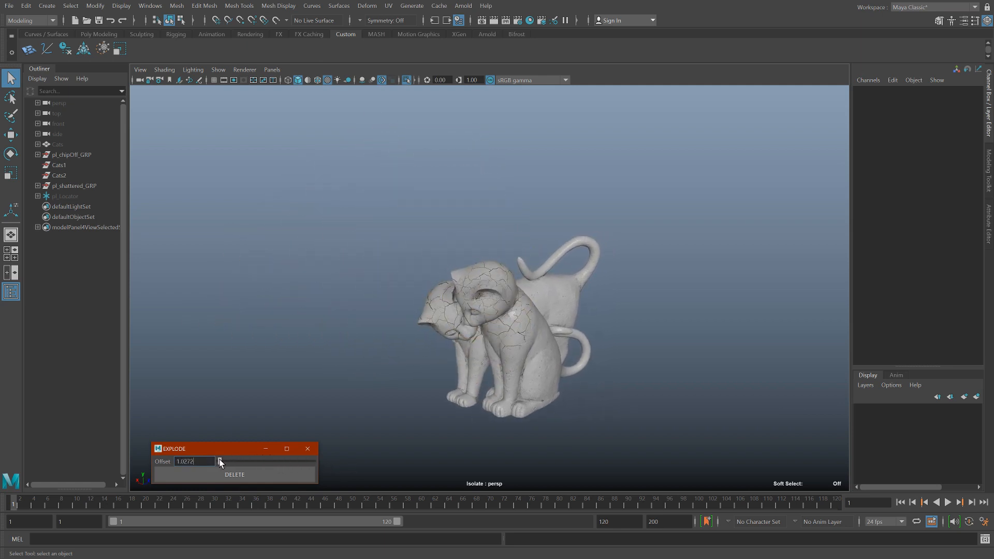
alt+drag(523, 336, 585, 342)
scroll(569, 341, up, 5)
drag(218, 460, 220, 459)
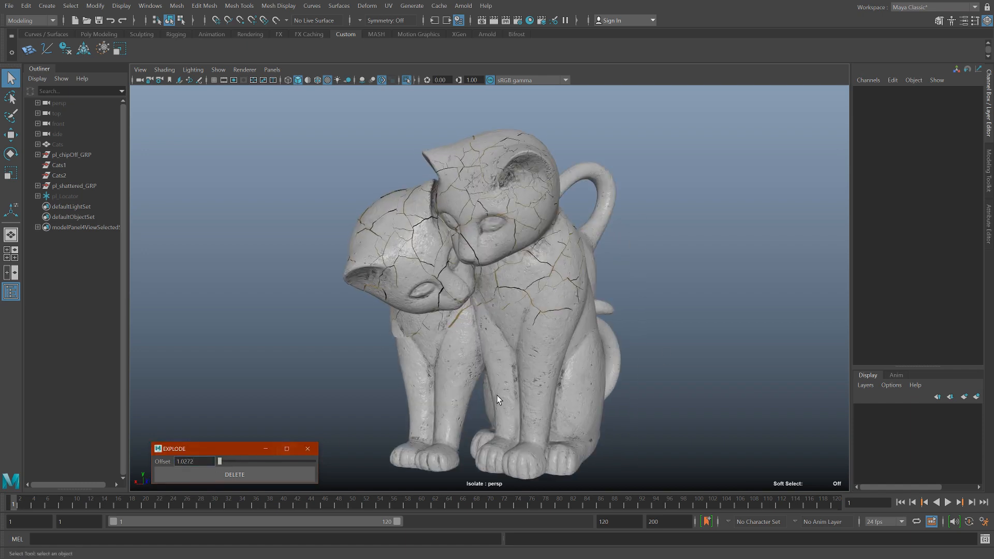
alt+drag(497, 394, 568, 326)
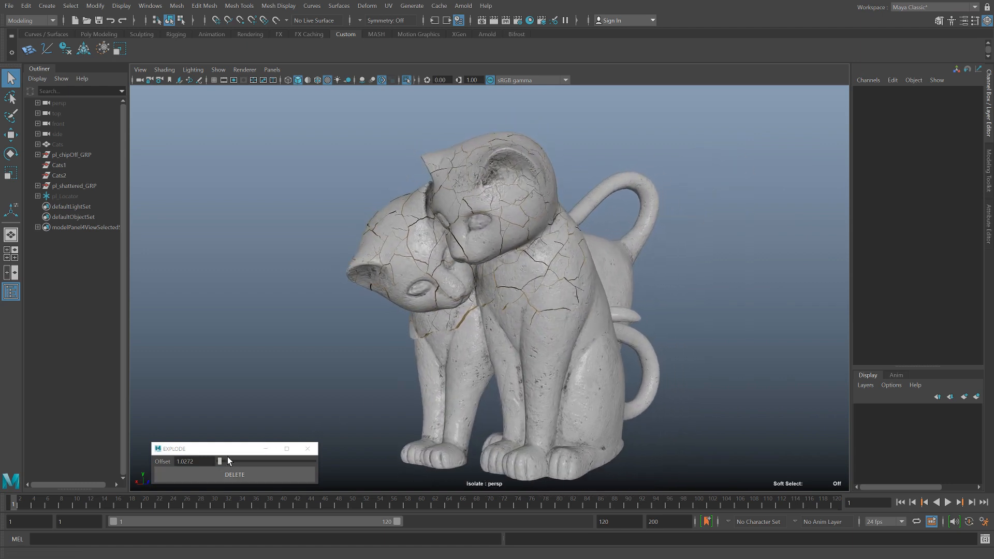
drag(221, 460, 219, 461)
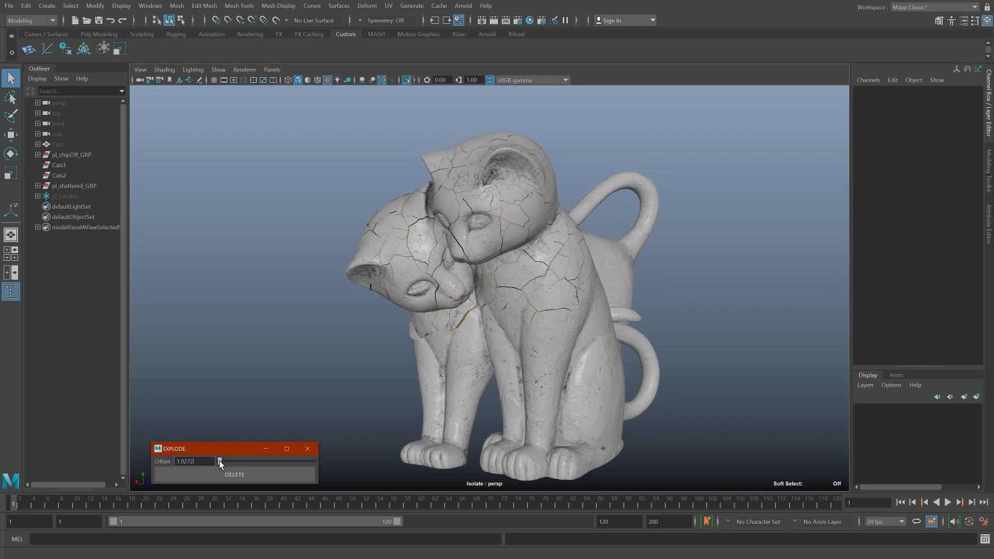
alt+drag(564, 330, 435, 309)
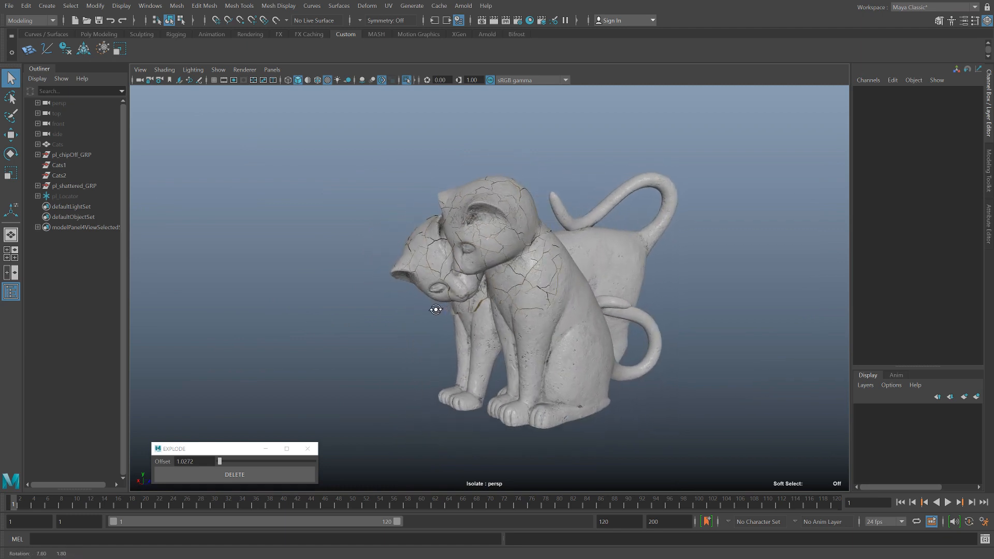
alt+right_drag(435, 309, 488, 319)
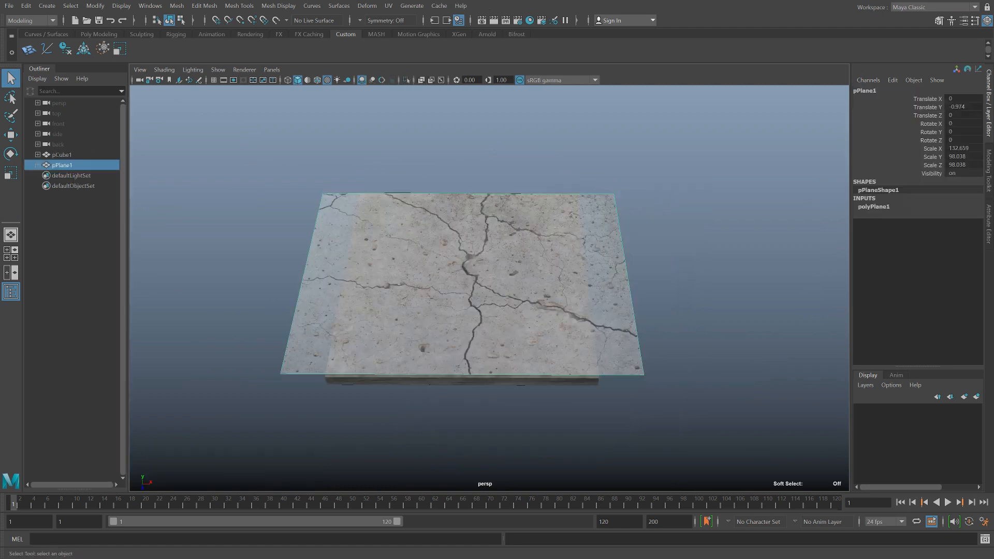
Hide the cracked-concrete image plane pPlane1 to inspect the slab pCube1, and show the plane again.
alt+drag(232, 383, 383, 272)
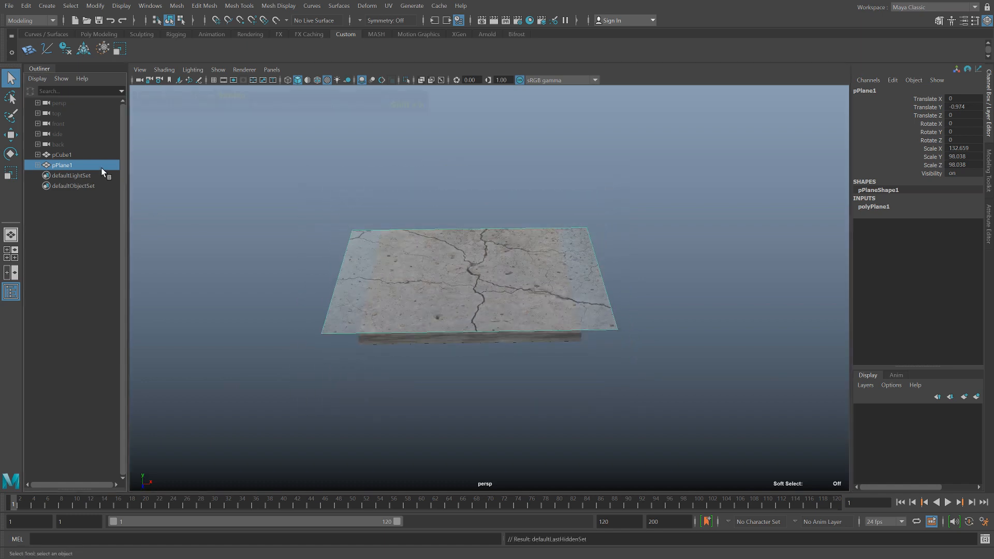
key(ctrl+h)
mouse_move(517, 259)
alt+mouse_down()
mouse_move(513, 275)
mouse_move(508, 235)
mouse_move(517, 270)
alt+mouse_up()
click(62, 165)
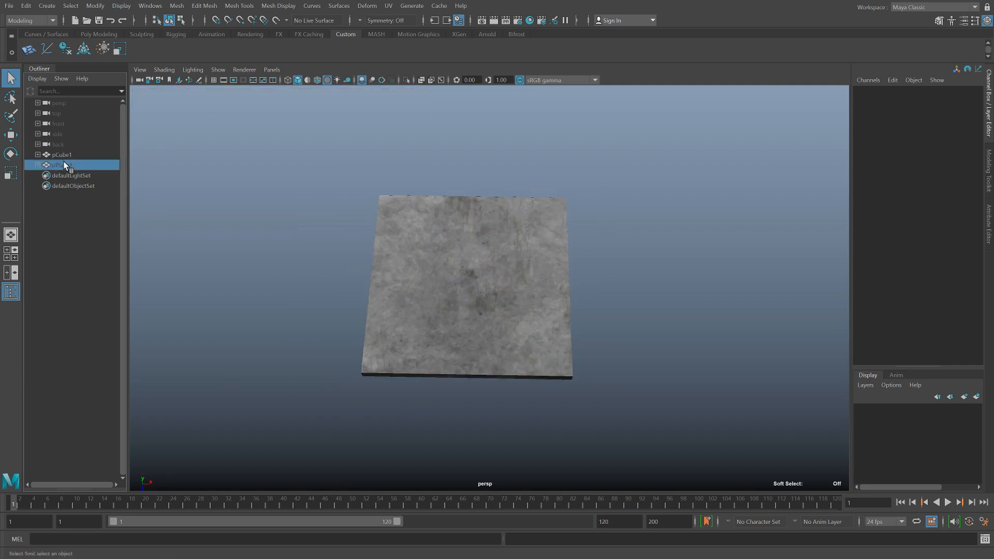
key(shift+h)
alt+drag(417, 238, 445, 269)
Switch to the top view of the cracked-concrete image and start the EP Curve Tool with a 1 Linear curve degree.
key(space)
drag(501, 304, 451, 302)
click(49, 7)
mouse_move(150, 84)
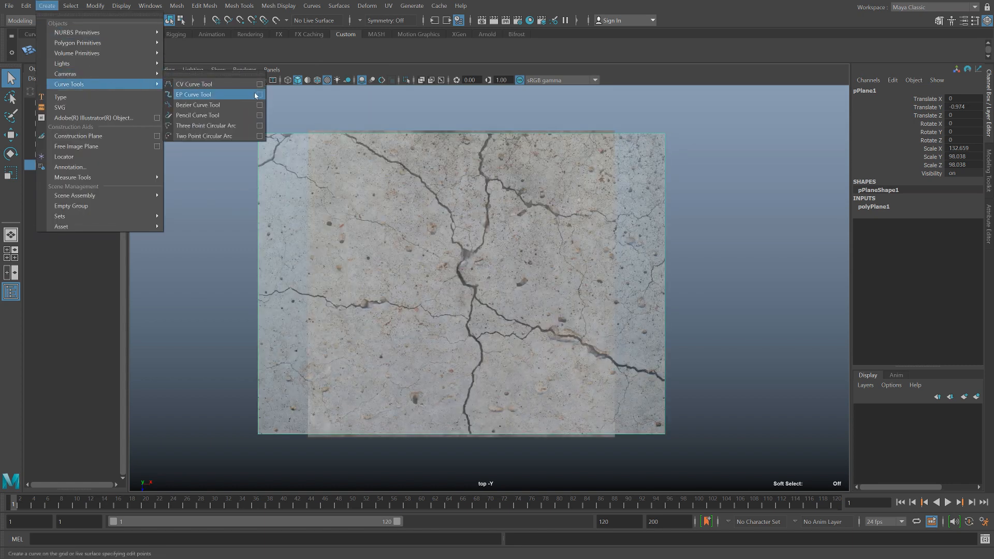
click(259, 95)
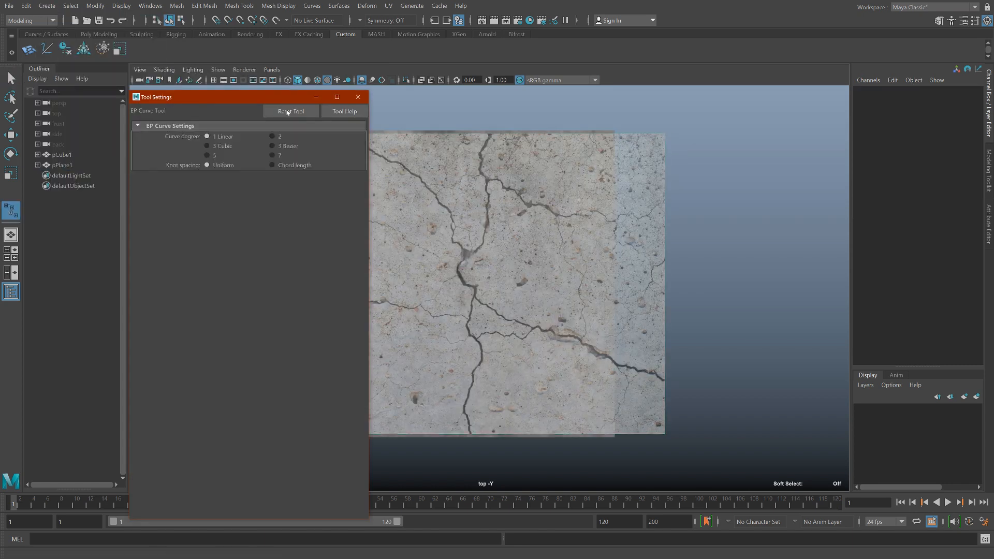
click(356, 100)
alt+middle_drag(393, 147, 365, 184)
scroll(379, 163, down, 1)
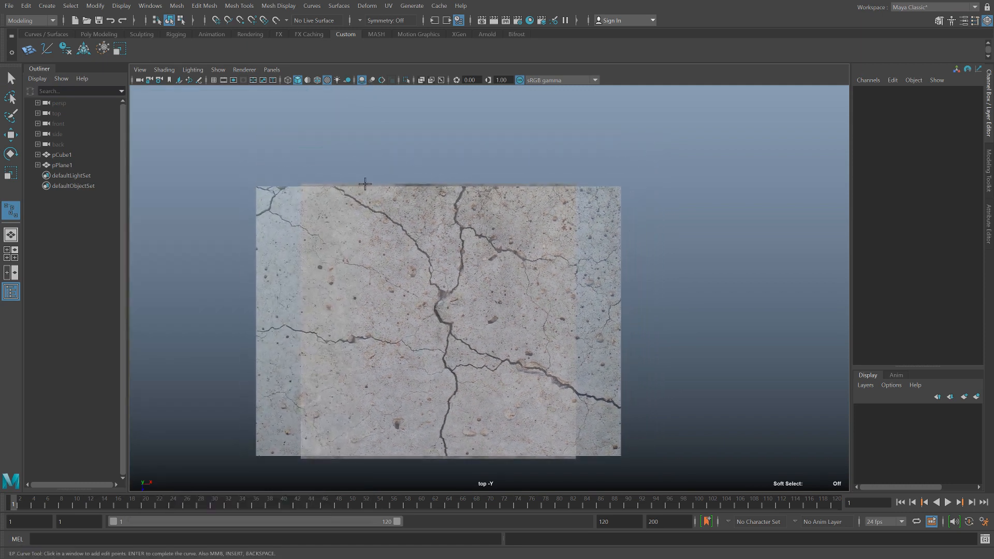
Trace the central vertical crack with a linear EP curve that starts above the slab and ends beyond its lower edge.
click(461, 160)
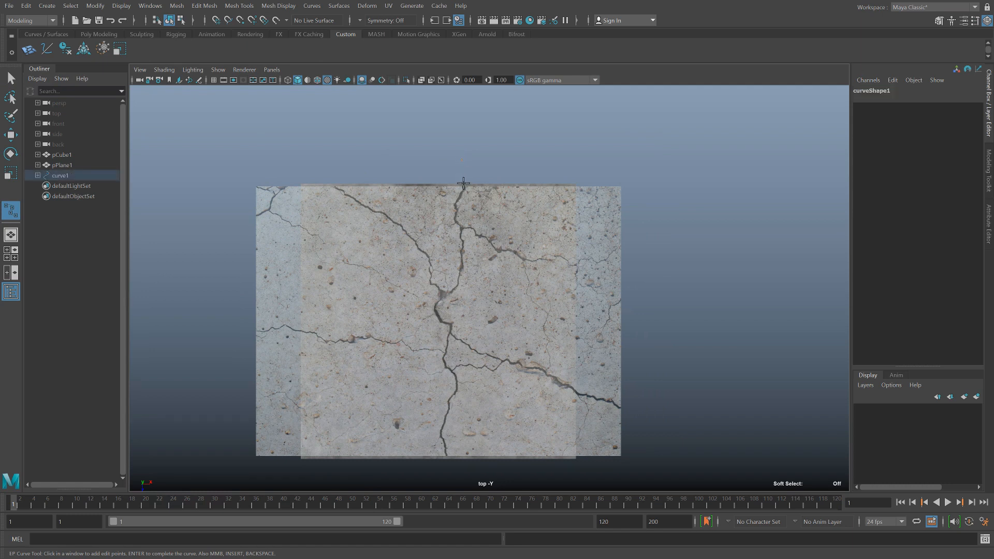
click(463, 183)
click(435, 308)
click(440, 321)
click(451, 325)
click(445, 353)
alt+middle_drag(445, 353, 444, 297)
scroll(445, 297, up, 1)
click(448, 316)
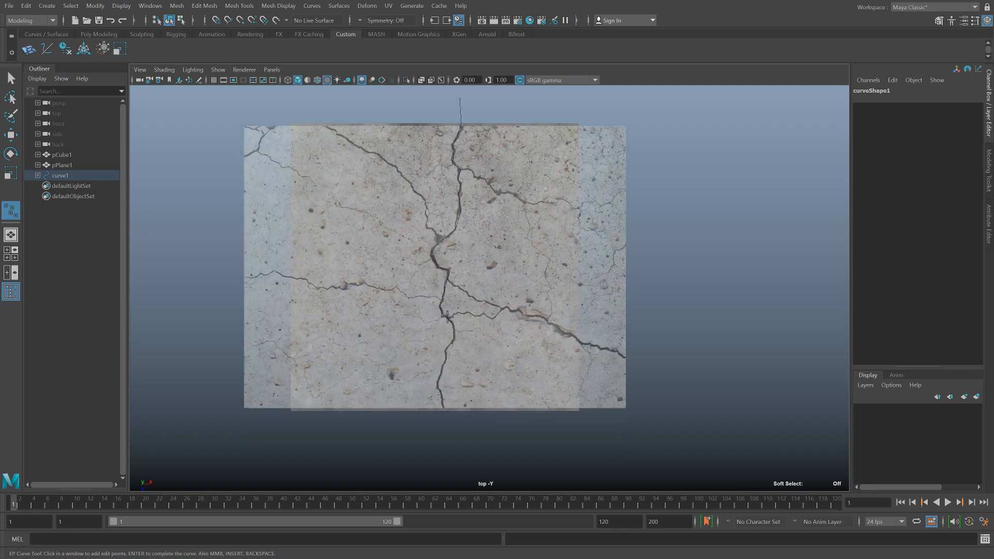
click(454, 338)
click(438, 388)
click(442, 439)
scroll(448, 346, down, 1)
key(Return)
Trace the upper-left diagonal crack with a second EP curve from outside the slab to the central crack.
key(g)
alt+middle_drag(448, 345, 445, 383)
scroll(362, 207, up, 1)
click(349, 142)
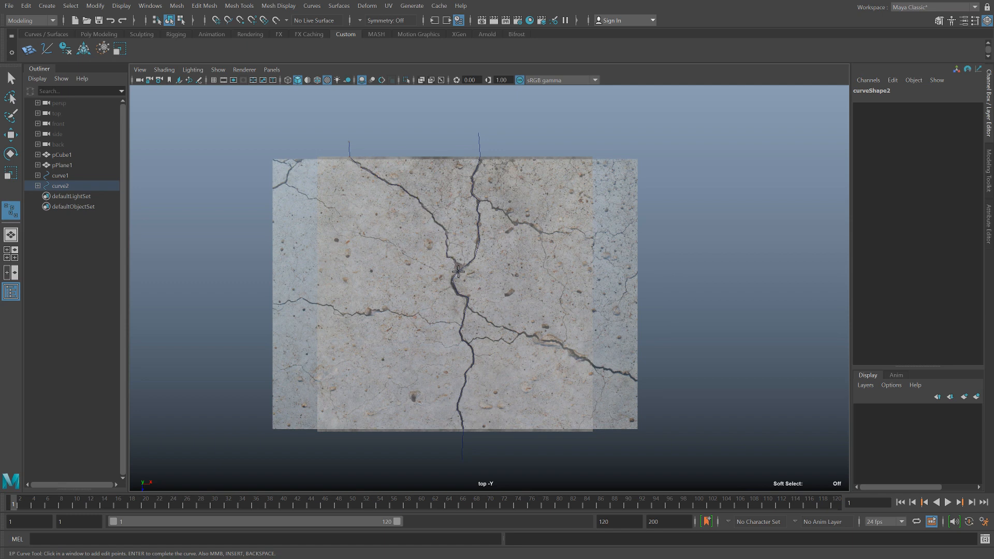
key(Return)
key(q)
Return to the perspective view and hide the cracked-concrete image plane pPlane1.
scroll(458, 296, down, 1)
alt+middle_drag(473, 317, 461, 299)
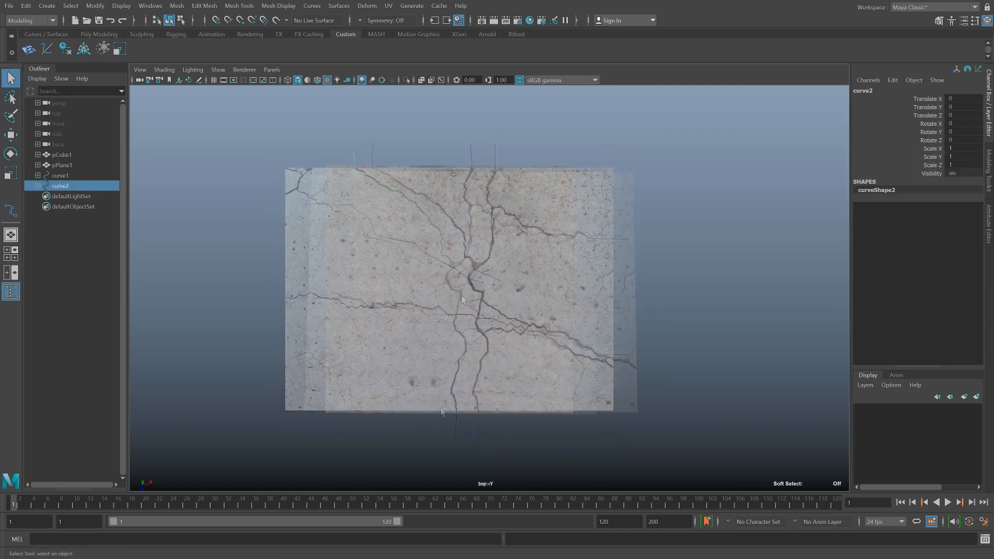
alt+drag(468, 266, 533, 352)
click(105, 165)
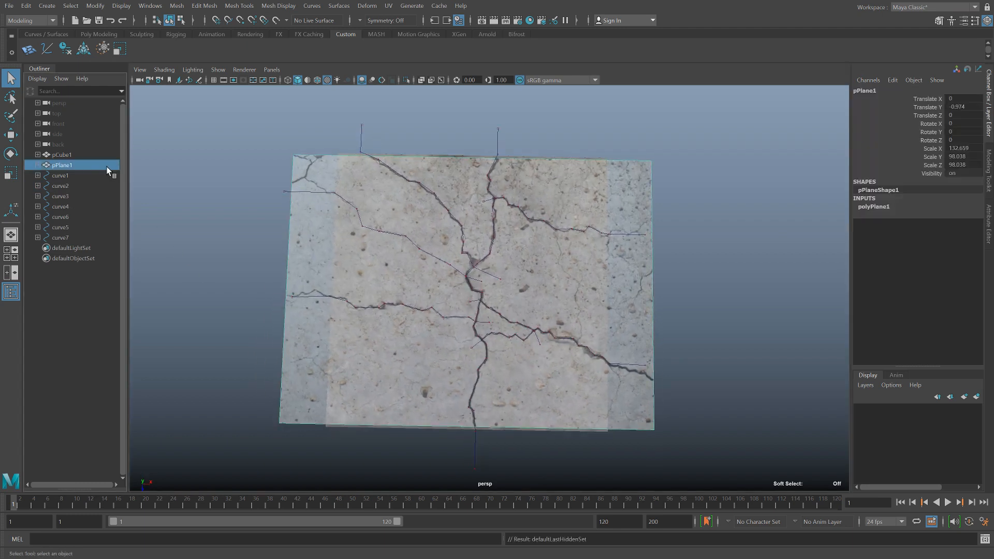
key(ctrl+h)
Group all seven crack curves, curve1 through curve7, and rename the group loResCurves.
click(91, 178)
shift+click(81, 235)
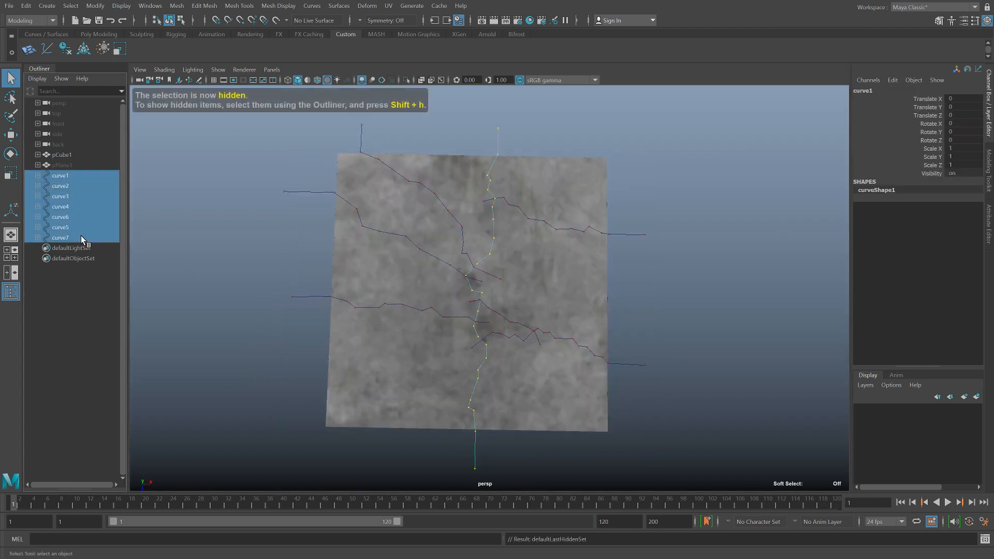
key(ctrl+g)
double_click(79, 176)
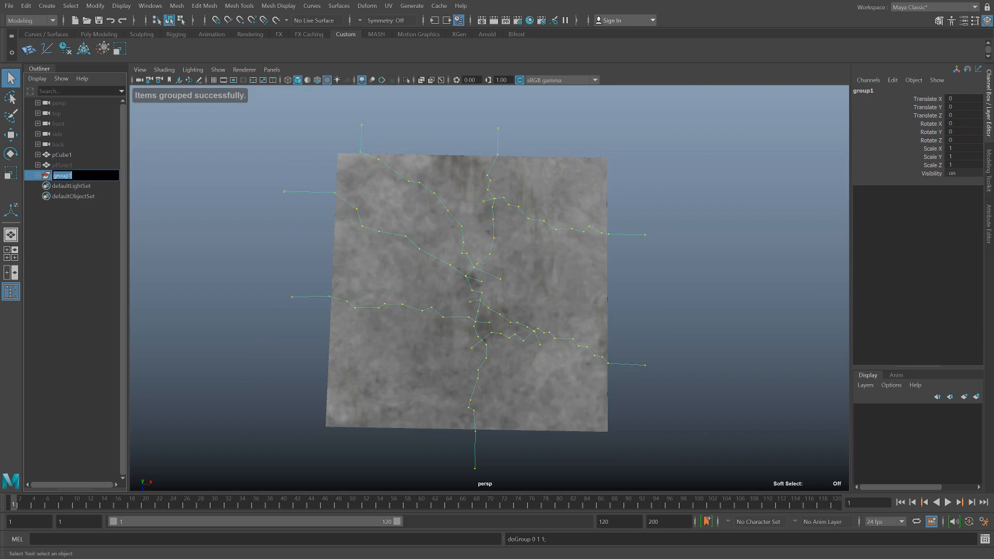
text(loResCurves)
key(Return)
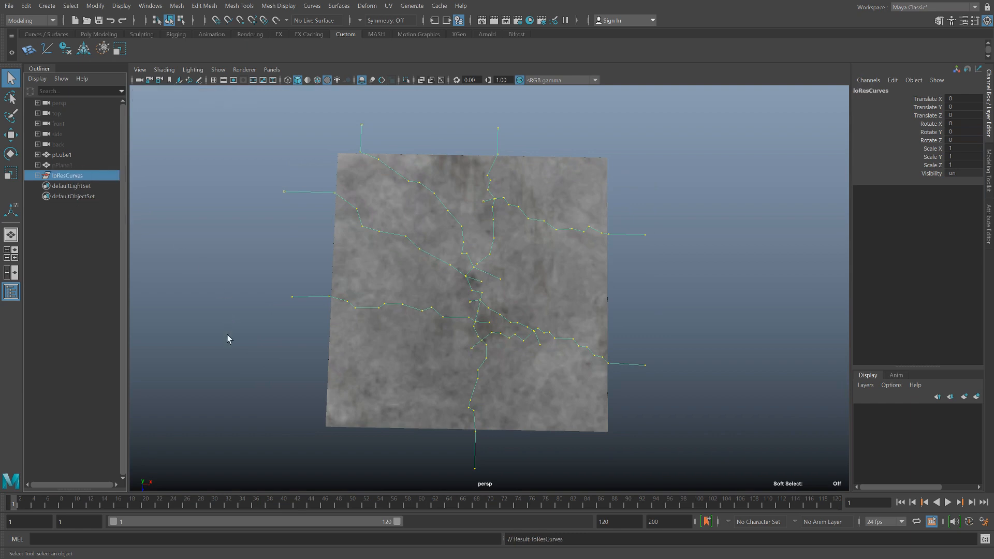
Launch the pl_shatterByCurve script with a MEL command and move its window clear of the slab.
alt+middle_drag(317, 381, 315, 379)
click(207, 539)
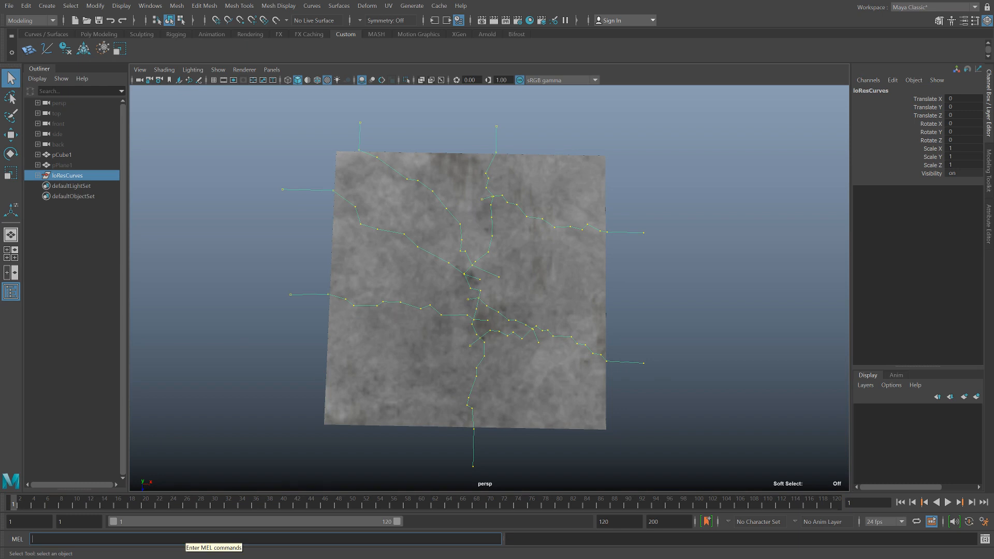
text(pl_shatterByCurve)
key(Return)
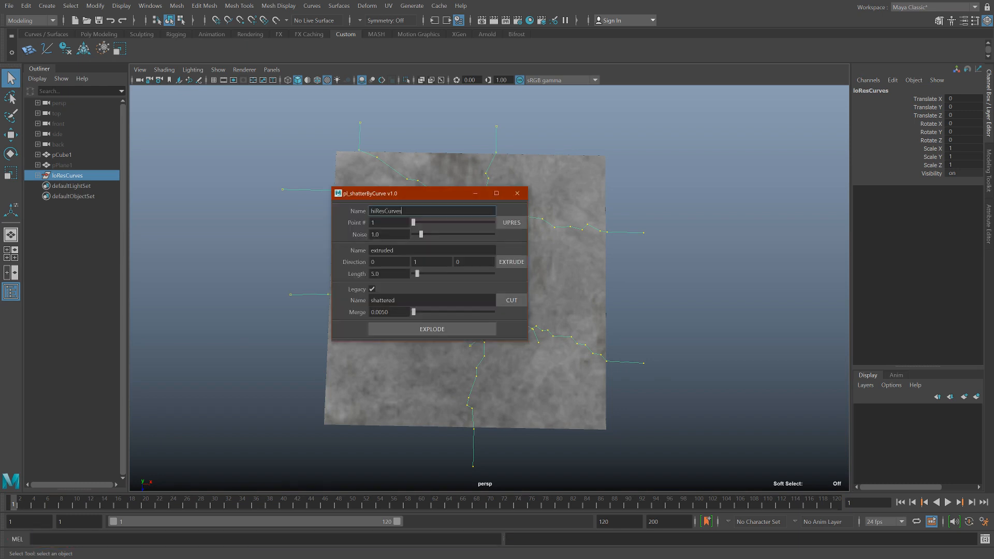
drag(474, 194, 176, 248)
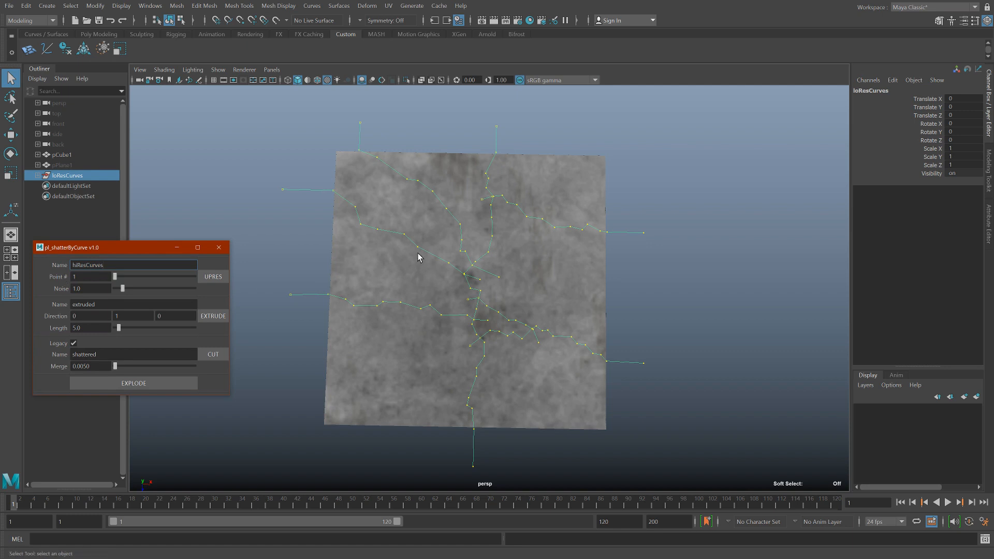
Upres the loResCurves group into hiResCurves with Point # 3 and Noise 1.5.
drag(115, 276, 131, 278)
double_click(77, 289)
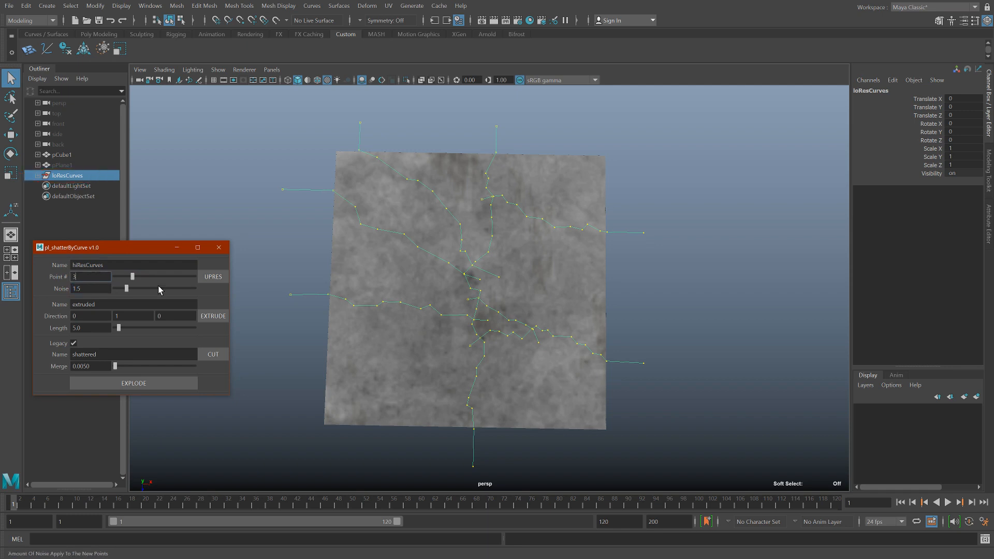
click(213, 276)
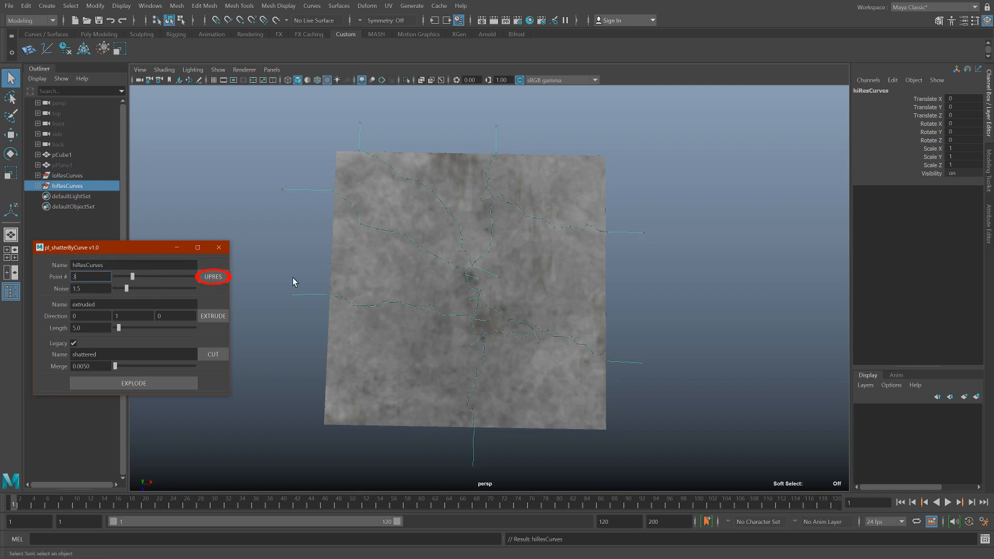
Inspect the upresed curves on the slab, hide the loResCurves group and select hiResCurves.
scroll(541, 273, up, 3)
scroll(540, 274, up, 3)
scroll(460, 280, down, 7)
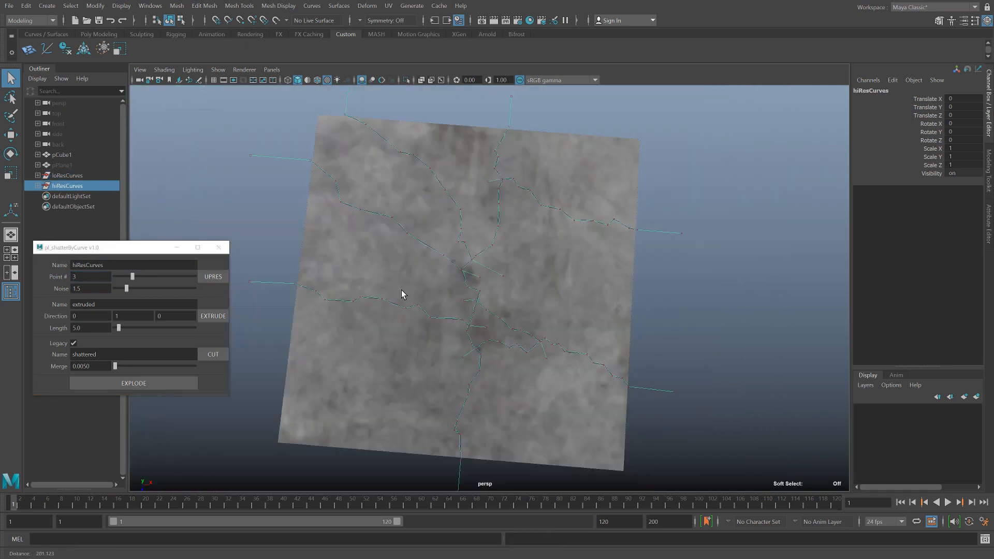
mouse_move(455, 295)
alt+middle_down()
mouse_move(450, 267)
mouse_move(455, 295)
alt+middle_up()
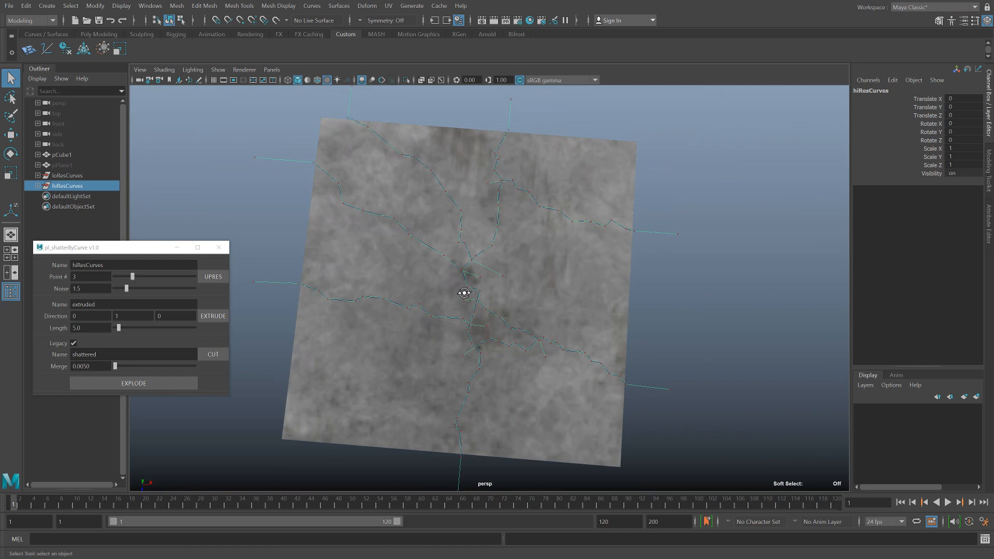
alt+drag(464, 293, 445, 269)
click(82, 176)
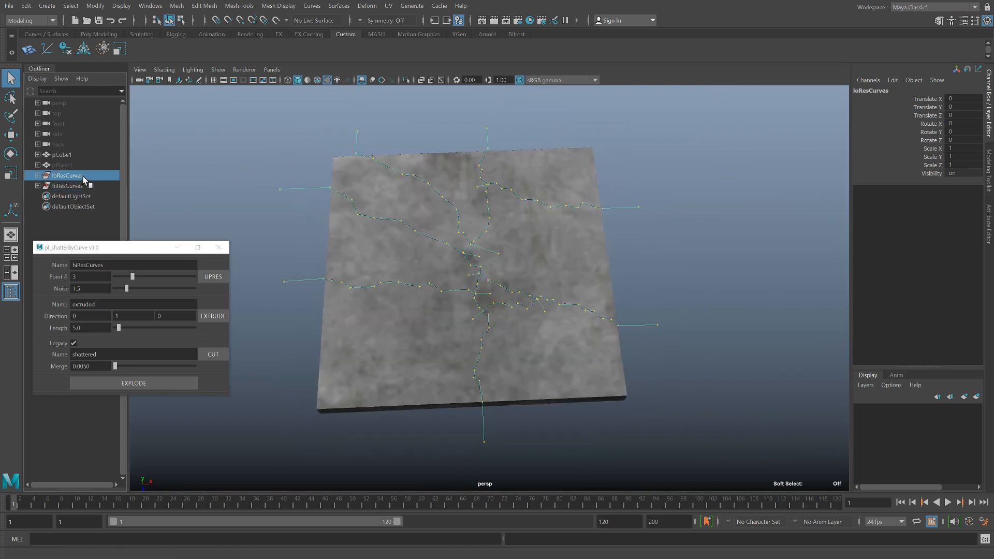
key(ctrl+h)
click(96, 185)
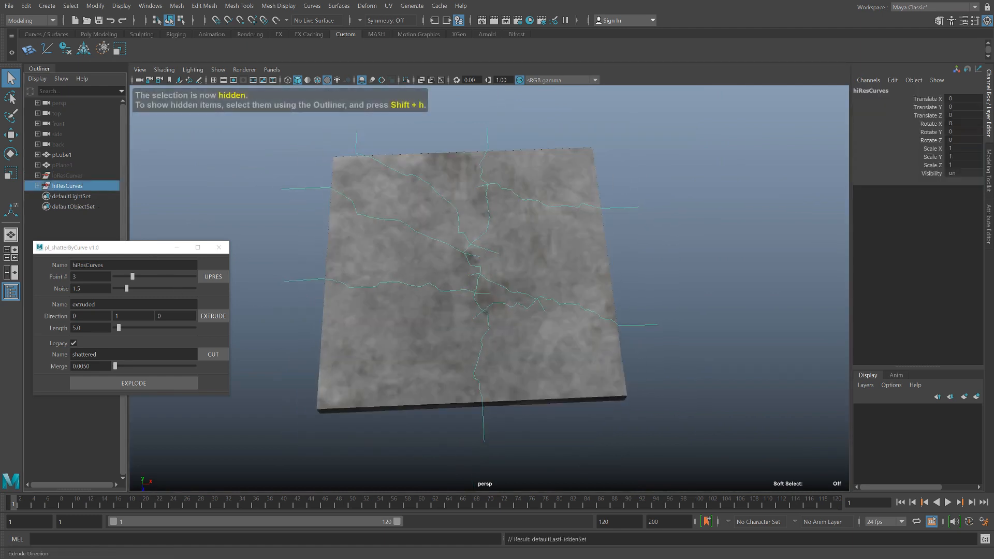
Try extruding hiResCurves along direction 0, 1, 0 with a Length of 5.0.
click(212, 317)
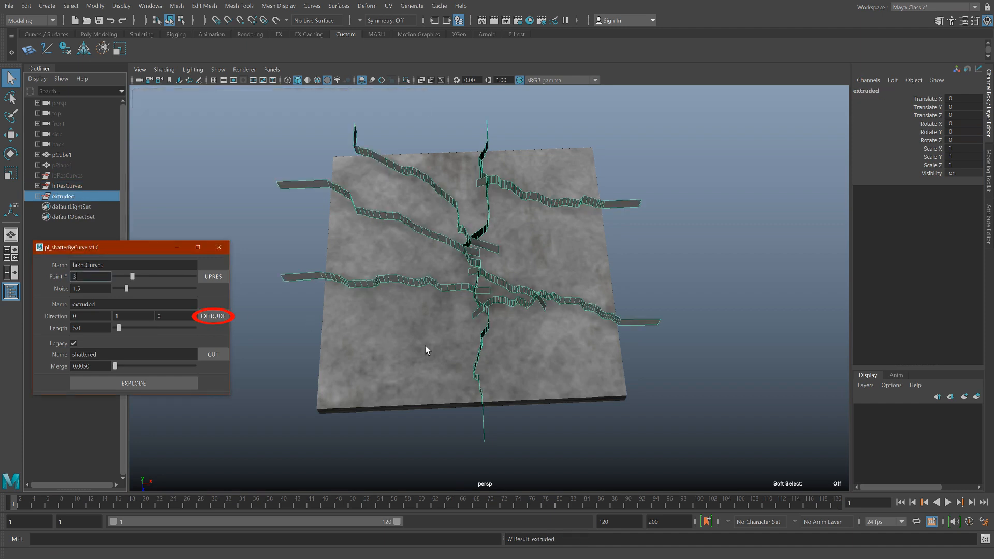
alt+drag(428, 348, 446, 330)
key(ctrl+z)
Extrude hiResCurves along direction 0, 1, 0 with a Length of 18.3.
drag(117, 327, 128, 326)
click(212, 315)
alt+drag(478, 337, 478, 325)
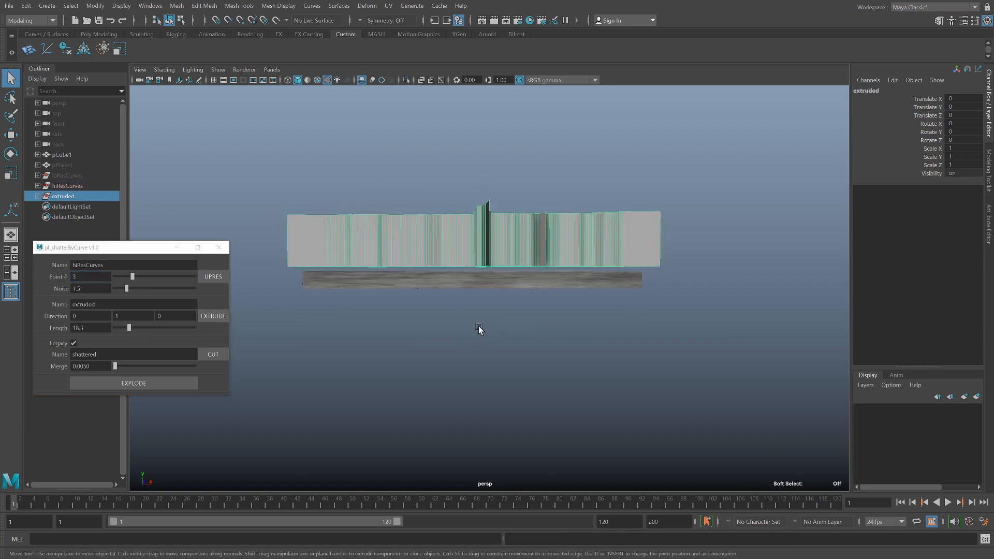
Lower the extruded group to Translate Y -10.024 and scale it to 0.673 in Y so it passes through the slab.
key(w)
shift+middle_drag(518, 287, 523, 331)
key(r)
shift+middle_drag(523, 259, 525, 273)
key(w)
shift+middle_drag(525, 273, 526, 260)
key(r)
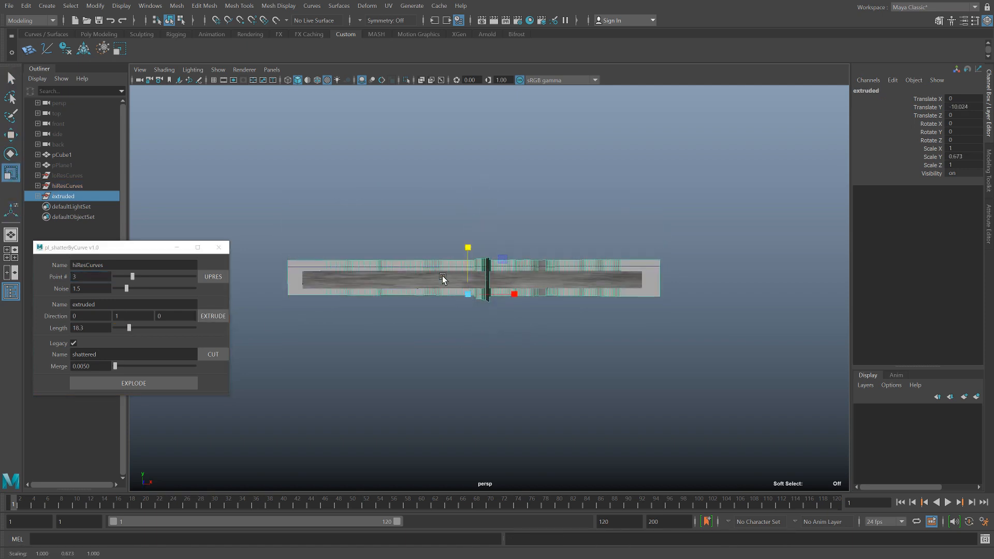
In the side view, select the lower row of vertices on the extruded strips and scale it inward to slant the cuts.
alt+drag(441, 276, 574, 294)
key(F8)
key(space)
drag(731, 412, 303, 309)
key(space)
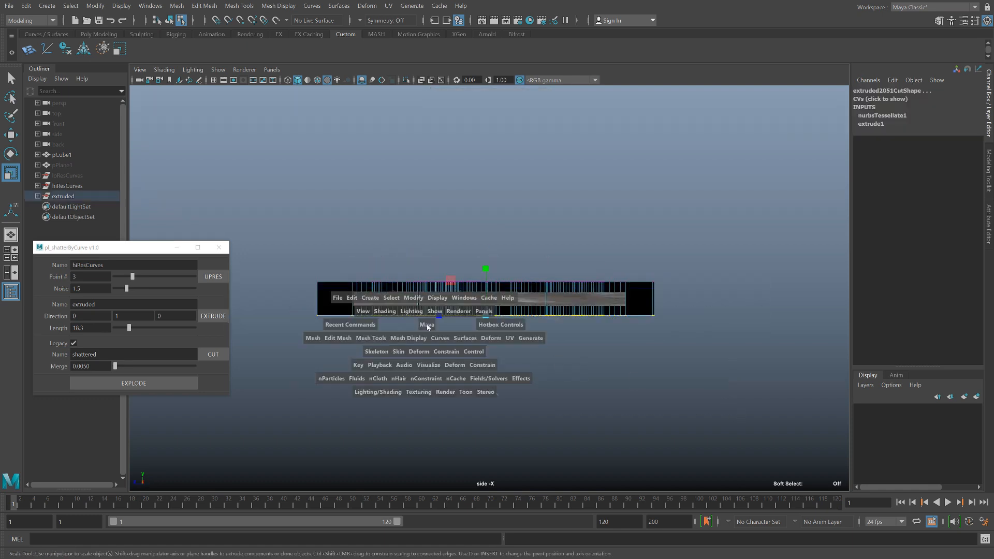
mouse_move(427, 326)
mouse_down()
mouse_move(430, 305)
mouse_move(522, 310)
mouse_move(520, 296)
mouse_move(499, 306)
mouse_move(514, 313)
mouse_move(434, 309)
mouse_up()
key(w)
key(F8)
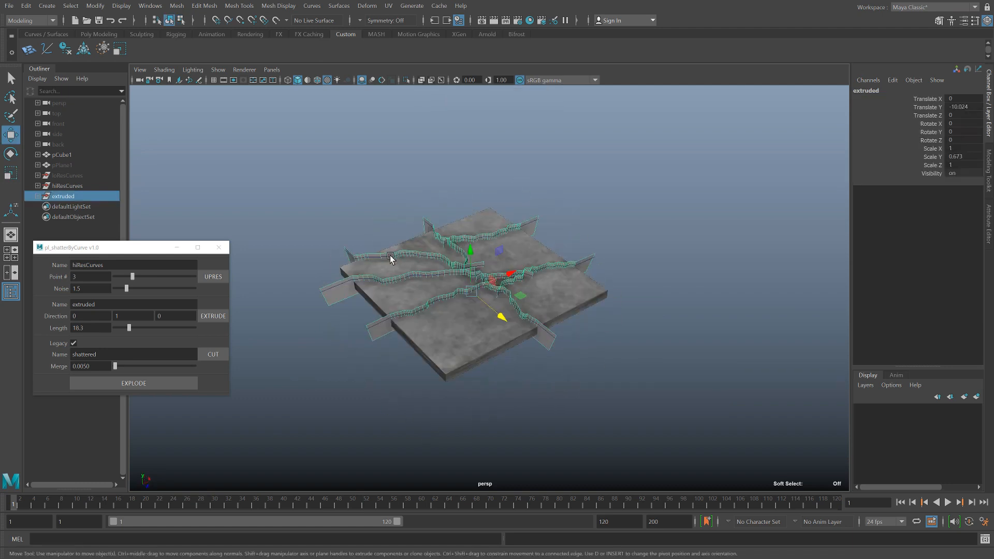
Select all seven meshes inside the extruded group and open the Add Divisions options.
click(38, 196)
click(80, 206)
drag(100, 249, 108, 320)
shift+click(81, 269)
alt+drag(379, 260, 388, 269)
click(205, 6)
click(317, 32)
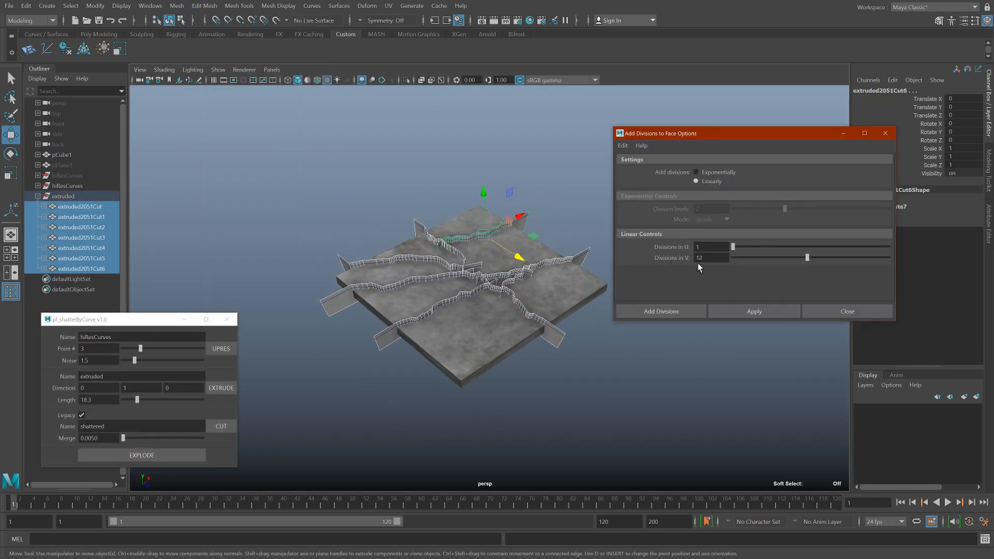
Try subdividing the extruded strips linearly with 1 division in U and 12 in V.
click(762, 312)
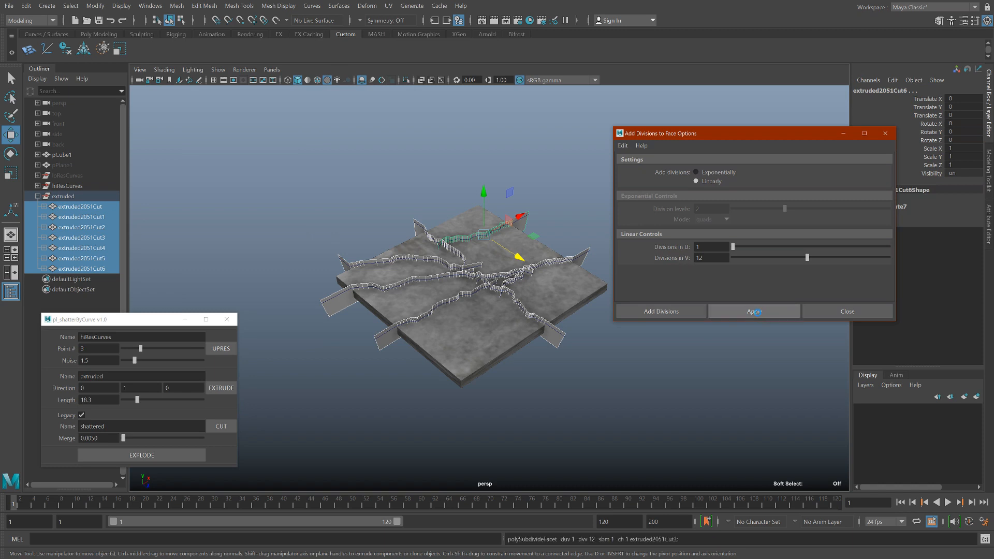
alt+right_drag(499, 288, 561, 297)
alt+drag(561, 297, 548, 251)
mouse_move(528, 257)
alt+right_down()
mouse_move(485, 262)
mouse_move(519, 269)
alt+right_up()
key(ctrl+z)
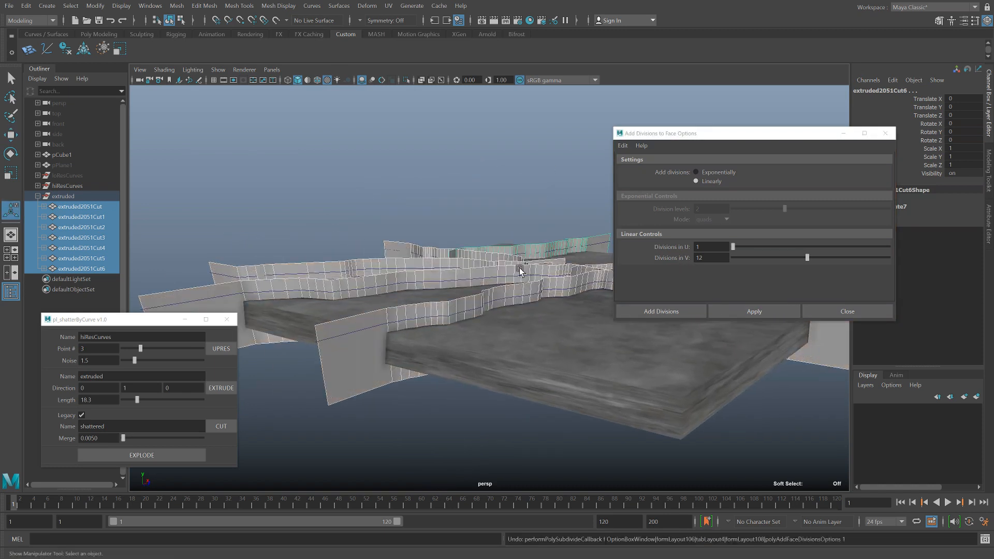
Reduce the Divisions in V and add the linear divisions to the extruded strips.
drag(805, 259, 784, 261)
click(776, 311)
alt+drag(500, 277, 337, 283)
alt+right_drag(337, 283, 290, 283)
click(847, 312)
Convert the selection of extruded strips to their vertices.
alt+drag(522, 328, 484, 282)
ctrl+right_drag(565, 269, 518, 272)
ctrl+right_drag(456, 272, 456, 271)
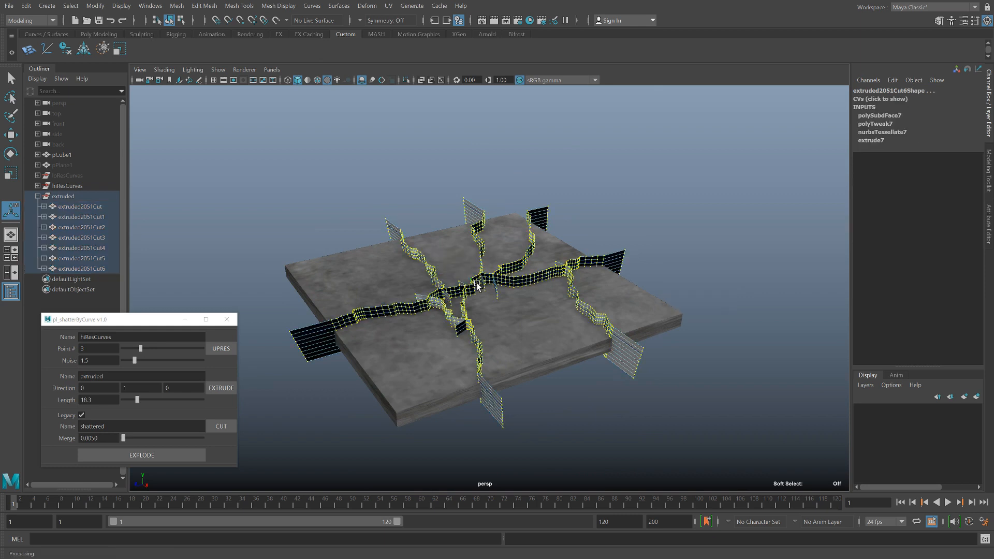
Apply a Transform Component to the selected vertices with Random set to 10.
alt+drag(476, 284, 467, 279)
click(204, 6)
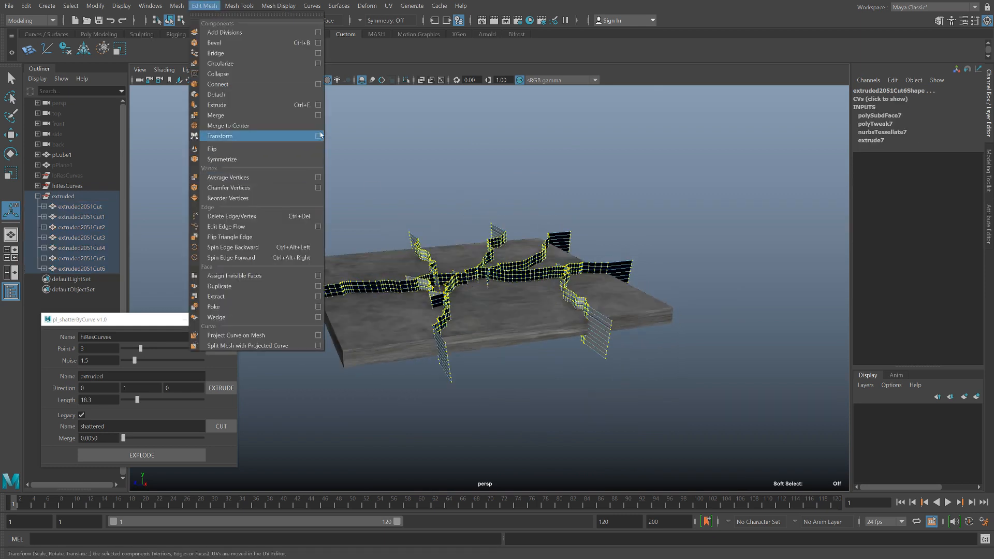
click(318, 135)
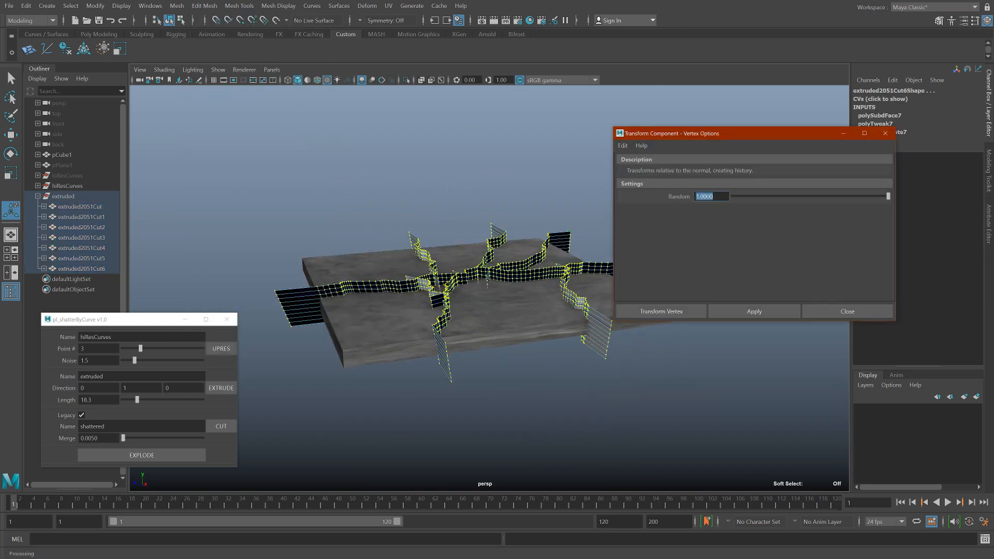
click(754, 311)
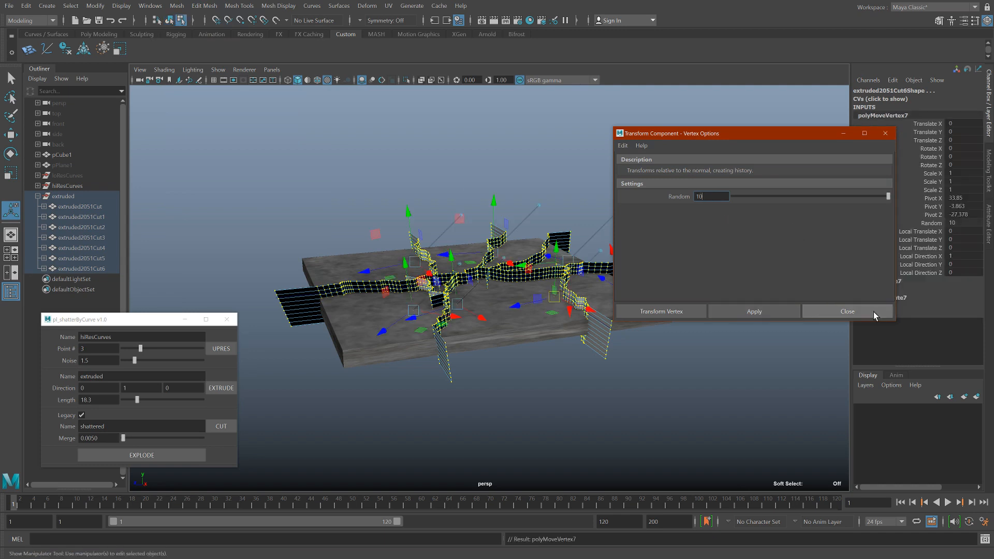
click(866, 311)
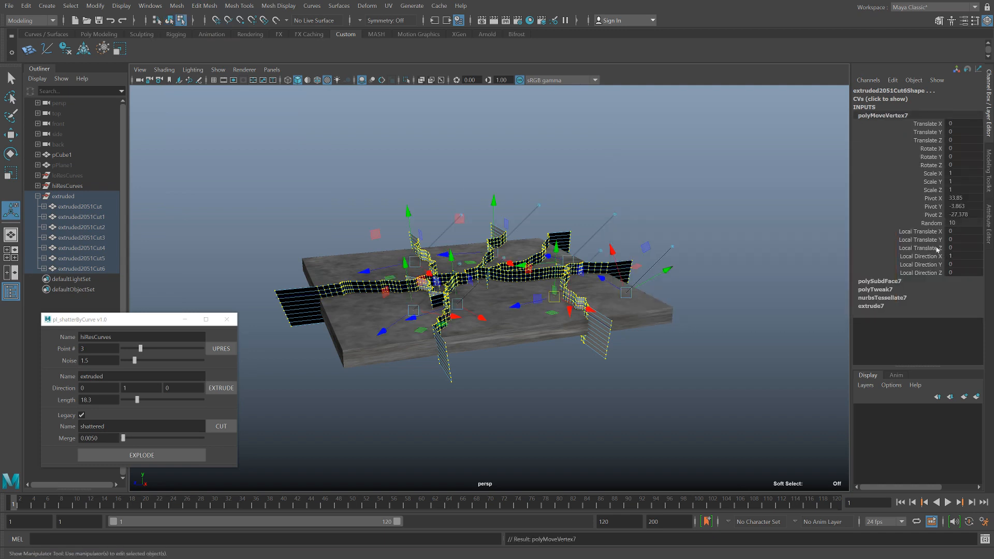
Set the vertex transform's Local Translate Z to 0.034 to roughen the extruded strips.
click(933, 249)
alt+right_drag(462, 256, 568, 252)
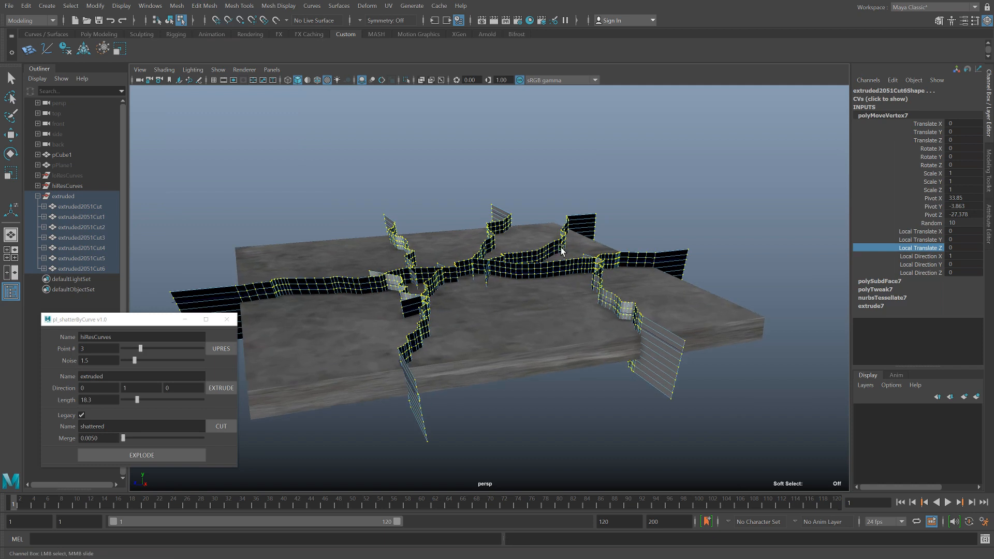
ctrl+middle_drag(560, 247, 569, 247)
ctrl+middle_drag(569, 247, 576, 246)
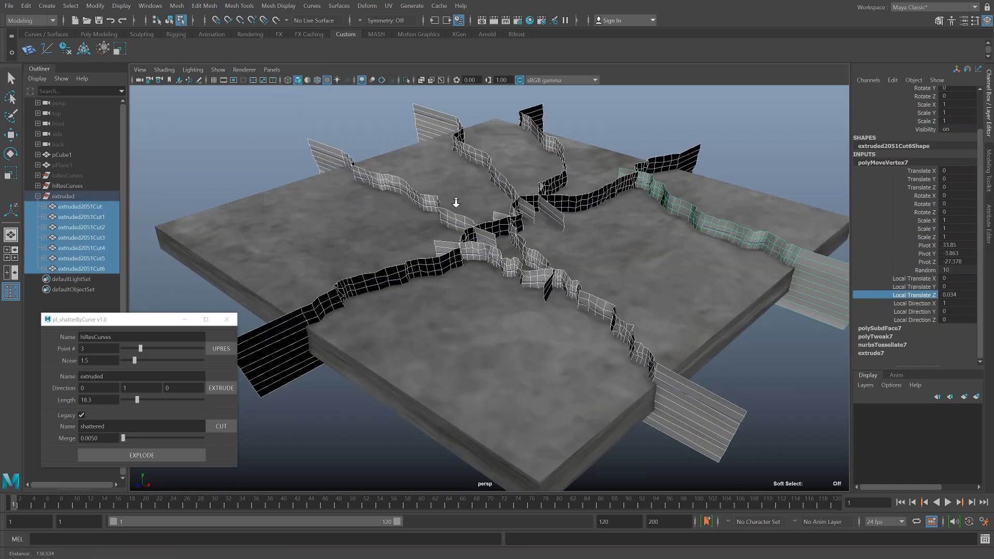
Cut the concrete slab with the extruded group, with Legacy enabled, into a group named shattered.
alt+right_drag(454, 202, 504, 199)
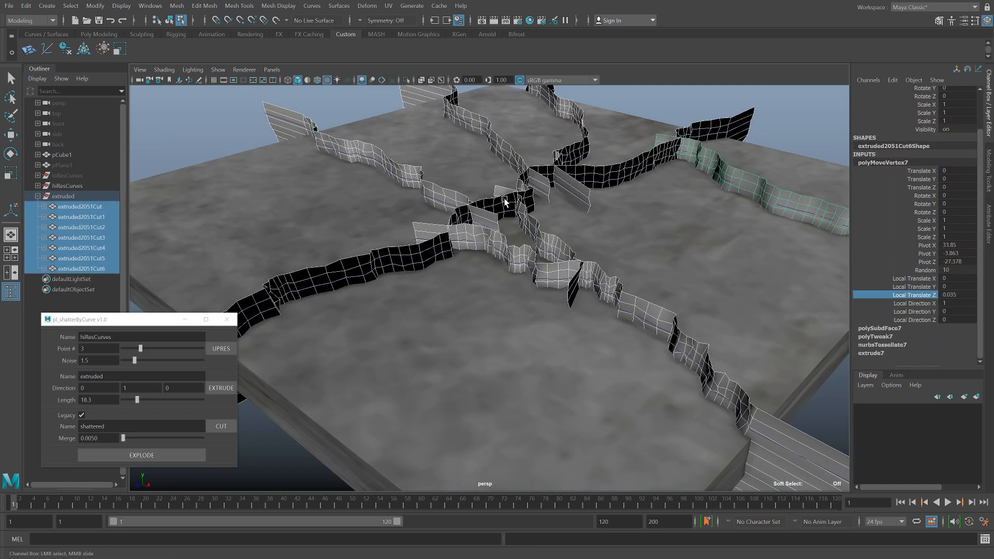
alt+drag(543, 259, 550, 235)
alt+right_drag(550, 235, 419, 205)
alt+drag(419, 205, 410, 235)
alt+right_drag(455, 230, 416, 222)
alt+middle_drag(416, 222, 409, 217)
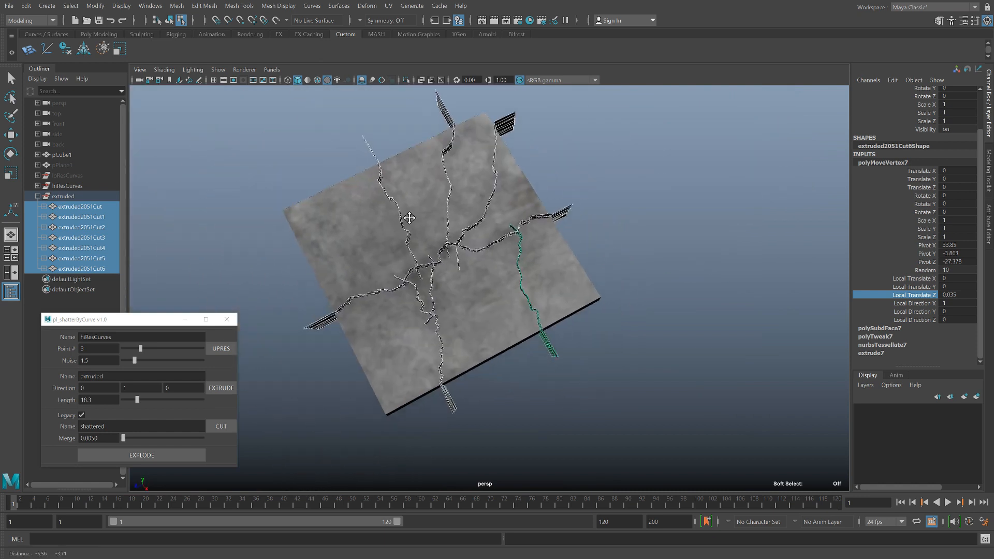
click(311, 228)
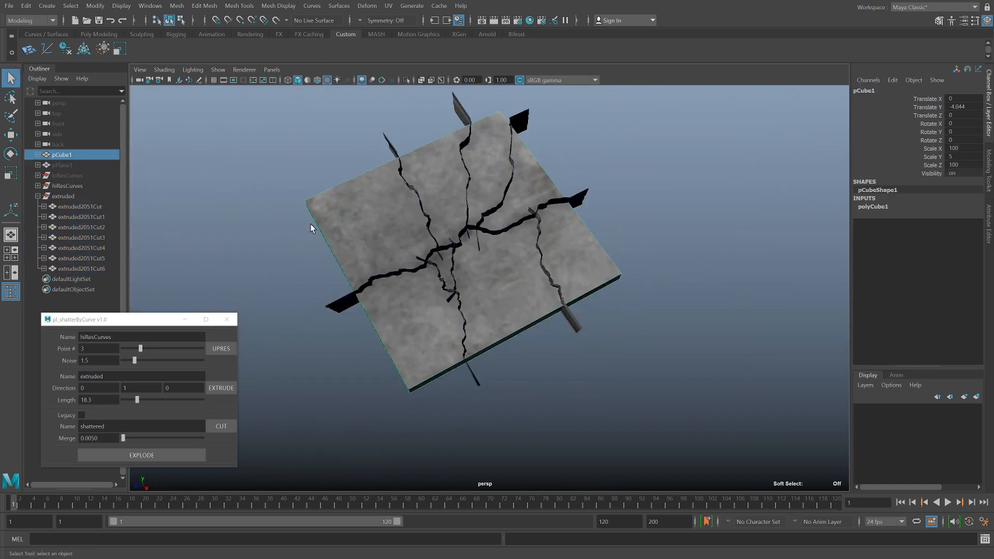
ctrl+click(86, 197)
alt+drag(142, 228, 269, 436)
click(82, 415)
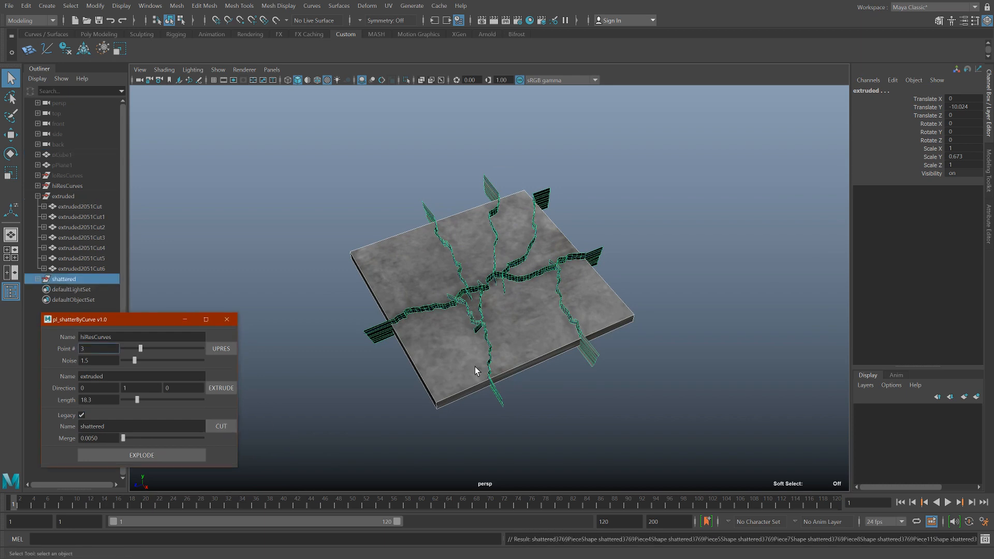
Explode the shattered slab pieces and raise the Offset to about 1.77.
click(144, 455)
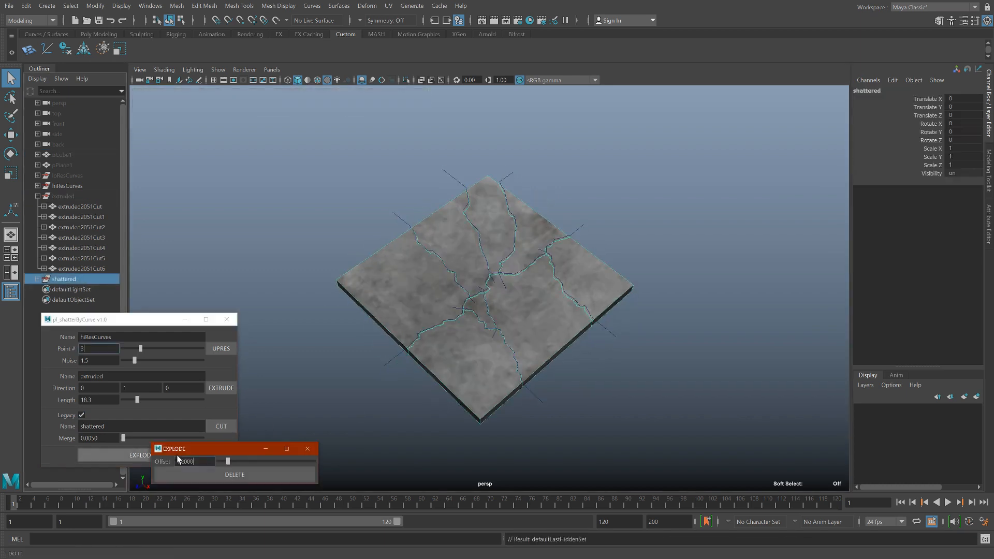
alt+drag(445, 434, 477, 384)
alt+right_drag(476, 383, 554, 396)
alt+drag(554, 397, 462, 406)
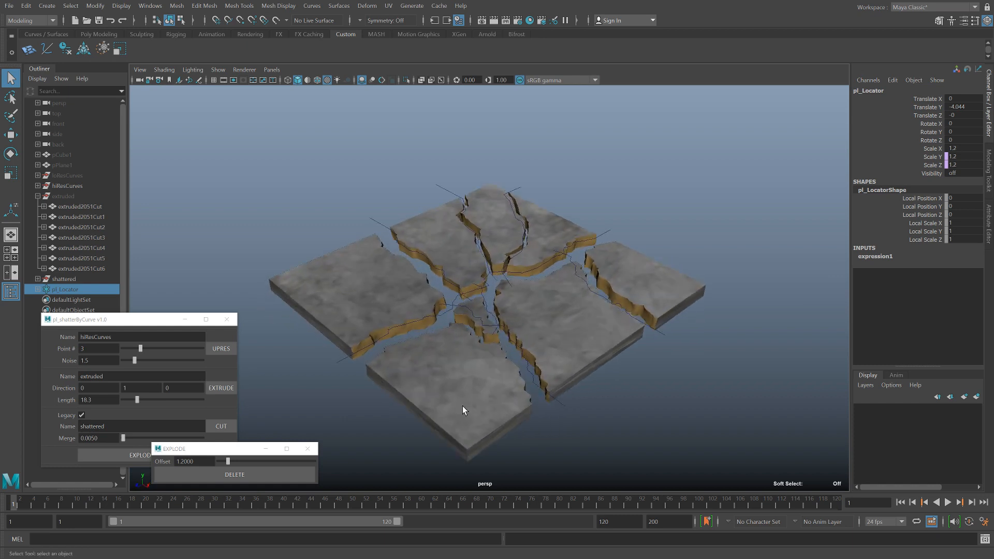
drag(227, 461, 255, 461)
Hide the hiResCurves group and lower the explode Offset to bring the slab pieces back together.
click(86, 281)
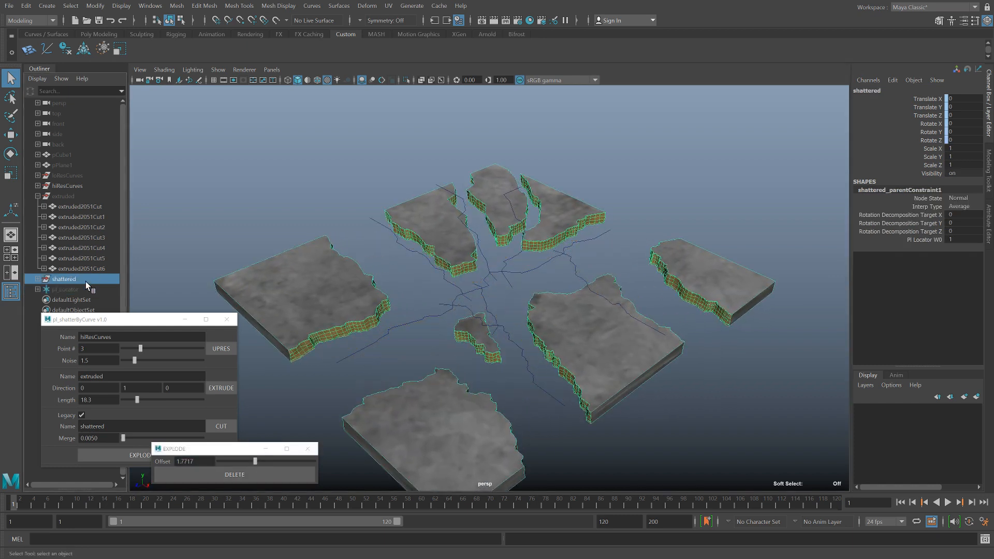
click(67, 185)
key(ctrl+h)
alt+drag(455, 362, 510, 335)
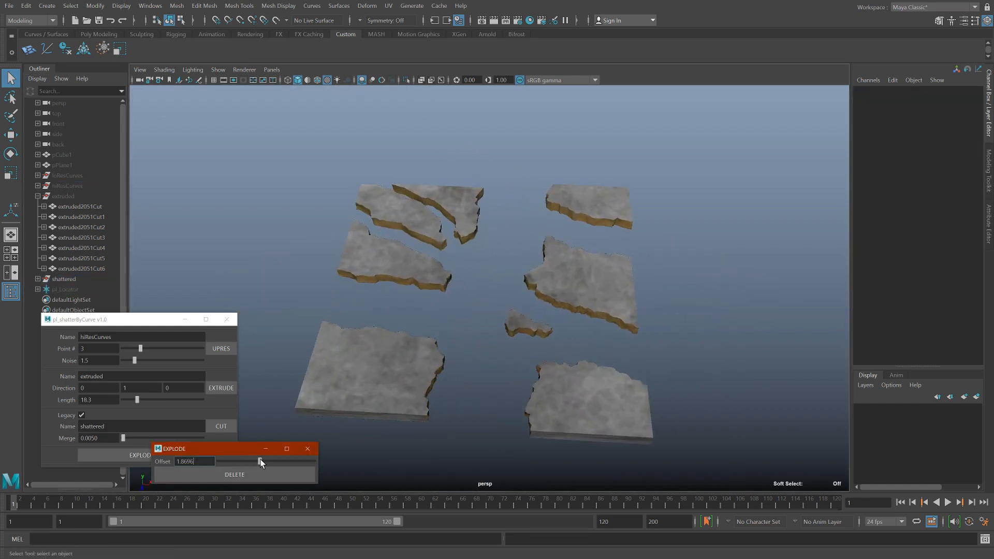
drag(256, 461, 218, 467)
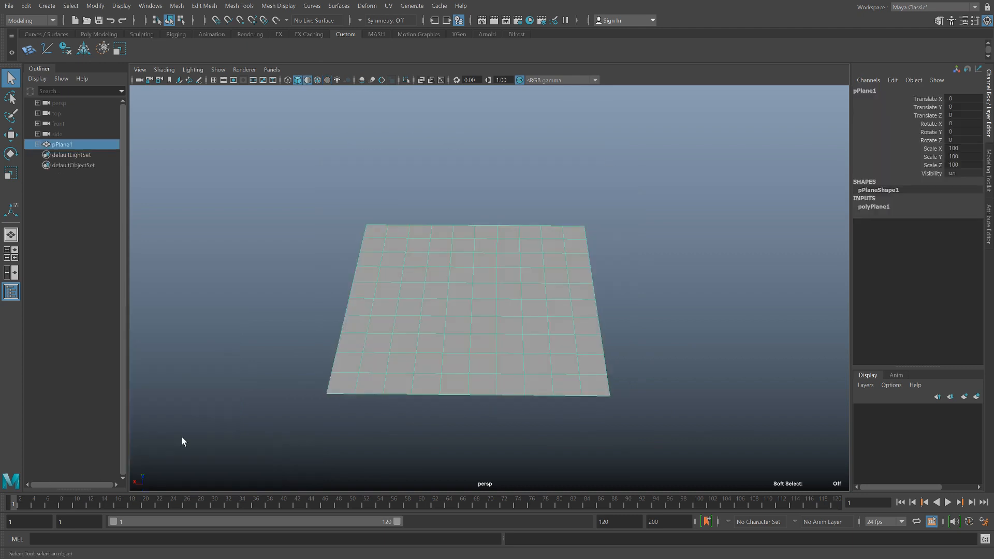
Switch the plane to vertex selection and apply a Transform Component to its vertices with Random set to 10.
alt+middle_drag(394, 315, 443, 315)
alt+drag(443, 315, 531, 291)
key(F9)
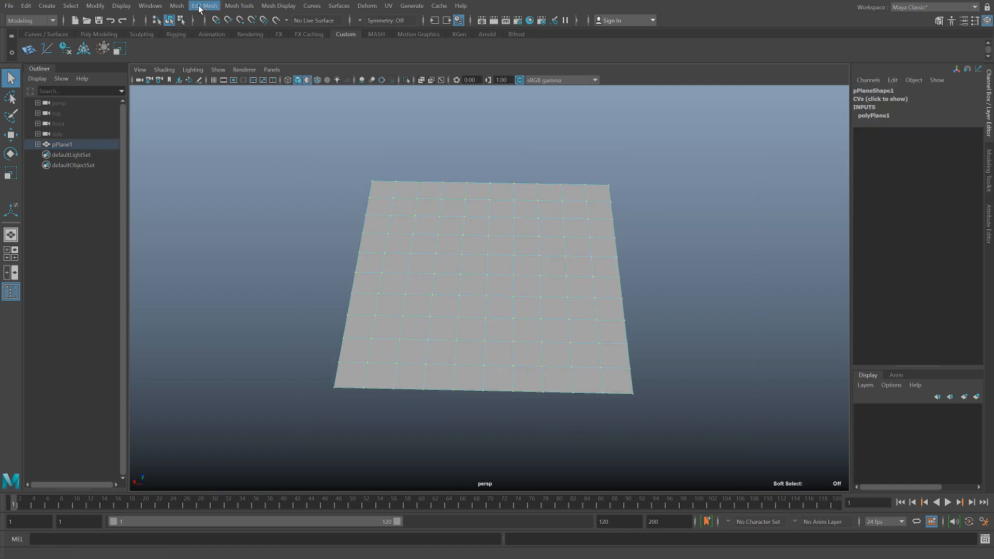
click(185, 6)
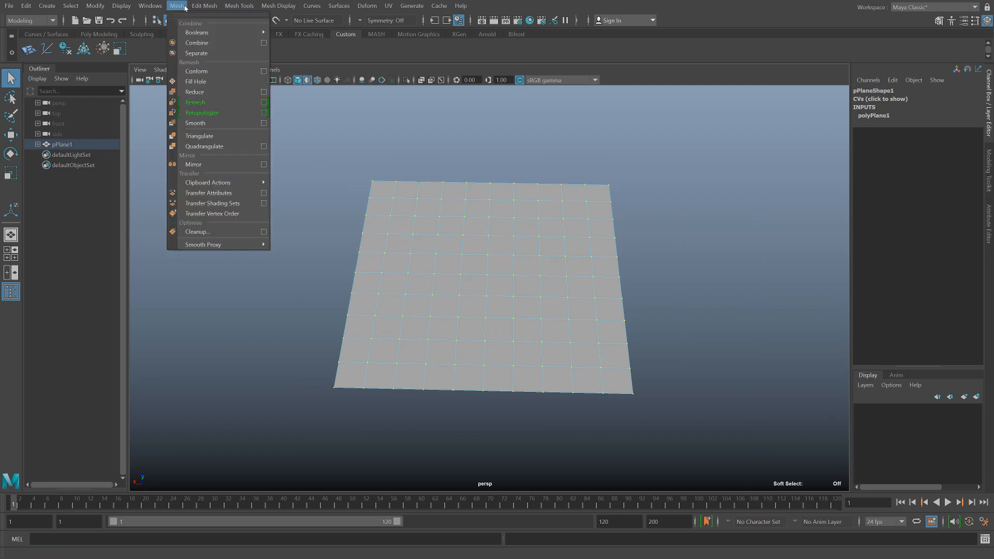
click(318, 135)
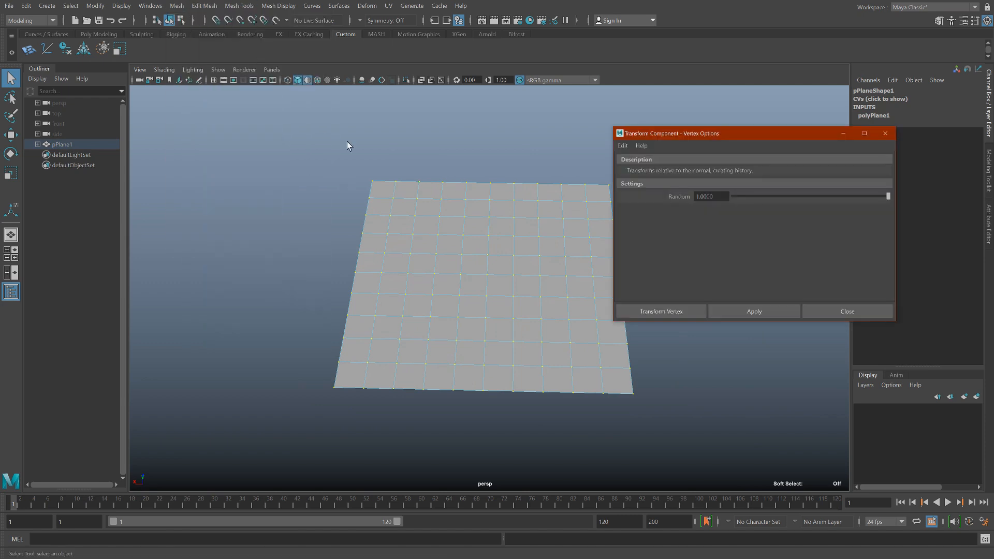
text(10)
click(673, 312)
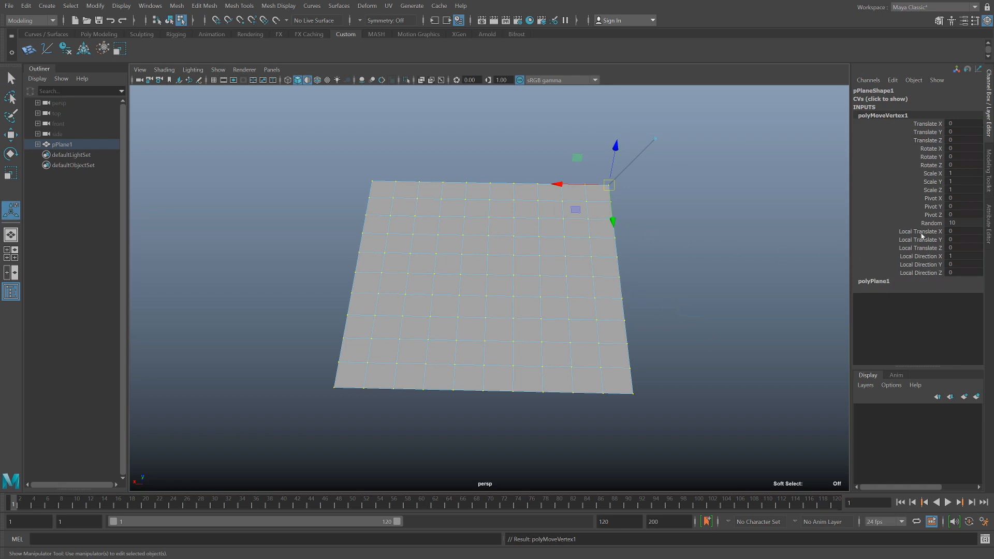
Increase the vertex transform's Local Translate Z to form uneven hills on the plane, and return to object mode.
click(923, 248)
alt+drag(686, 254, 679, 224)
middle_drag(678, 224, 747, 233)
alt+drag(541, 368, 419, 207)
key(F8)
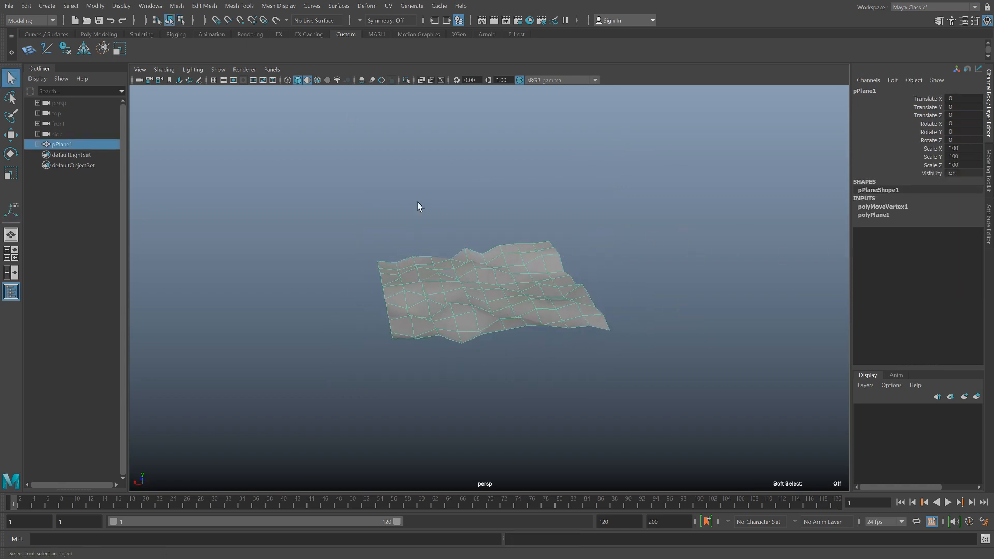
Smooth the hilly plane and apply a second Transform Component with Random 10 to all of its vertices.
click(176, 6)
click(218, 115)
key(F9)
drag(289, 189, 792, 439)
click(204, 5)
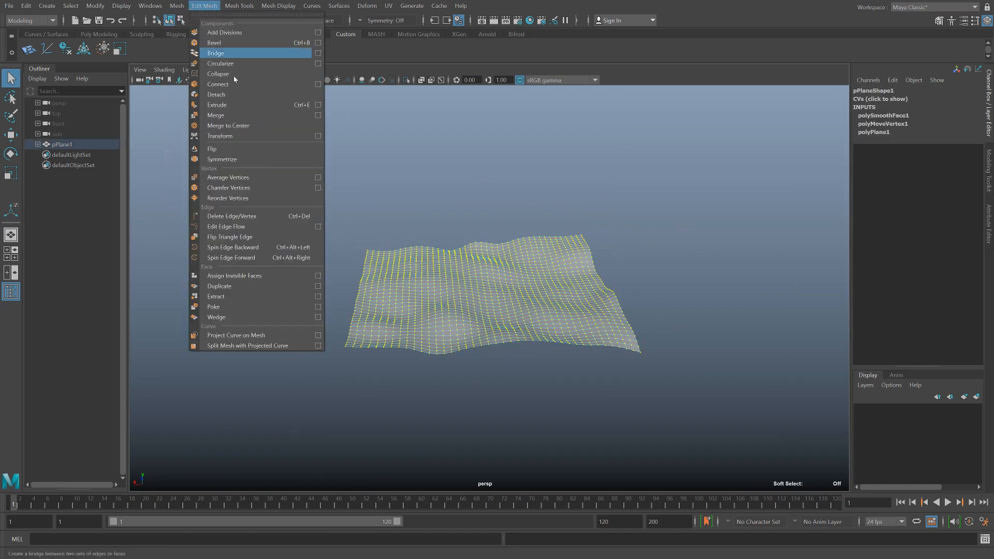
click(317, 136)
click(668, 311)
Roughen the smoothed plane by setting the vertex transform's Local Translate X to 0.072 and increasing Local Translate Y and Z.
click(920, 232)
middle_drag(642, 234, 678, 233)
click(921, 240)
middle_drag(626, 233, 662, 233)
alt+drag(642, 233, 725, 259)
click(912, 250)
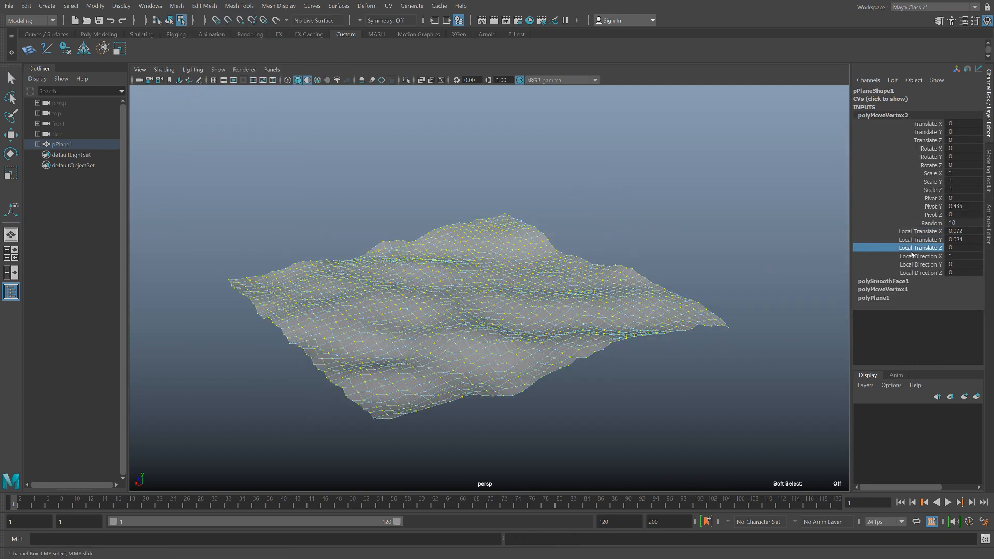
middle_drag(636, 252, 668, 251)
click(921, 240)
middle_drag(673, 241, 705, 241)
alt+drag(518, 233, 430, 289)
Turn on ambient occlusion, paint-select scattered vertex patches on the plane, and generate pl_chipOff preview spheres on them.
click(362, 80)
click(11, 78)
click(367, 241)
mouse_move(396, 385)
alt+mouse_down()
mouse_move(370, 326)
mouse_move(393, 301)
alt+mouse_up()
mouse_move(449, 295)
alt+mouse_down()
mouse_move(436, 324)
mouse_move(422, 283)
alt+mouse_up()
drag(467, 331, 510, 292)
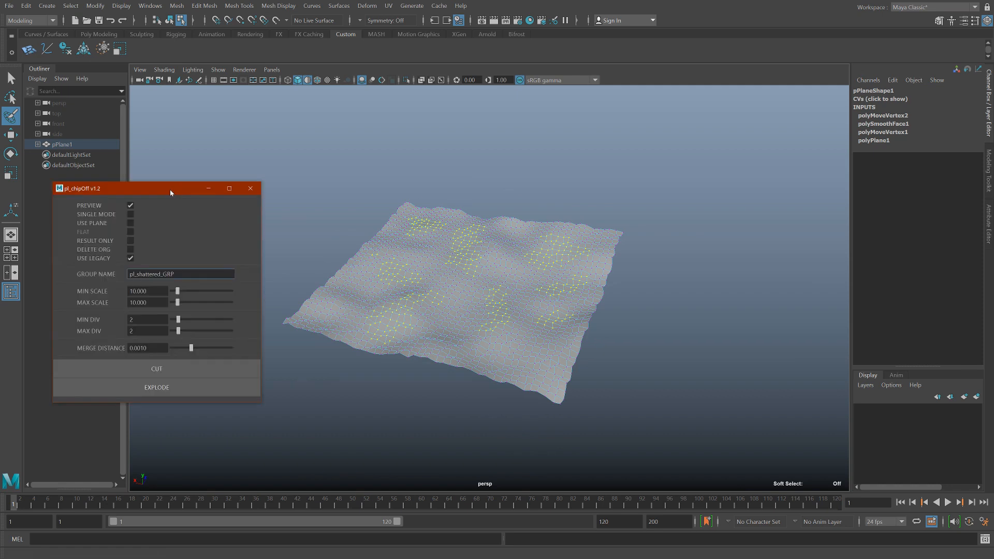
click(172, 366)
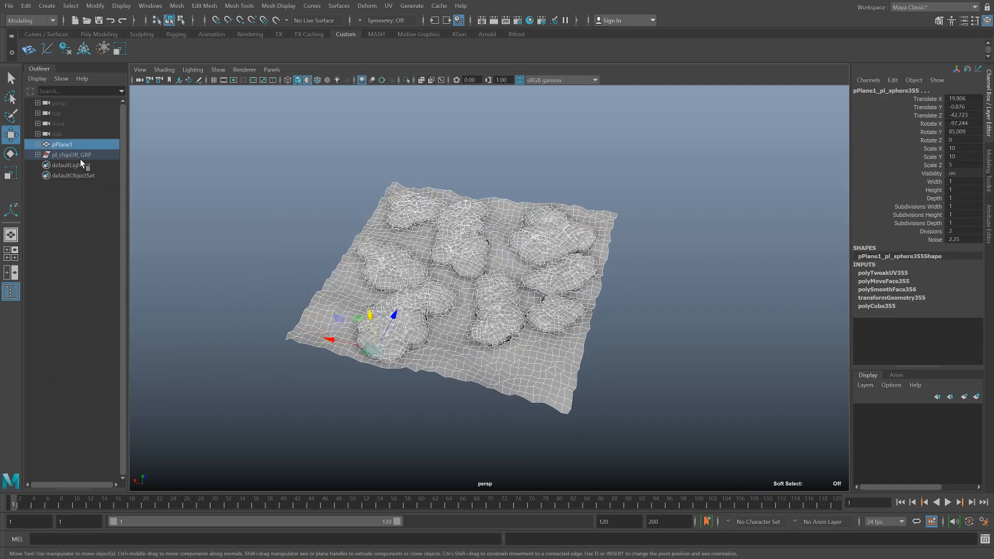
Select all the preview spheres in pl_chipOff_GRP and run the random rotation and scale script.
click(37, 155)
drag(277, 160, 814, 428)
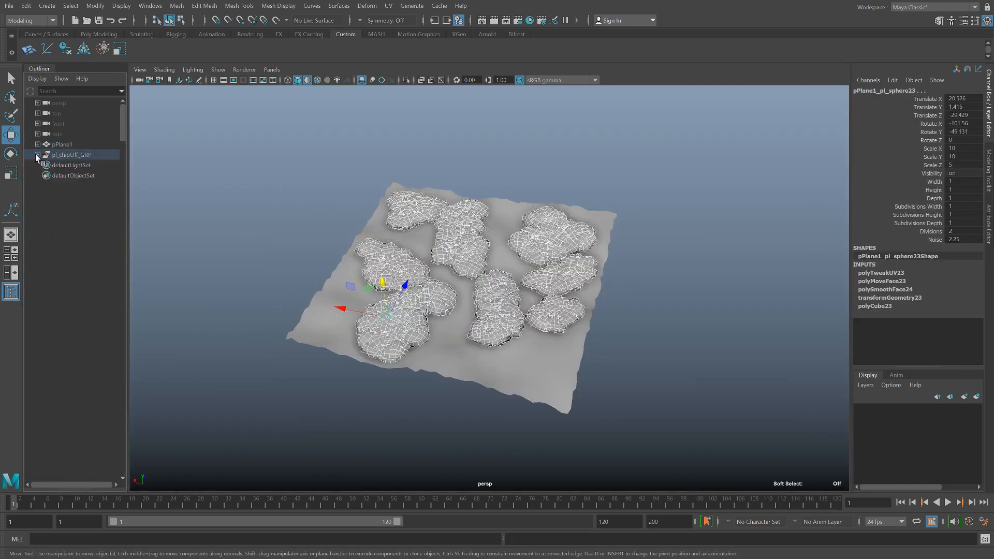
click(166, 539)
text(pl_randRotScal)
key(Return)
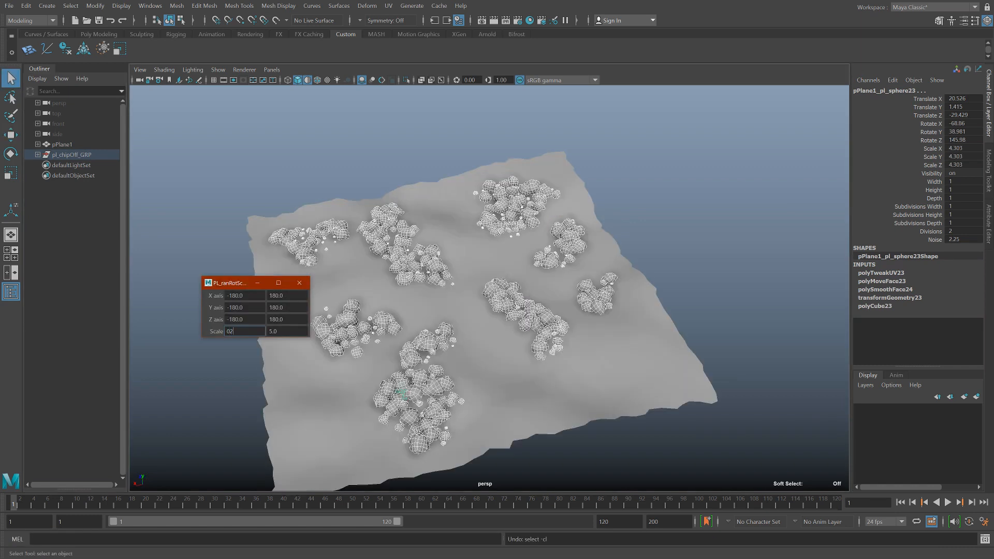
Randomize the rotation and size of the spheres with a Scale range of 0.2 to 4.
key(Return)
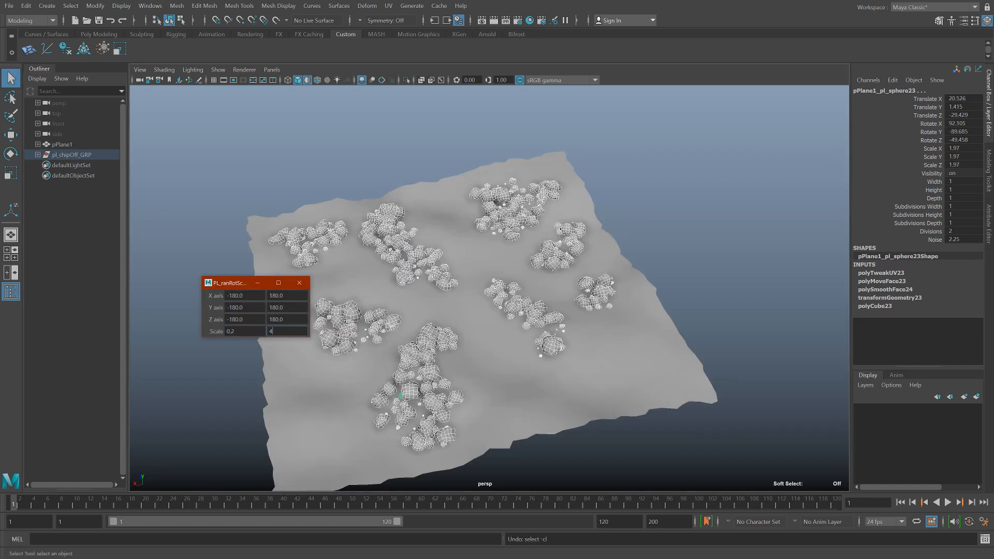
key(Return)
alt+drag(586, 359, 578, 334)
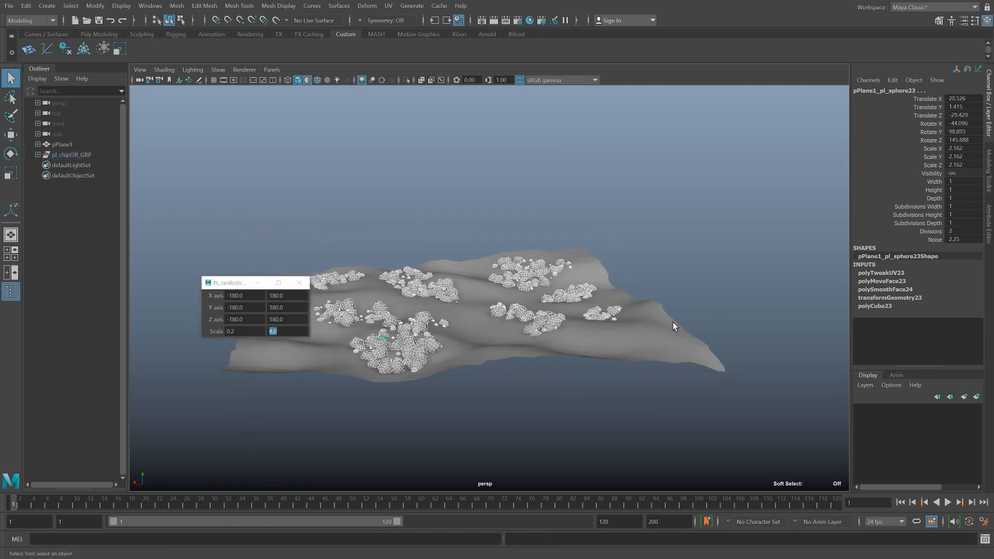
Delete unwanted rocks from the scattered clusters on the terrain to thin them out.
alt+drag(673, 325, 637, 383)
alt+right_drag(524, 330, 574, 333)
alt+drag(573, 334, 603, 355)
alt+right_drag(603, 355, 577, 323)
click(587, 364)
key(Delete)
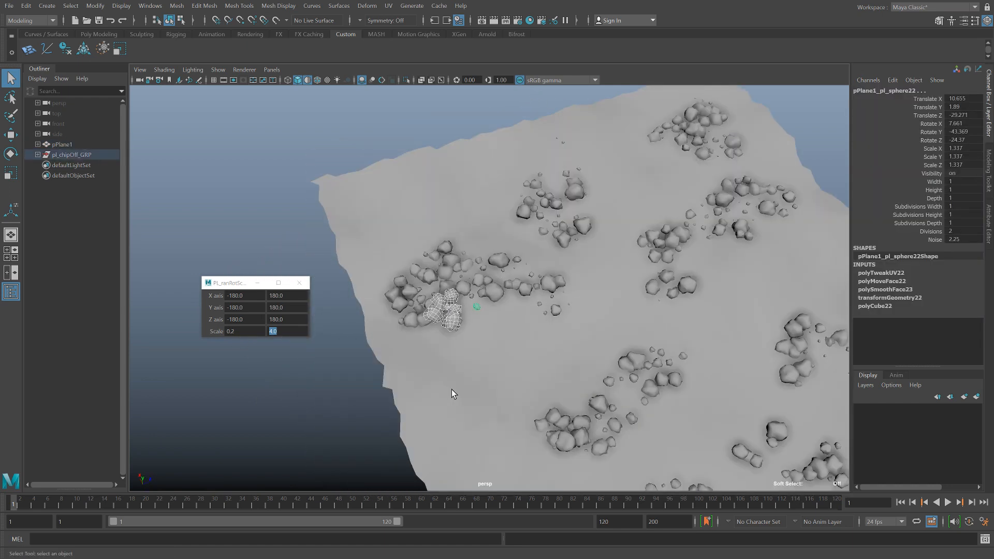
key(Delete)
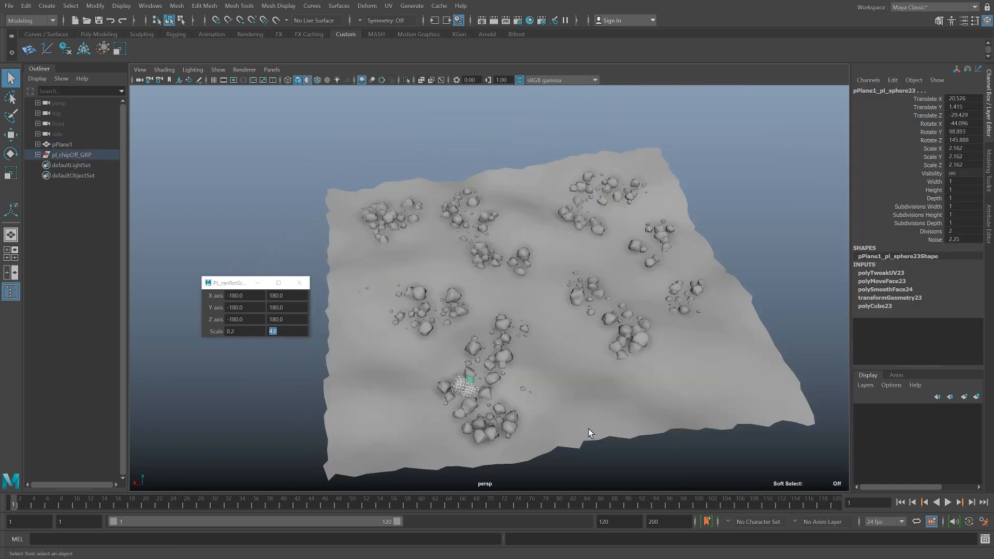
key(Delete)
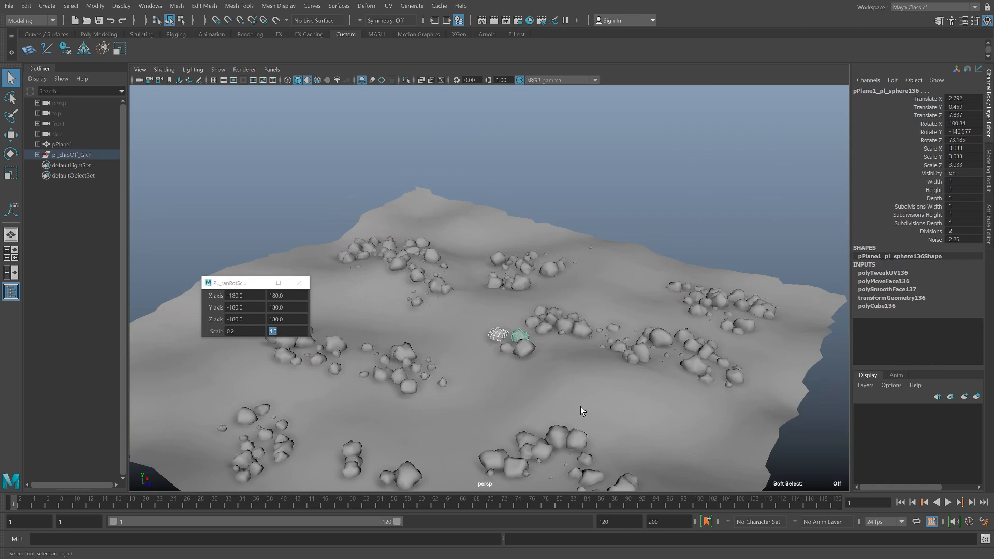
key(Delete)
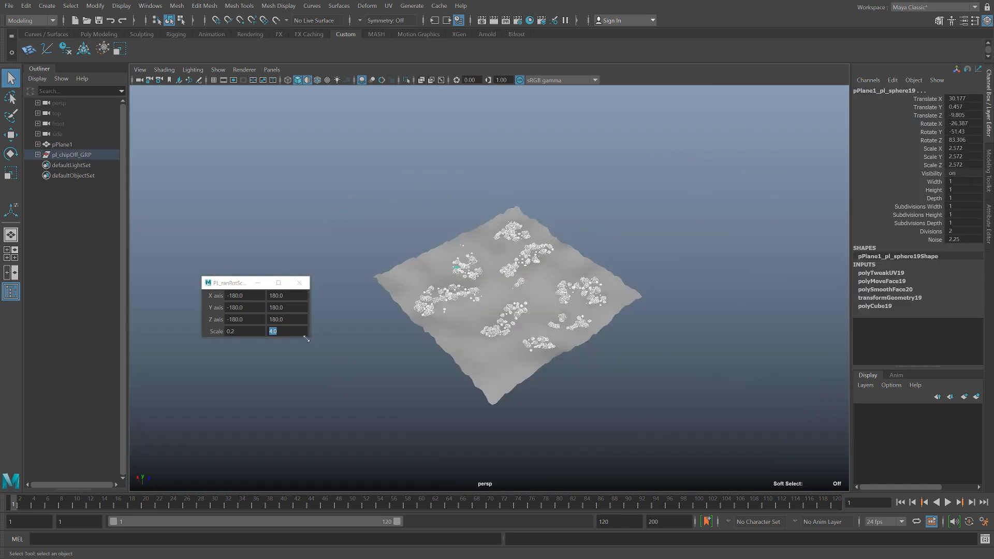
Randomly shrink selected rocks with a Scale range of 0.2 to 1.0 and delete another unwanted rock.
click(233, 332)
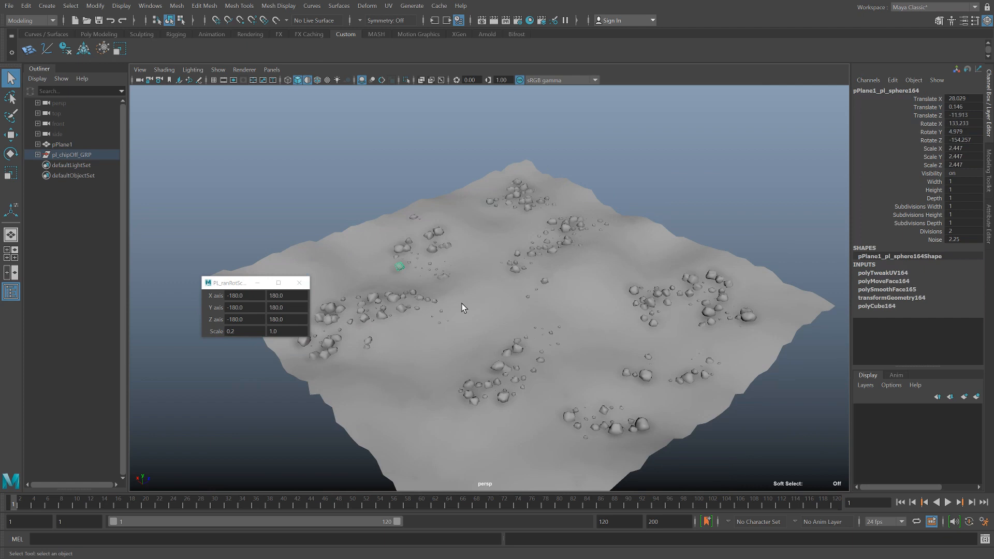
key(Delete)
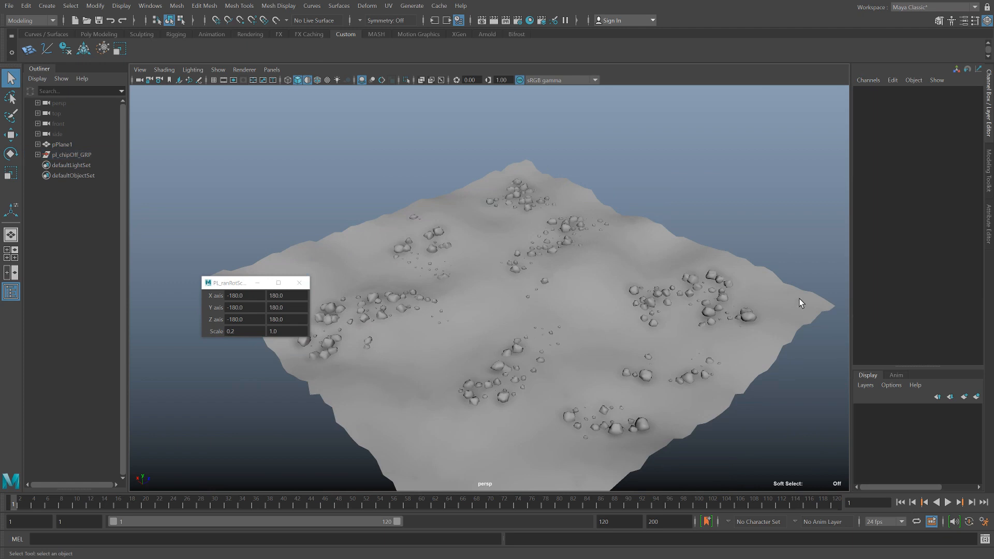
alt+drag(681, 259, 583, 293)
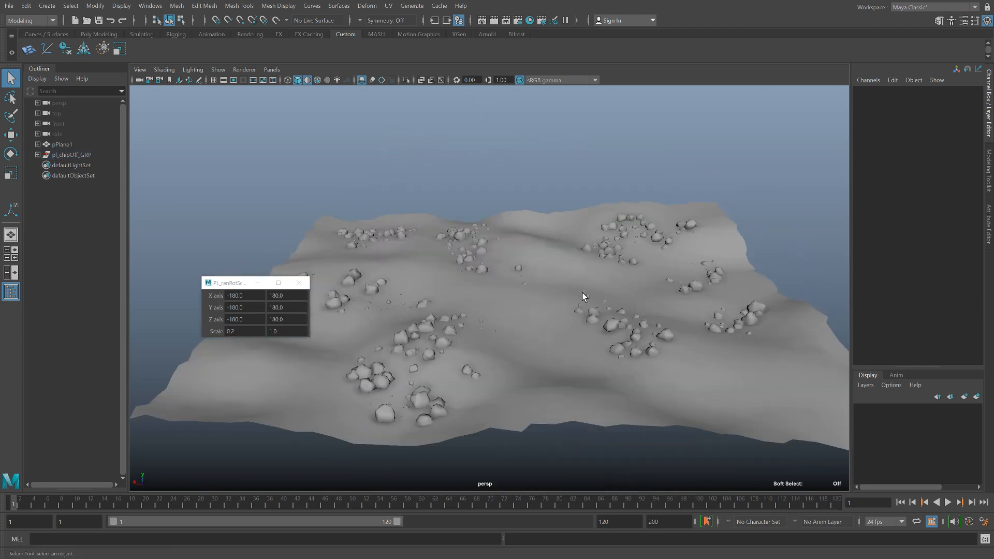
alt+middle_drag(582, 293, 563, 304)
alt+drag(563, 303, 550, 304)
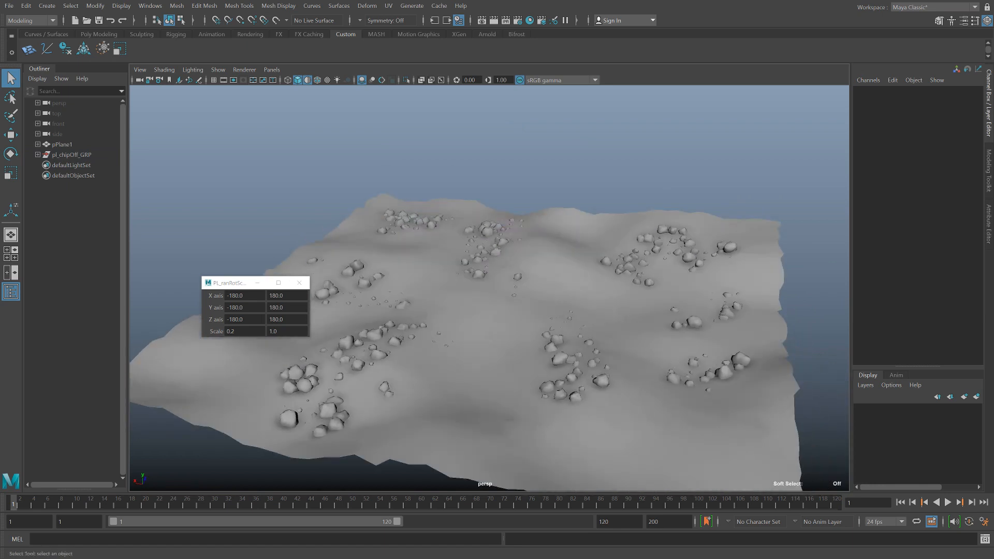
Rotate the cube freely on all three axes and move it to about X 1.75, Y 1.53, Z -1.83.
key(e)
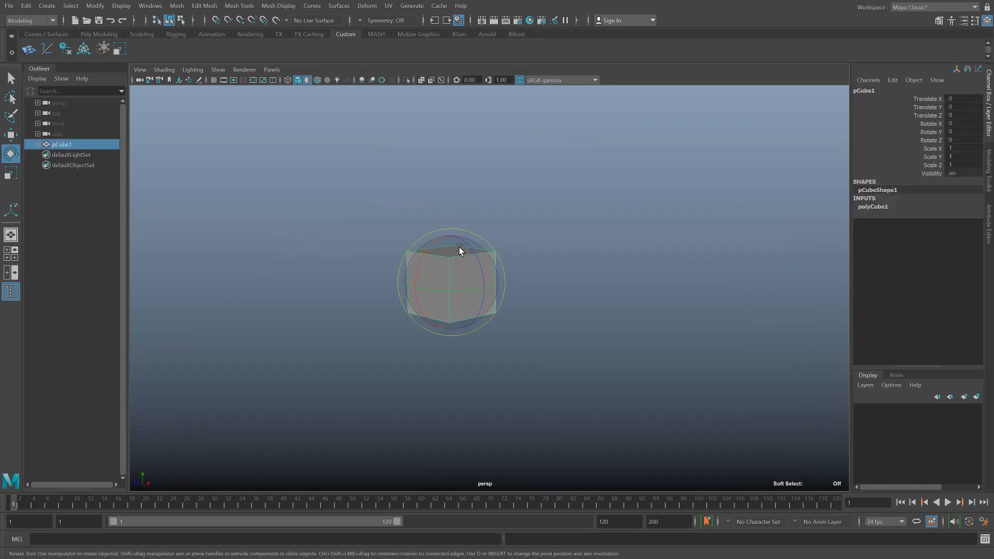
drag(462, 250, 468, 288)
key(w)
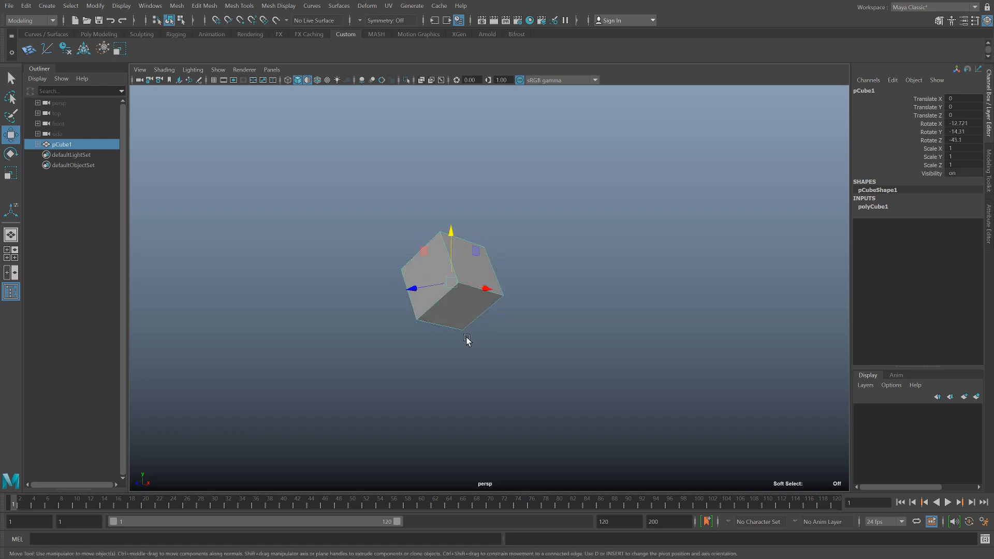
middle_drag(465, 339, 618, 262)
drag(451, 208, 614, 186)
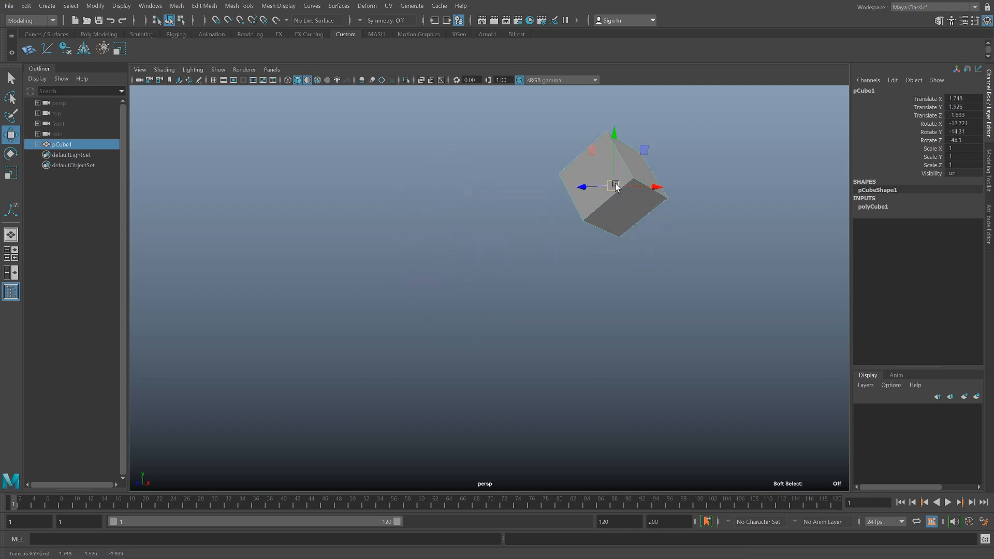
Freeze the cube's transformations and display the viewport grid.
key(g)
scroll(549, 201, down, 5)
mouse_move(497, 214)
alt+mouse_down()
mouse_move(542, 219)
mouse_move(530, 194)
mouse_move(491, 220)
alt+mouse_up()
click(95, 6)
click(134, 53)
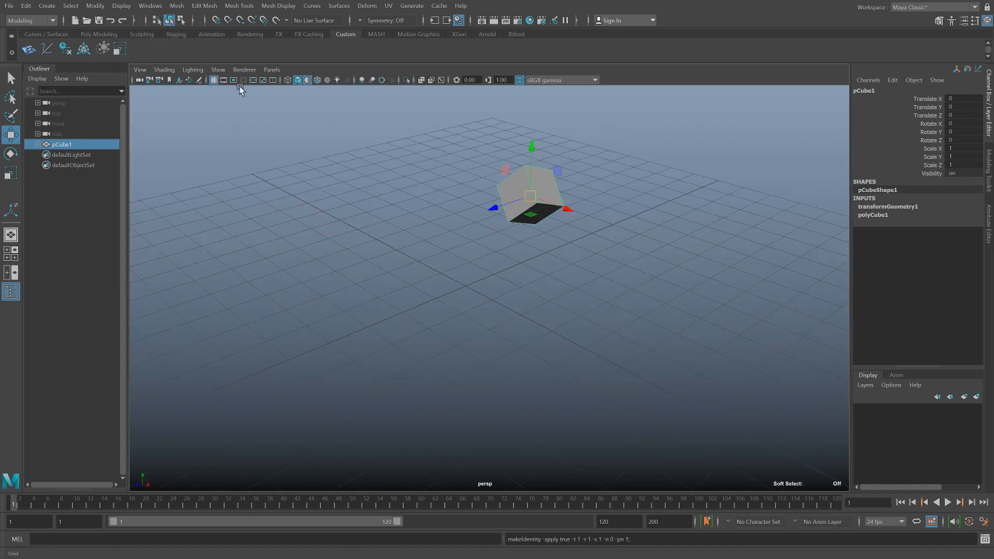
key(w)
click(529, 195)
click(491, 179)
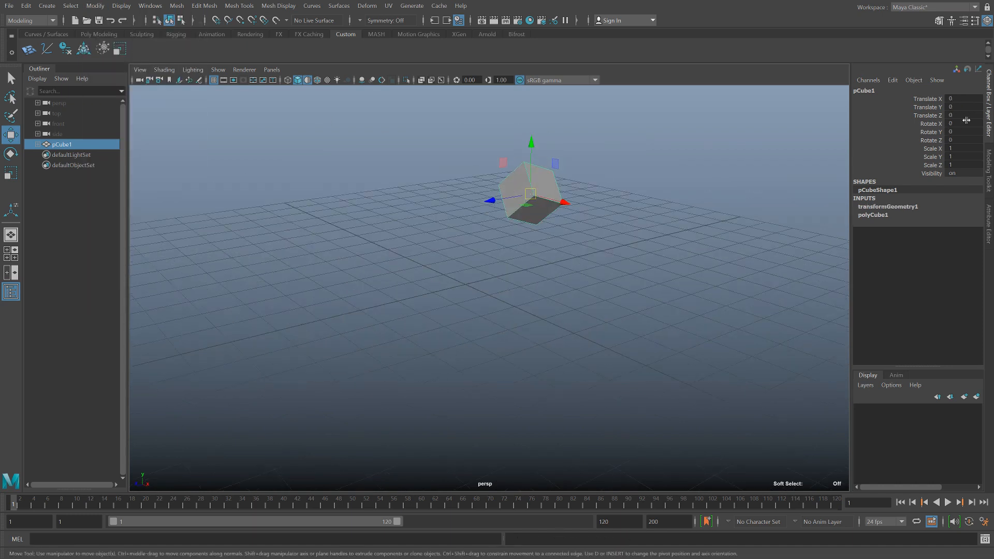
Select a face of the frozen cube and run the MEL command pl_unfreeze to restore its transformation values.
drag(951, 98, 953, 124)
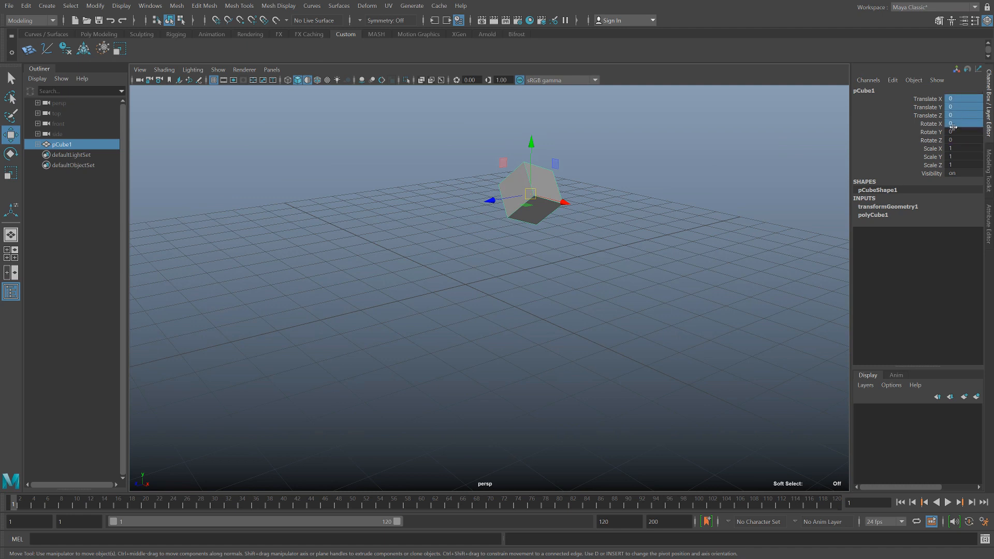
alt+drag(603, 188, 594, 197)
alt+right_drag(594, 197, 637, 215)
key(q)
alt+drag(545, 205, 528, 217)
key(F11)
click(515, 213)
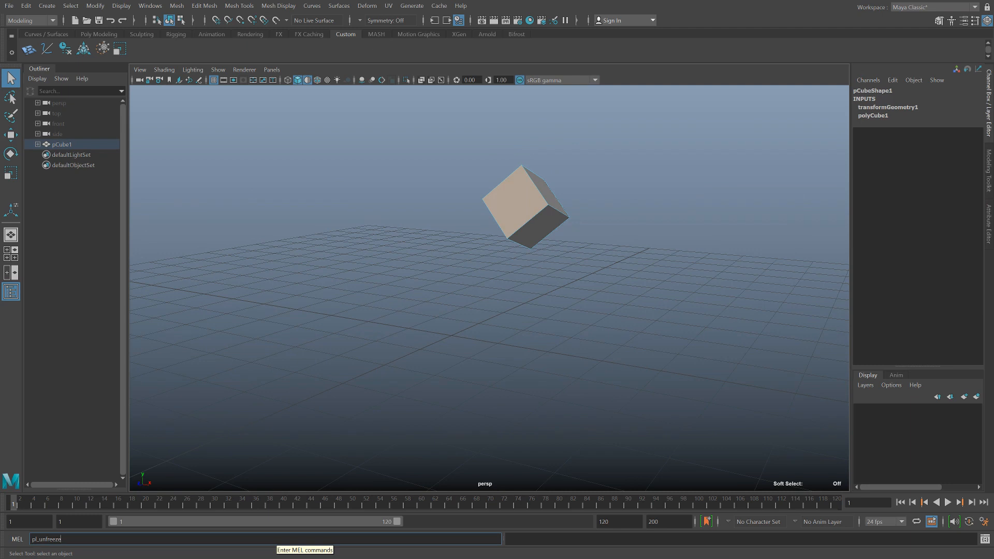
key(Return)
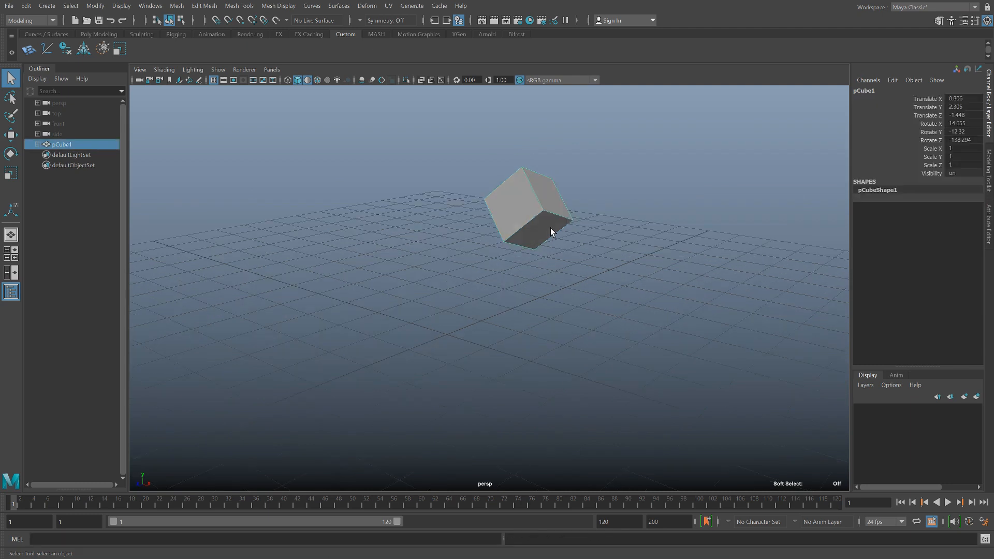
Set the cube's Translate and Rotate values to 0 on all three axes.
key(w)
alt+drag(543, 249, 605, 197)
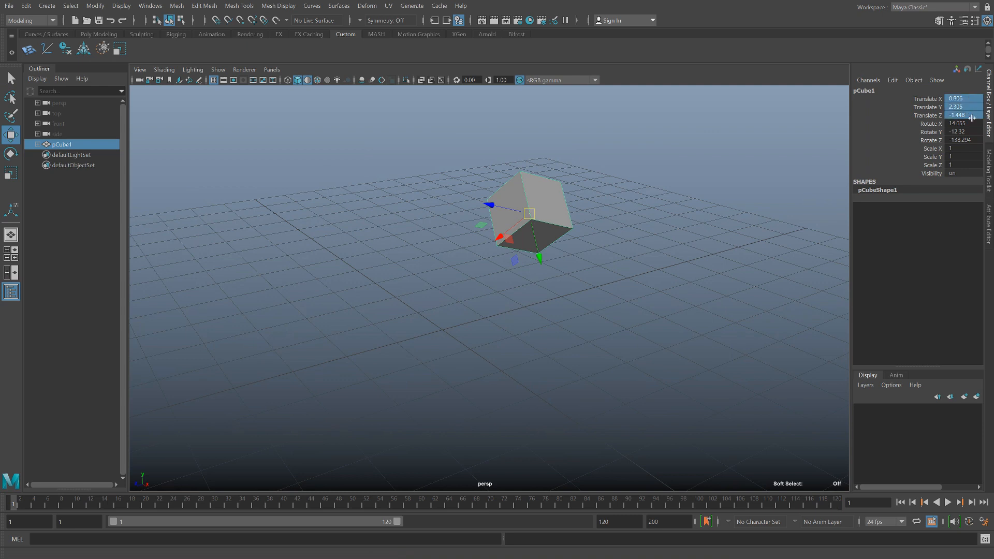
key(Return)
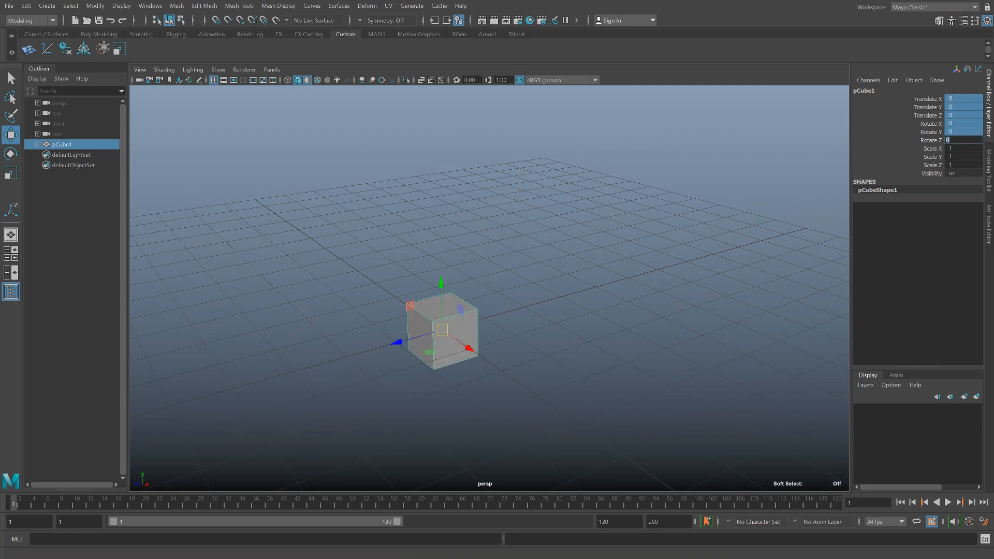
alt+drag(444, 361, 540, 316)
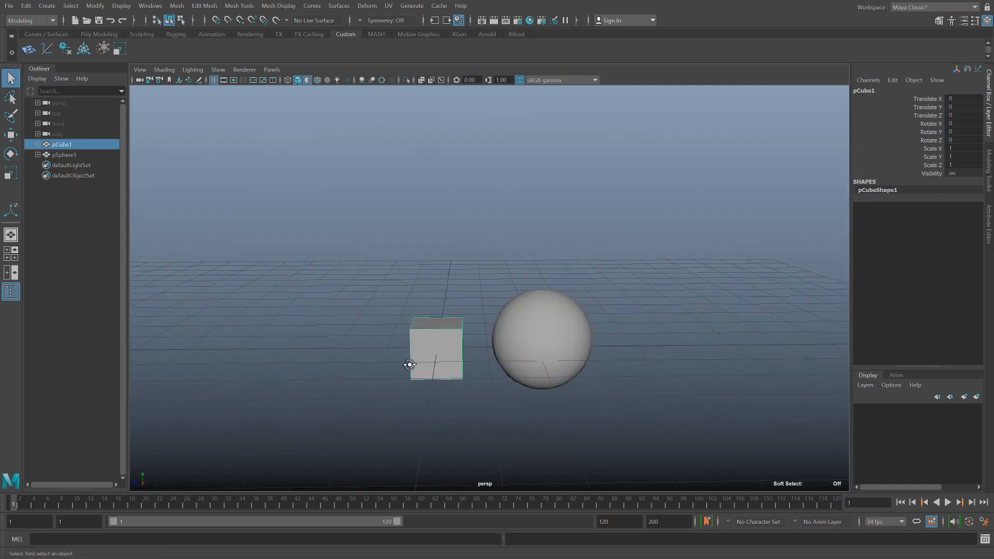
Select the cube and the sphere together and combine them into a single mesh.
alt+drag(409, 365, 407, 368)
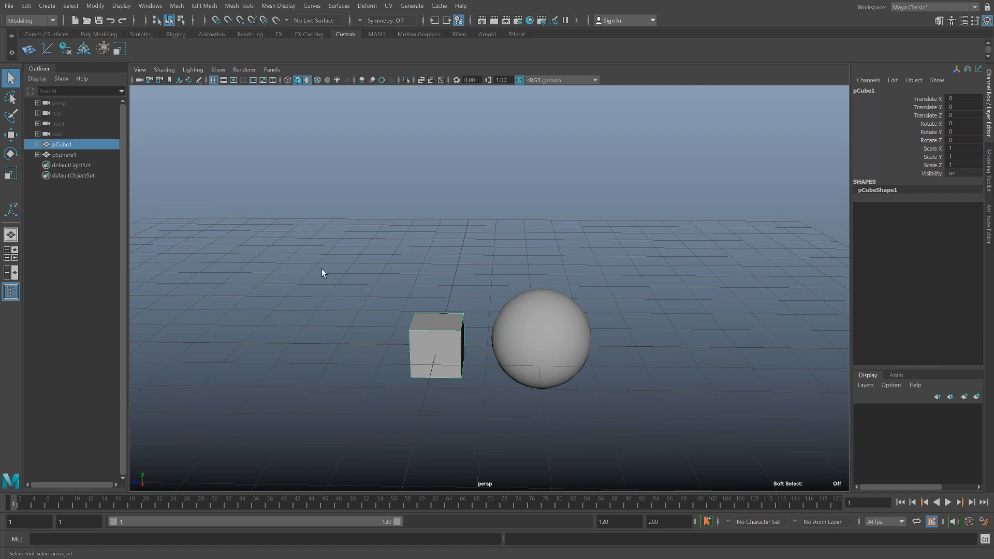
drag(658, 412, 658, 412)
click(176, 6)
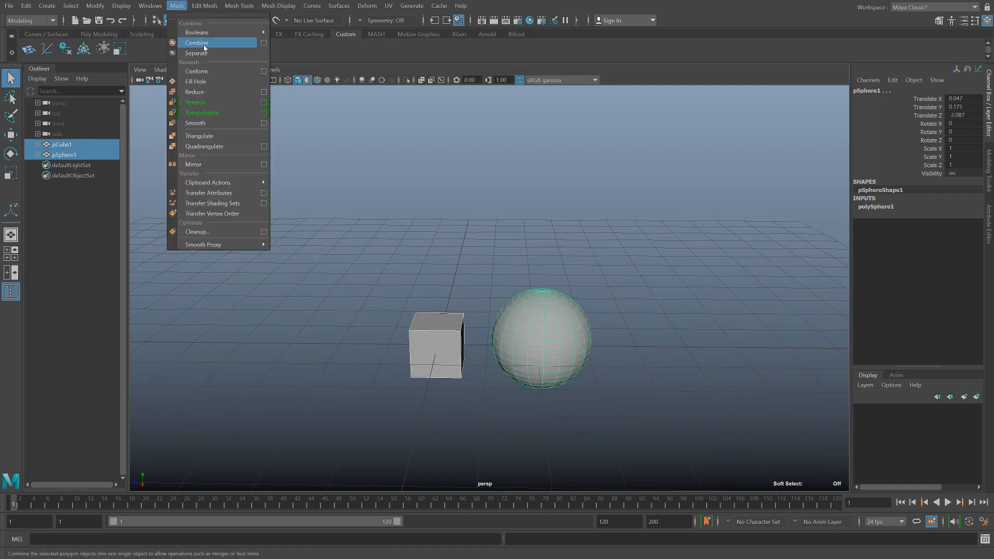
click(204, 47)
Try to scale the whole combined mesh down uniformly to about 0.73, and undo the scaling.
scroll(519, 383, down, 3)
key(w)
key(r)
mouse_move(499, 326)
mouse_down()
mouse_move(490, 330)
mouse_move(510, 328)
mouse_move(469, 330)
mouse_move(481, 331)
mouse_up()
alt+right_drag(484, 331, 556, 353)
key(ctrl+z)
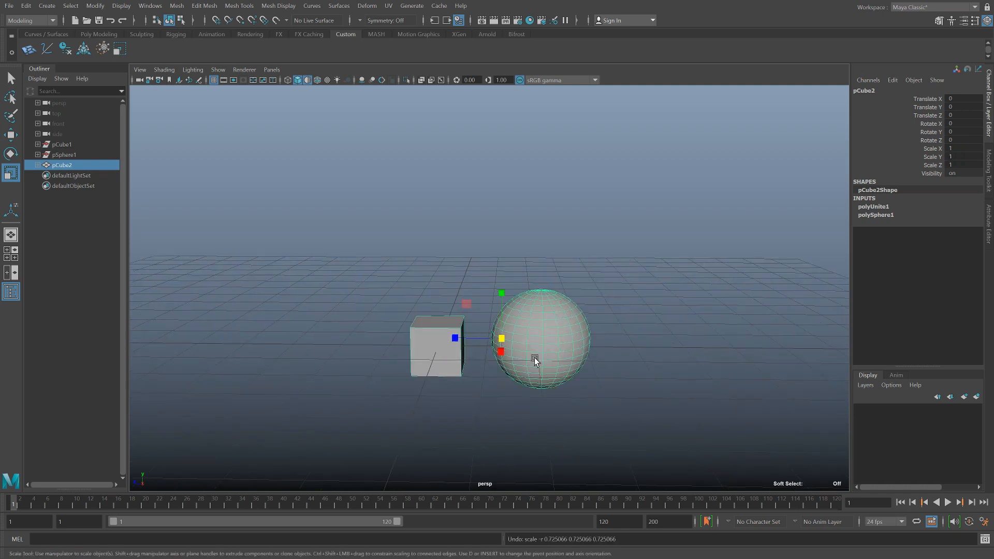
Try scaling the sphere's faces and the cube's faces separately, each about its own centre.
alt+drag(533, 357, 528, 343)
key(q)
key(F11)
double_click(518, 326)
key(r)
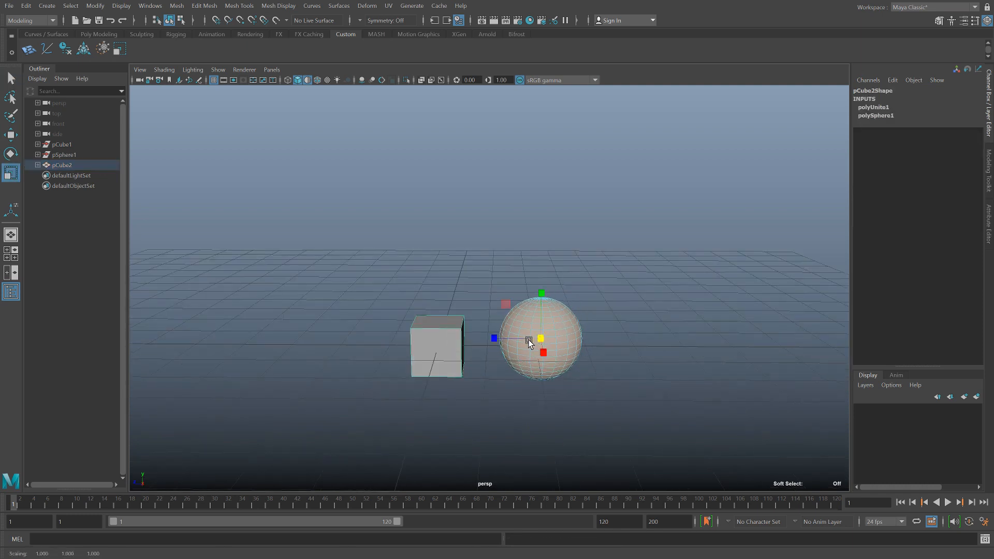
key(ctrl+z)
click(437, 341)
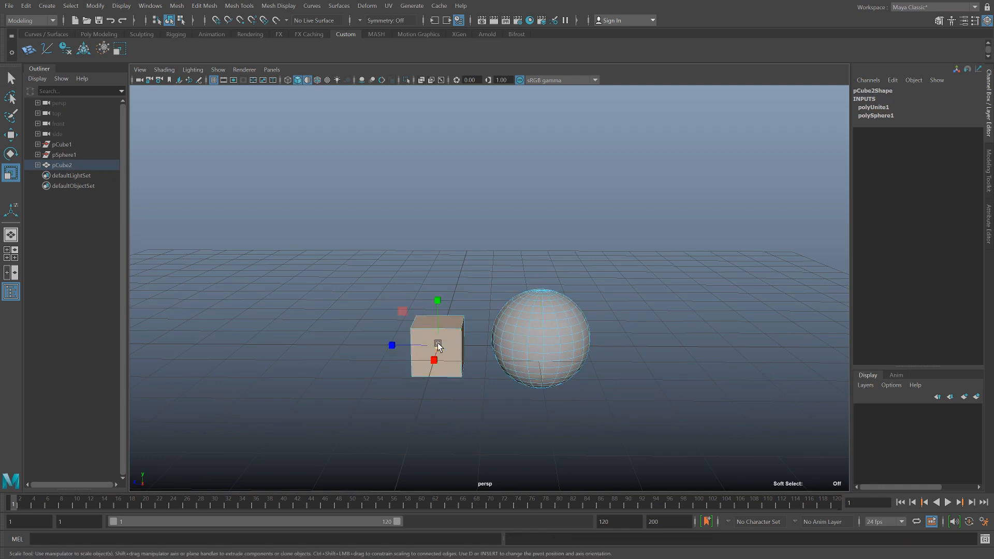
drag(438, 344, 426, 351)
Launch the MEL scaling script for the combined mesh and shrink its shells three times by a factor of 0.87.
click(235, 537)
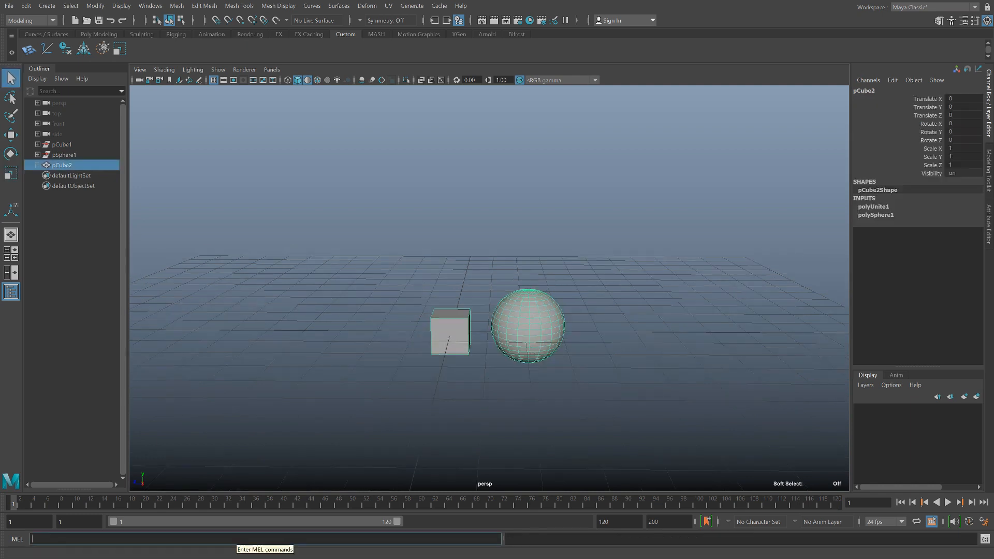
text(lls)
key(Return)
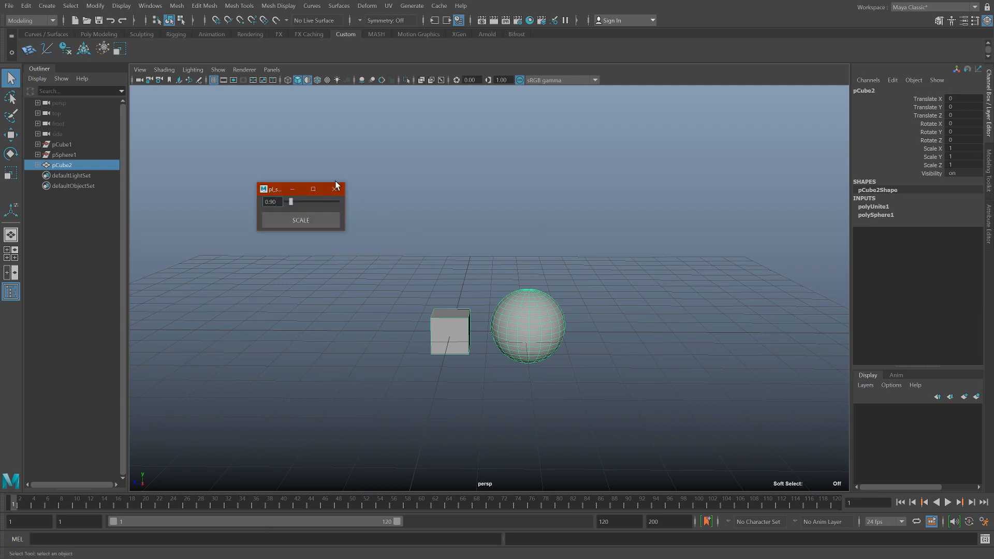
click(316, 222)
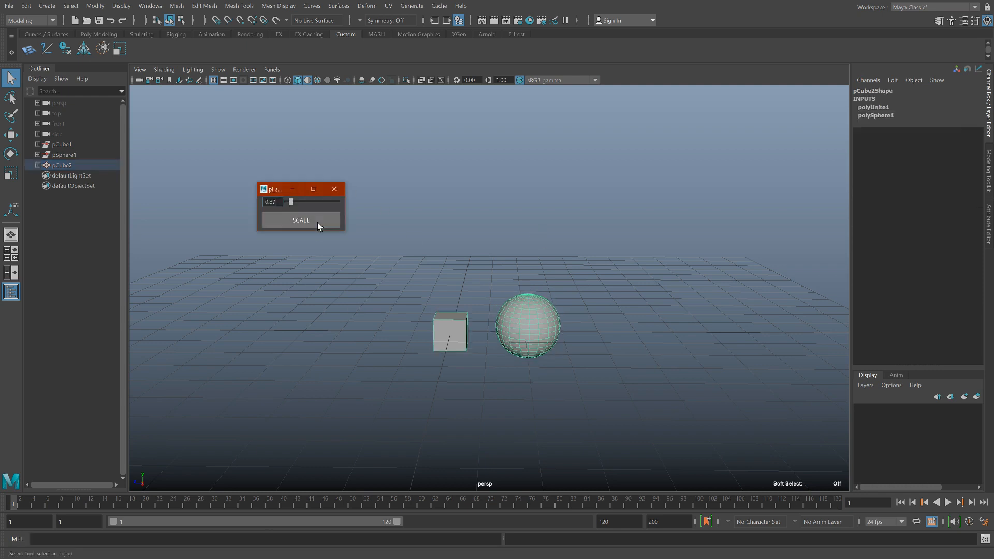
click(318, 222)
click(318, 222)
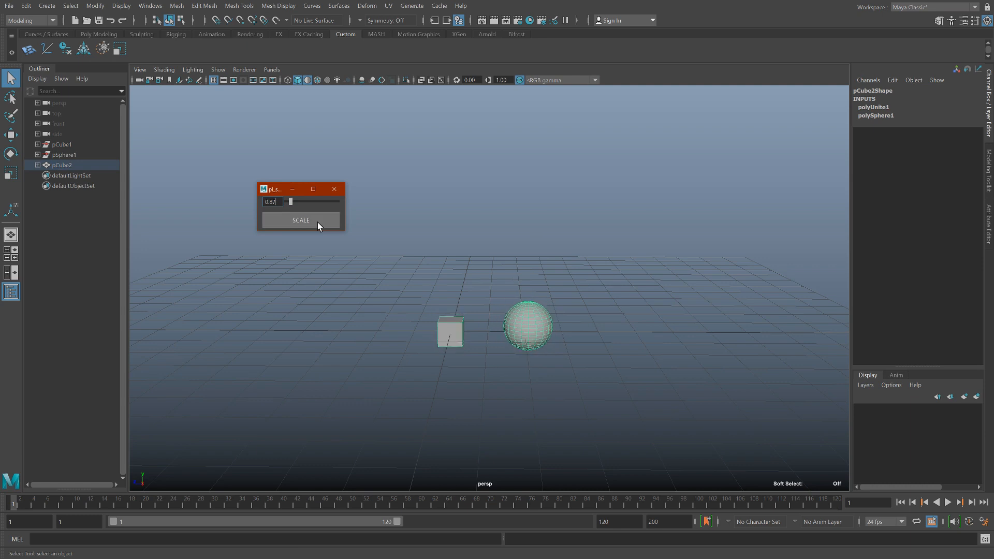
Enlarge the cube and sphere shells in place twice with the script's scale factor at about 1.79.
drag(295, 204, 294, 203)
click(295, 219)
click(295, 220)
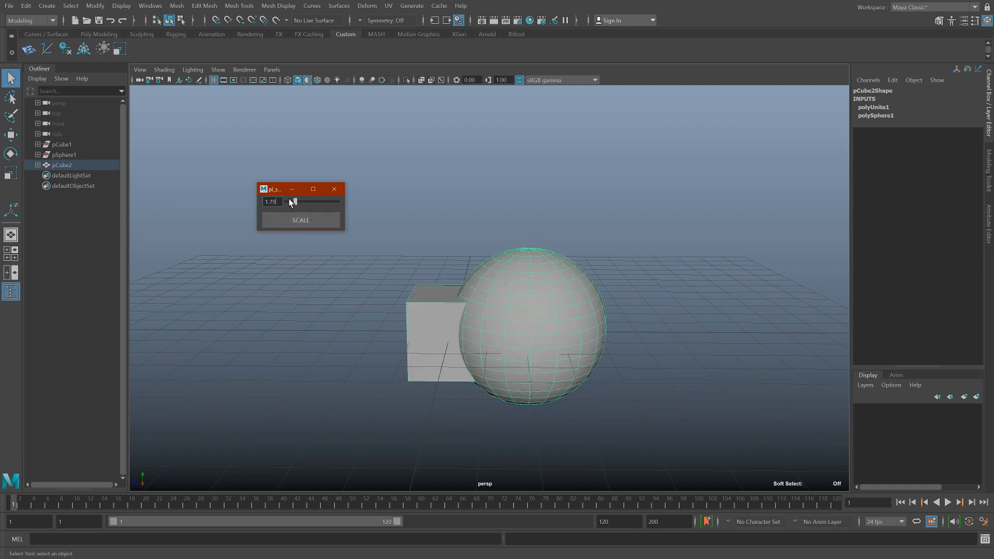
Shrink the cube and sphere shells in place four times with the script's scale factor at 0.77.
click(300, 219)
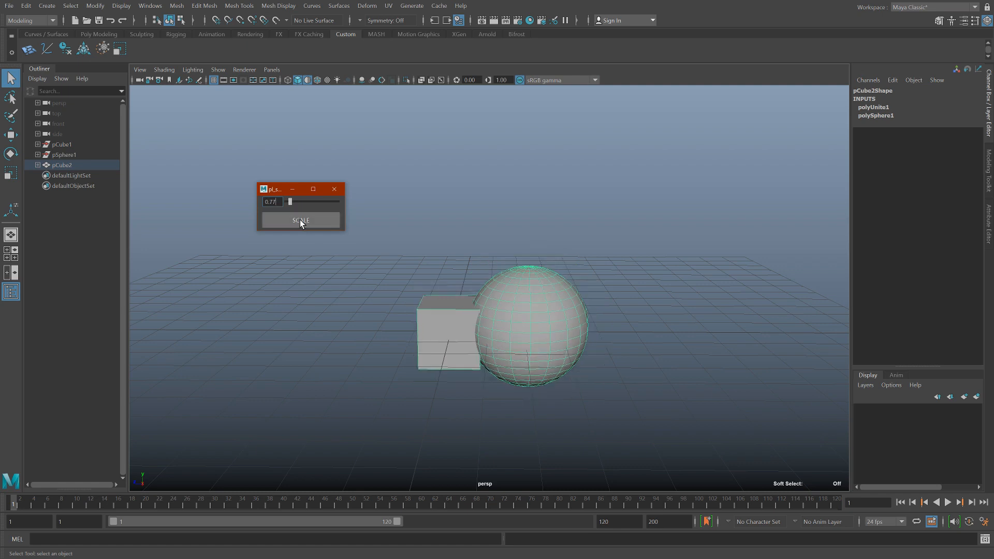
click(299, 219)
click(300, 220)
click(300, 219)
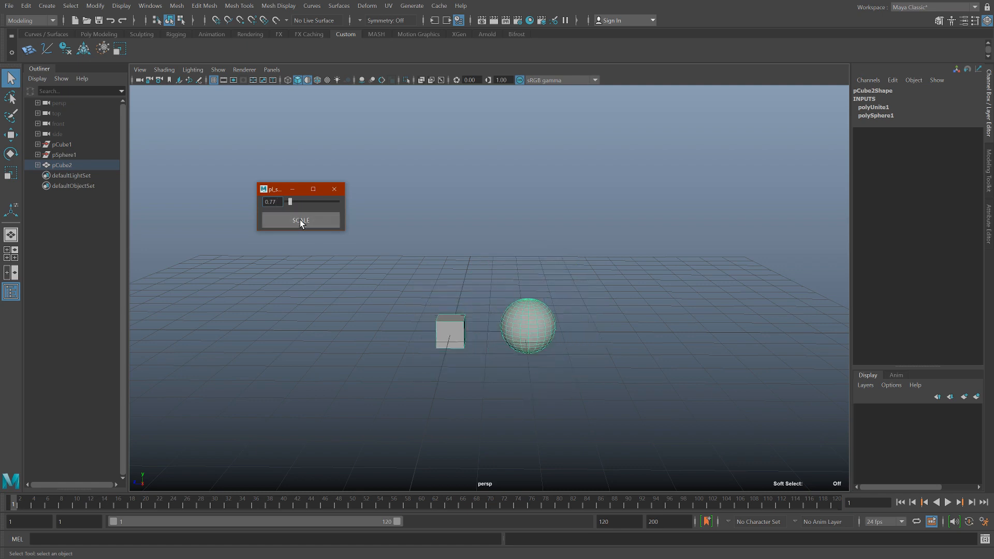
alt+drag(492, 281, 552, 284)
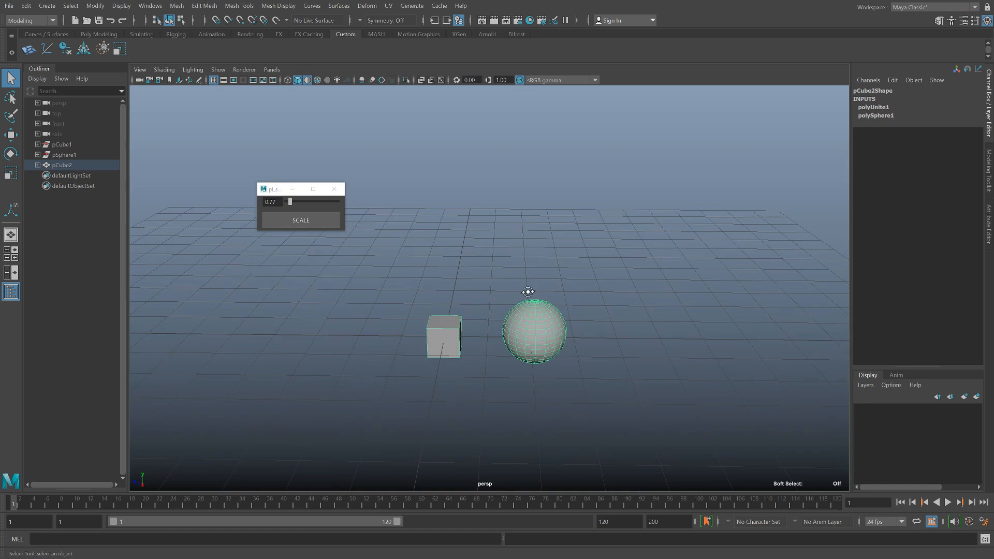